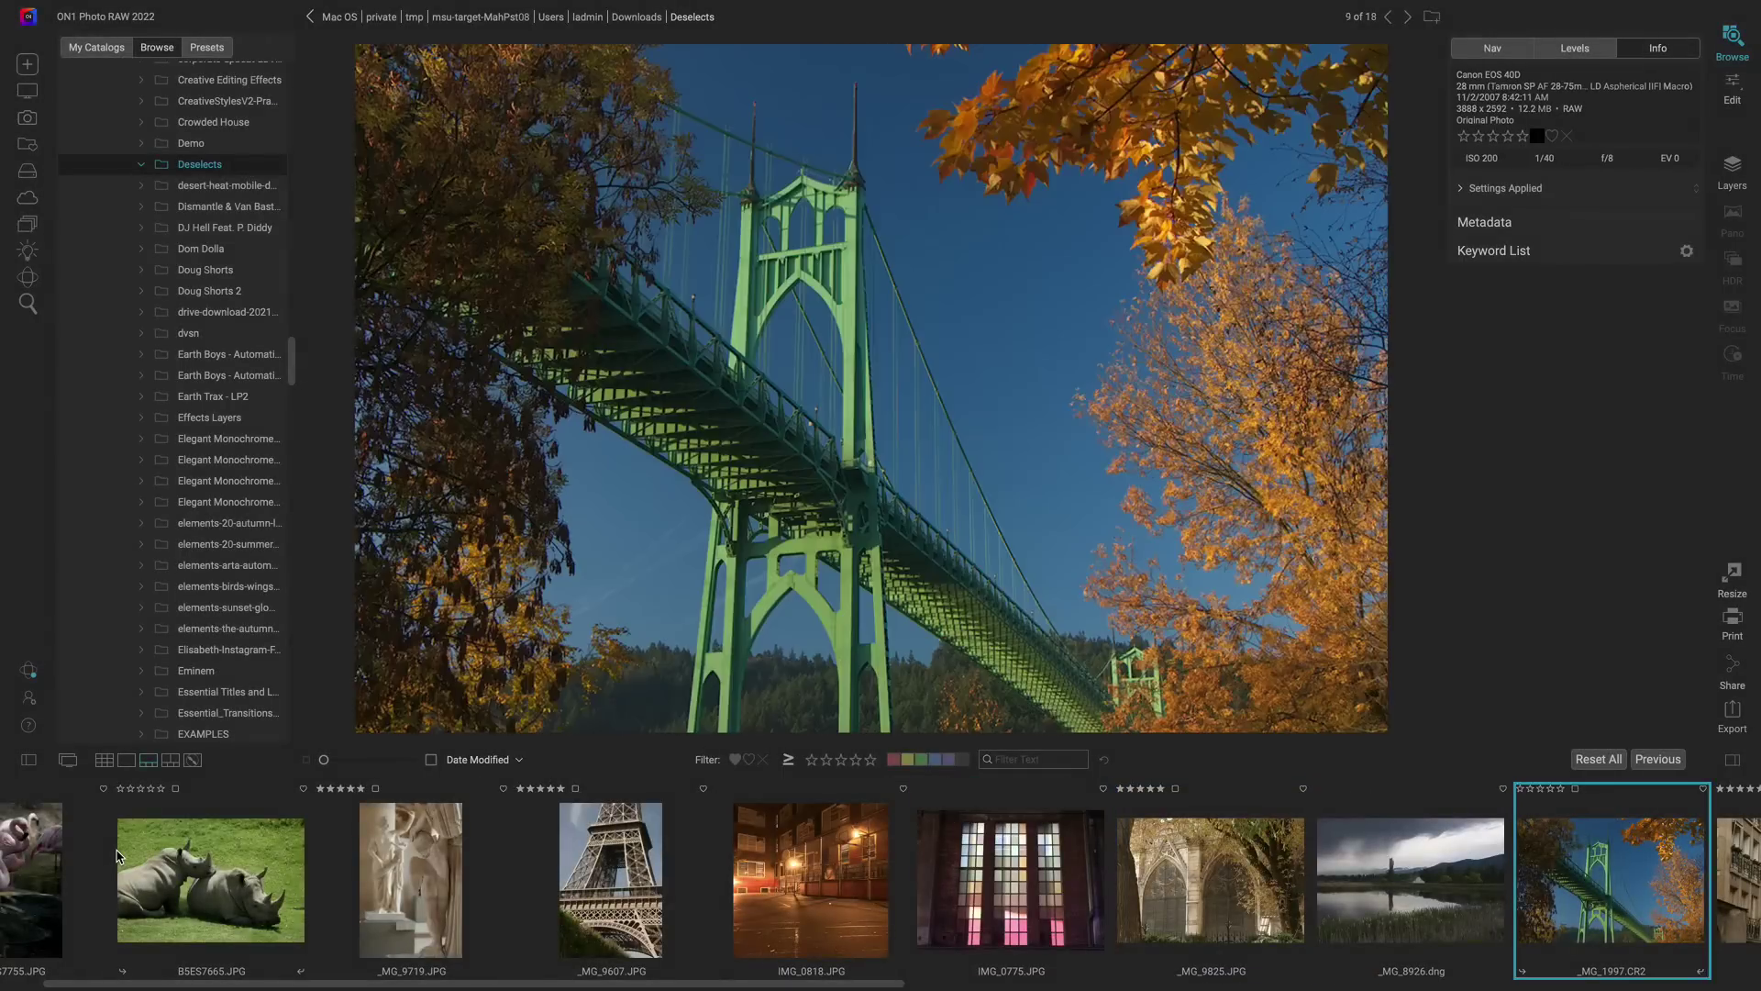
- Step forward through the Deselects folder to the concrete bridge arches close-up, photo 15 of 16
{"action": "key", "text": "Right"}
{"action": "key", "text": "Right"}
{"action": "key", "text": "Right"}
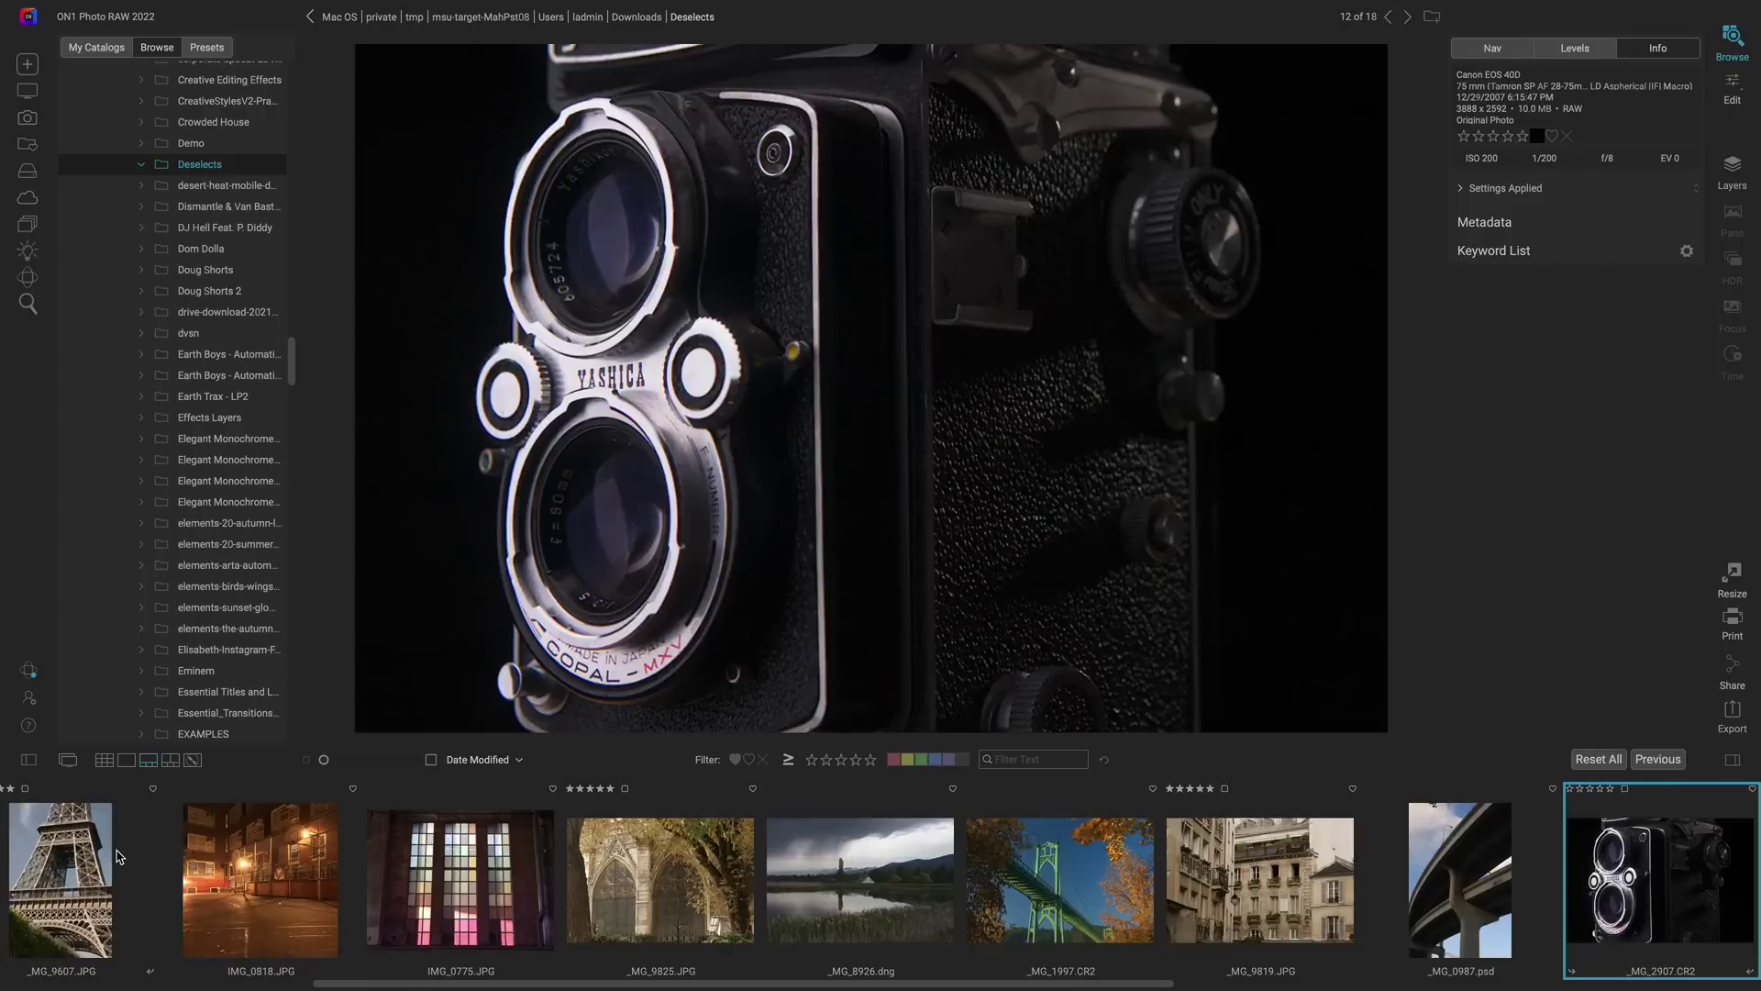
{"action": "key", "text": "Right"}
{"action": "key", "text": "Right"}
{"action": "key", "text": "Right"}
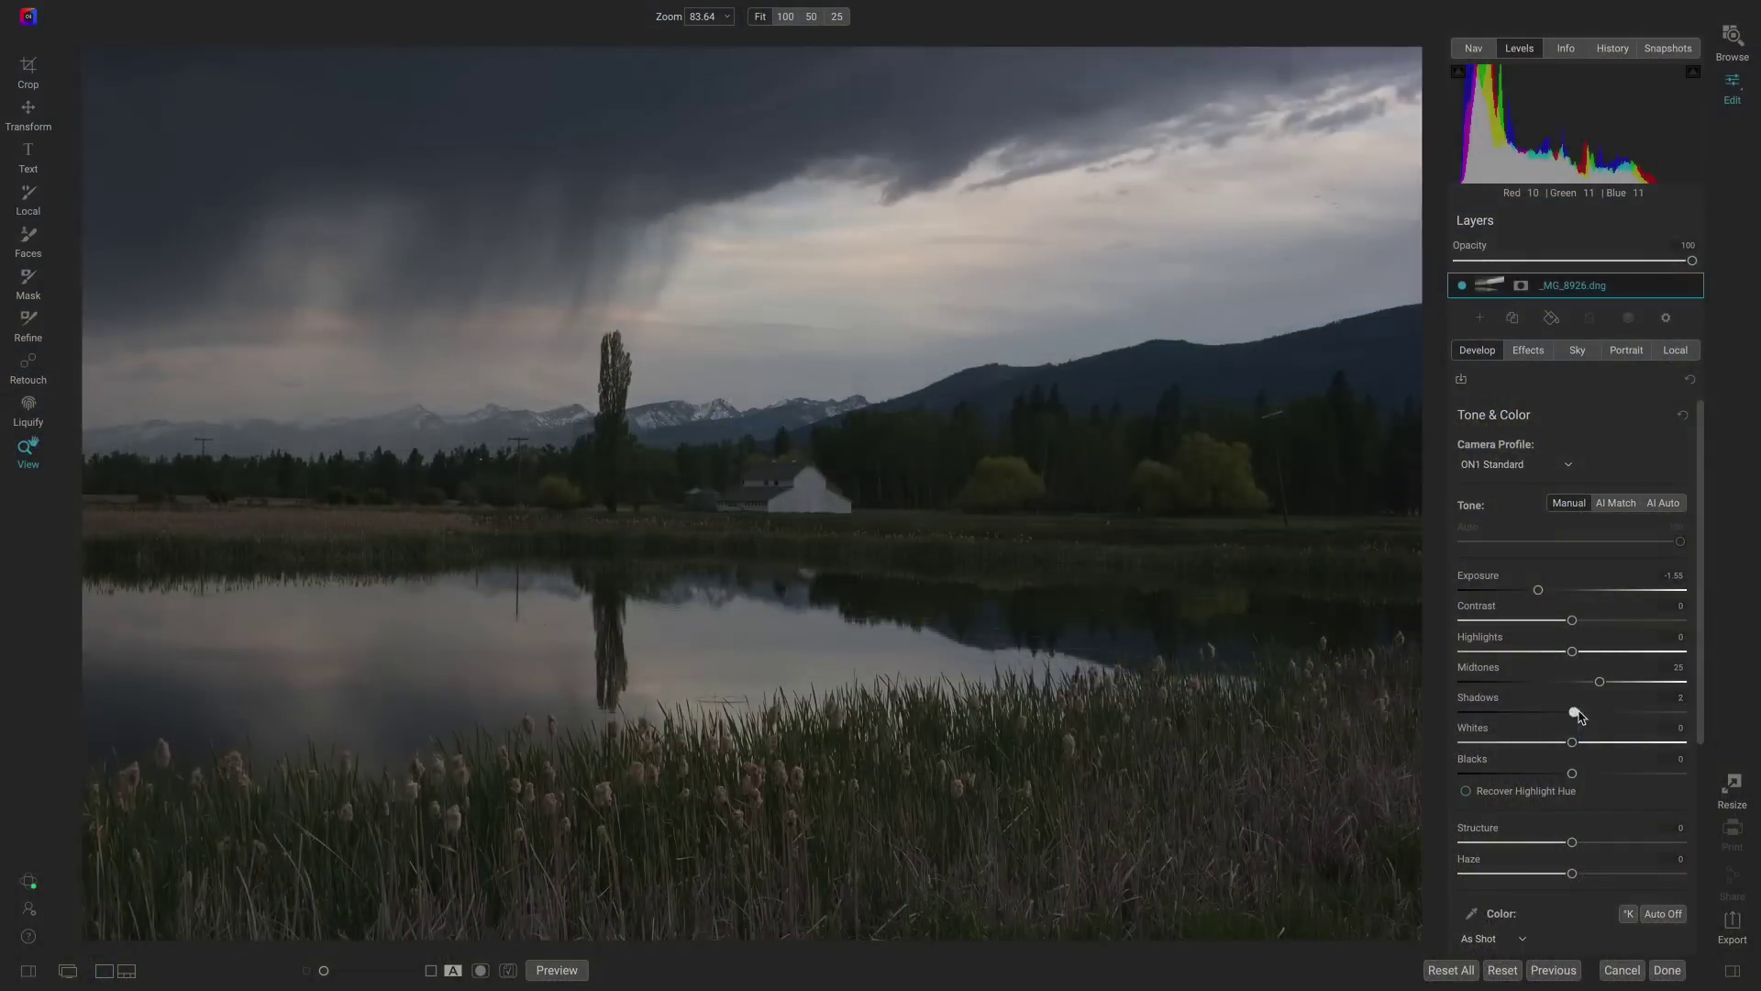
- Nudge the Shadows slider on _MG_8926.dng and sweep the before/after split across the barn
{"action": "left_click_drag", "start_coordinate": [1577, 712], "coordinate": [1596, 716]}
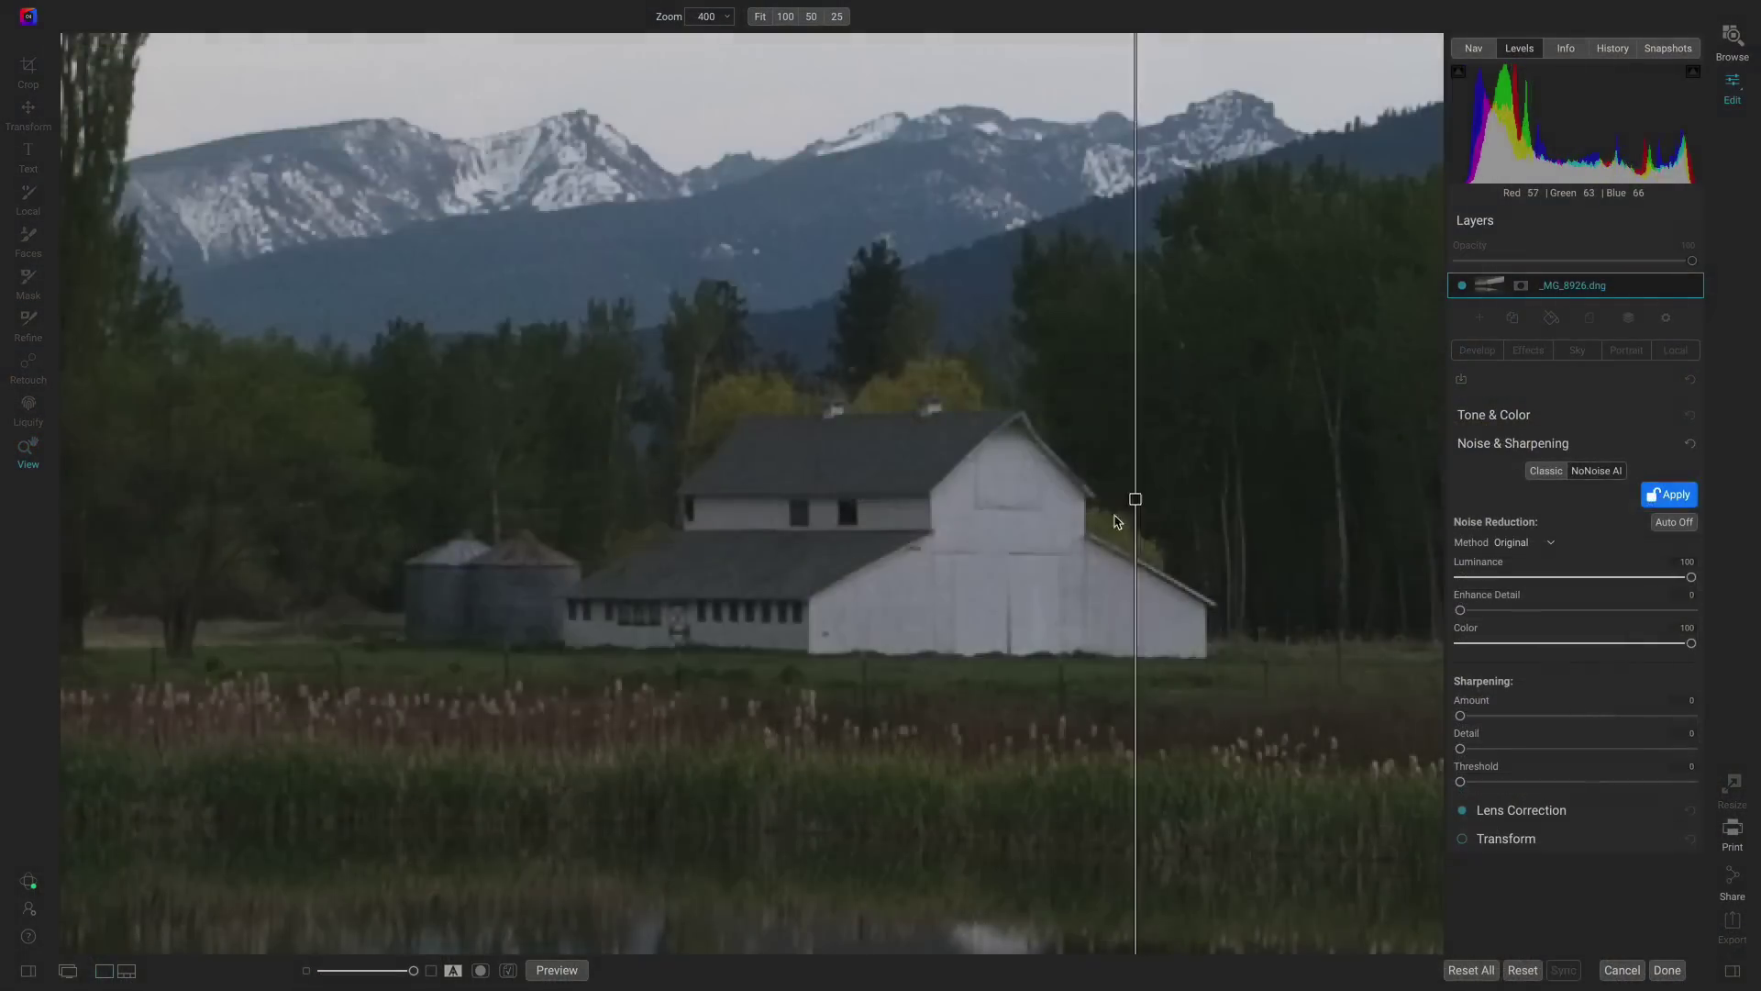
{"action": "left_click_drag", "start_coordinate": [1132, 503], "coordinate": [603, 499]}
{"action": "left_click_drag", "start_coordinate": [568, 564], "coordinate": [511, 578]}
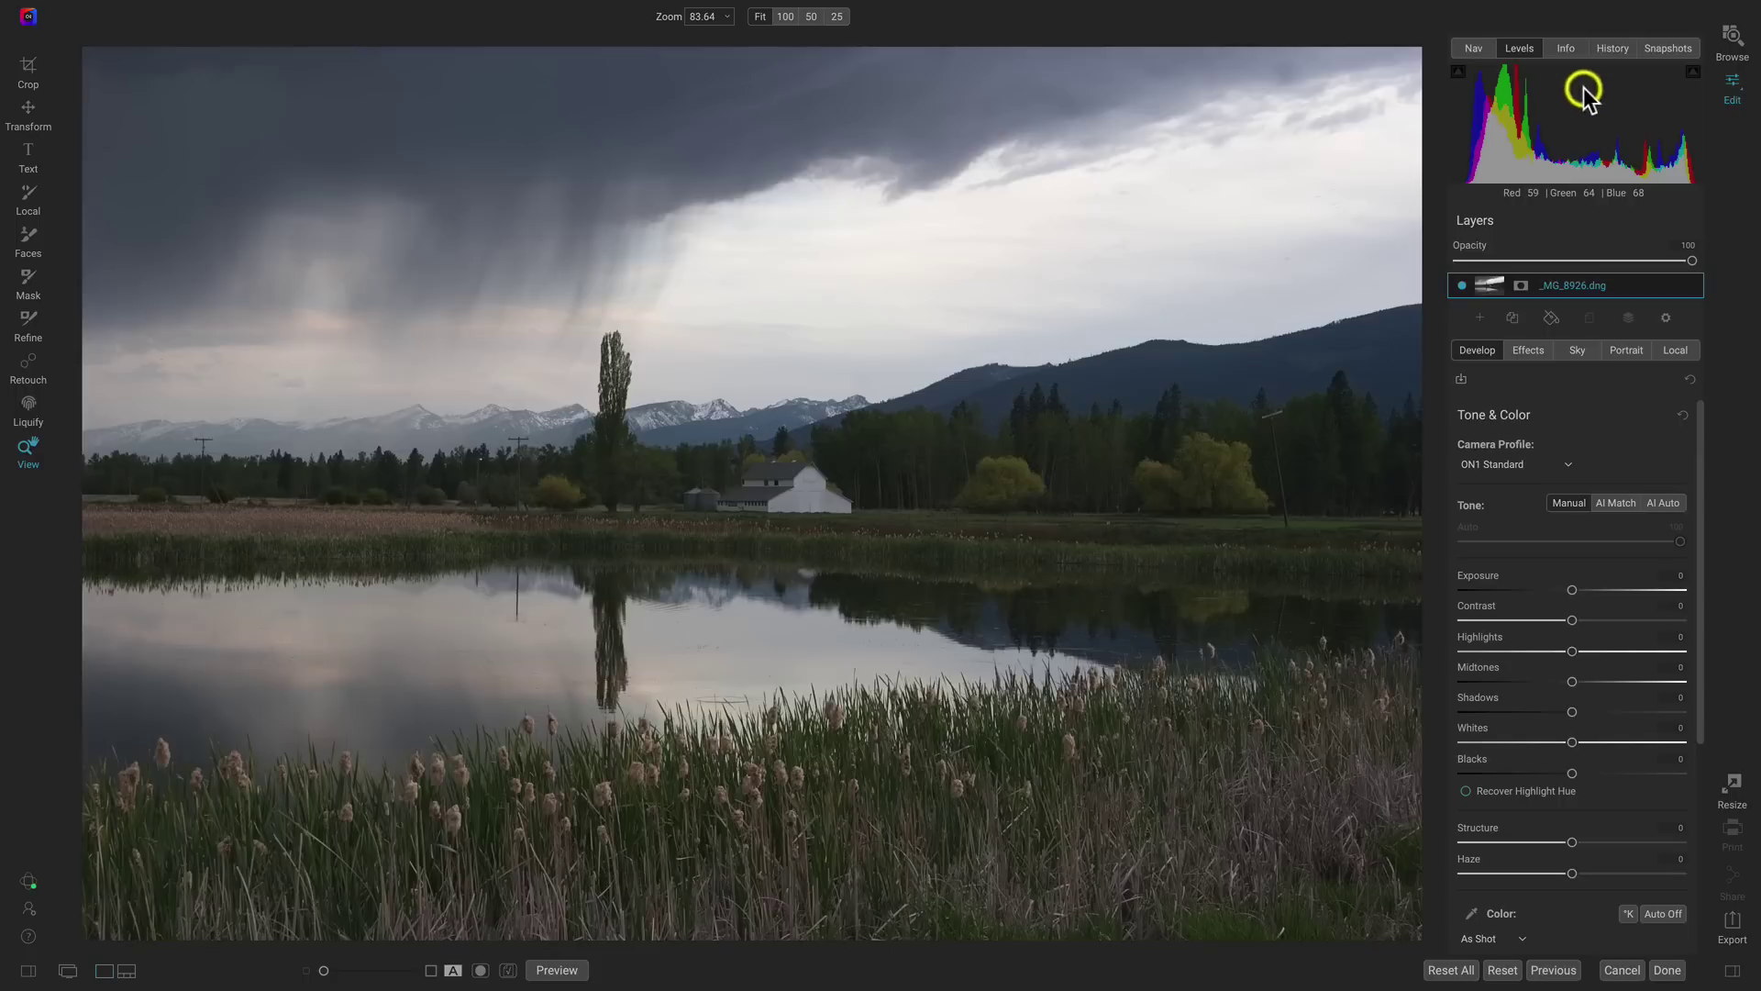
- Show the Info panel with the photo's ISO 400, 1/50, f/8 exposure details
{"action": "left_click", "coordinate": [1573, 49]}
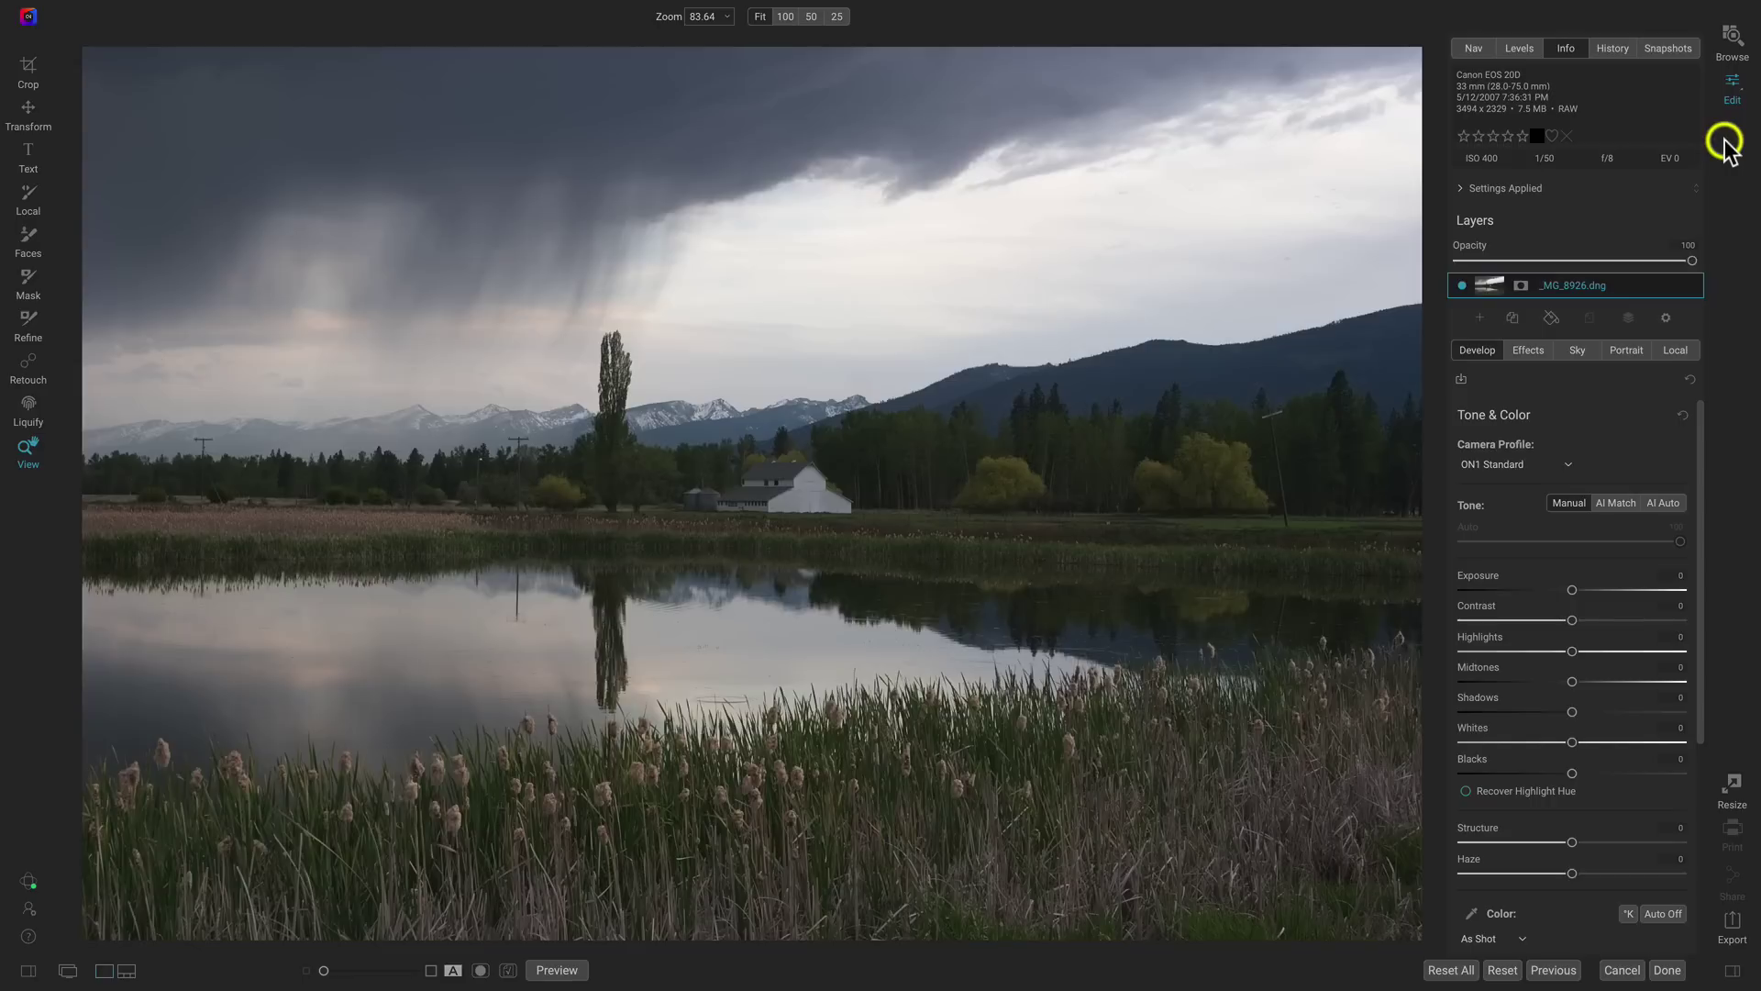
- Restore the histogram, expand Noise & Sharpening and switch noise reduction to NoNoise AI
{"action": "left_click", "coordinate": [1526, 46]}
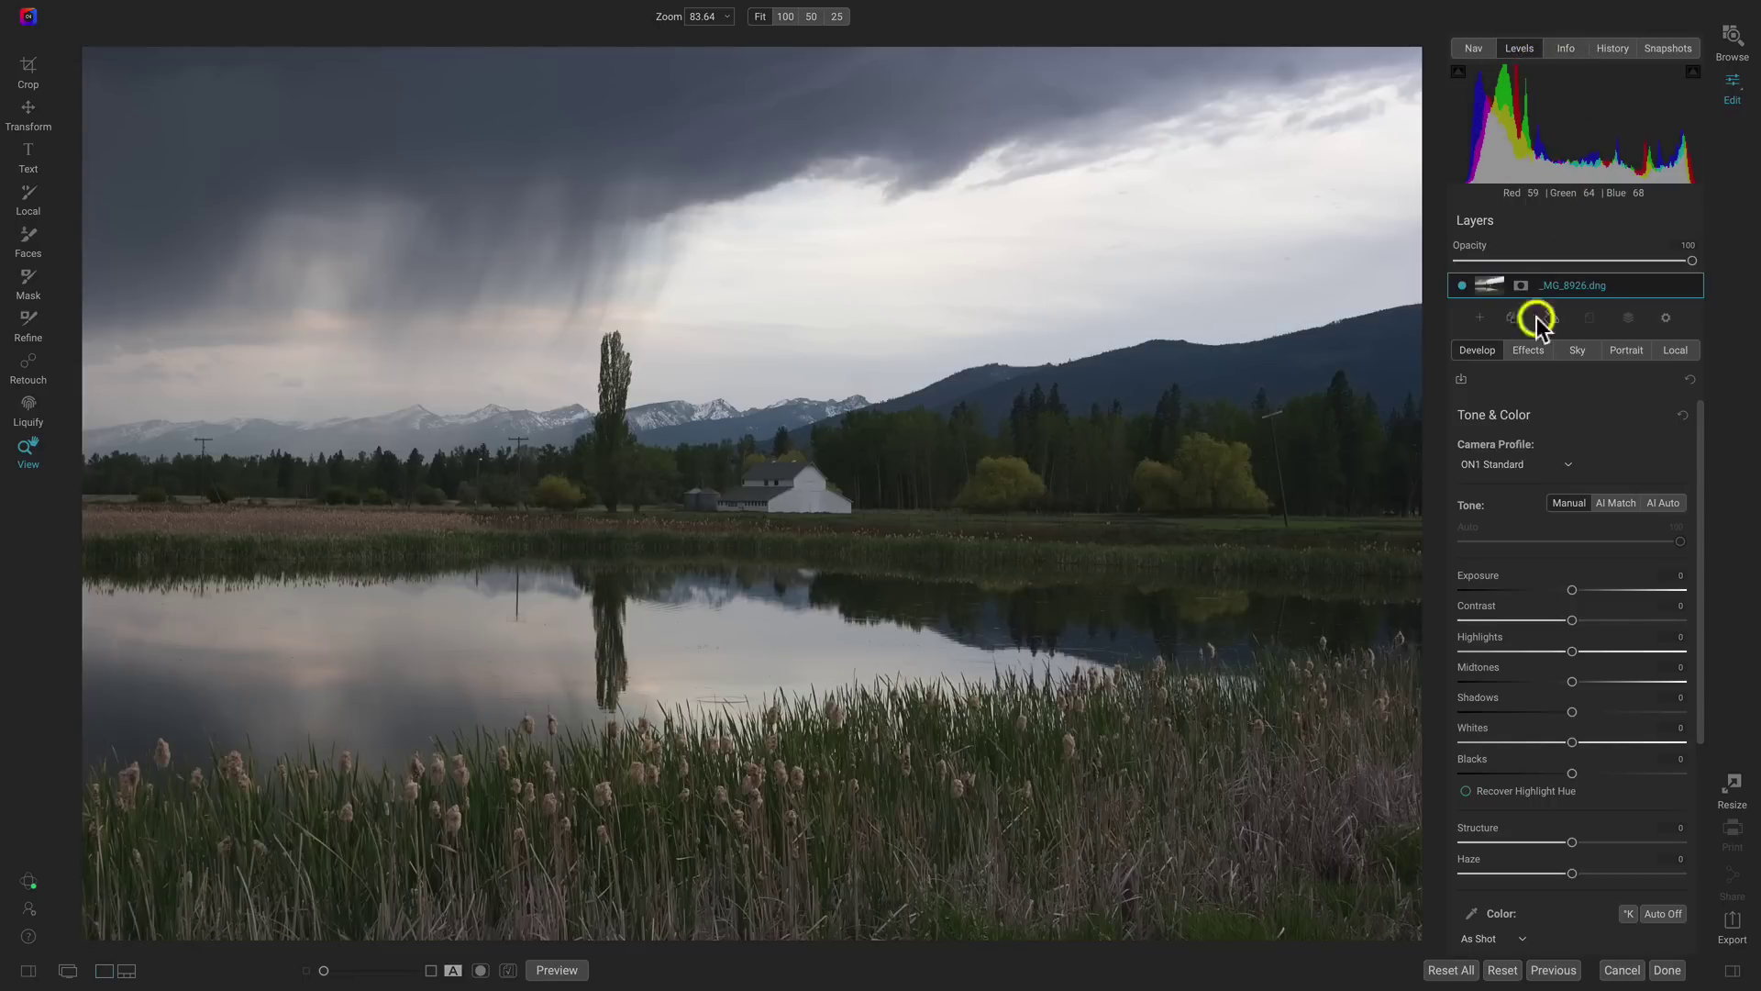
{"action": "scroll", "coordinate": [1625, 446], "scroll_direction": "down", "scroll_amount": 4}
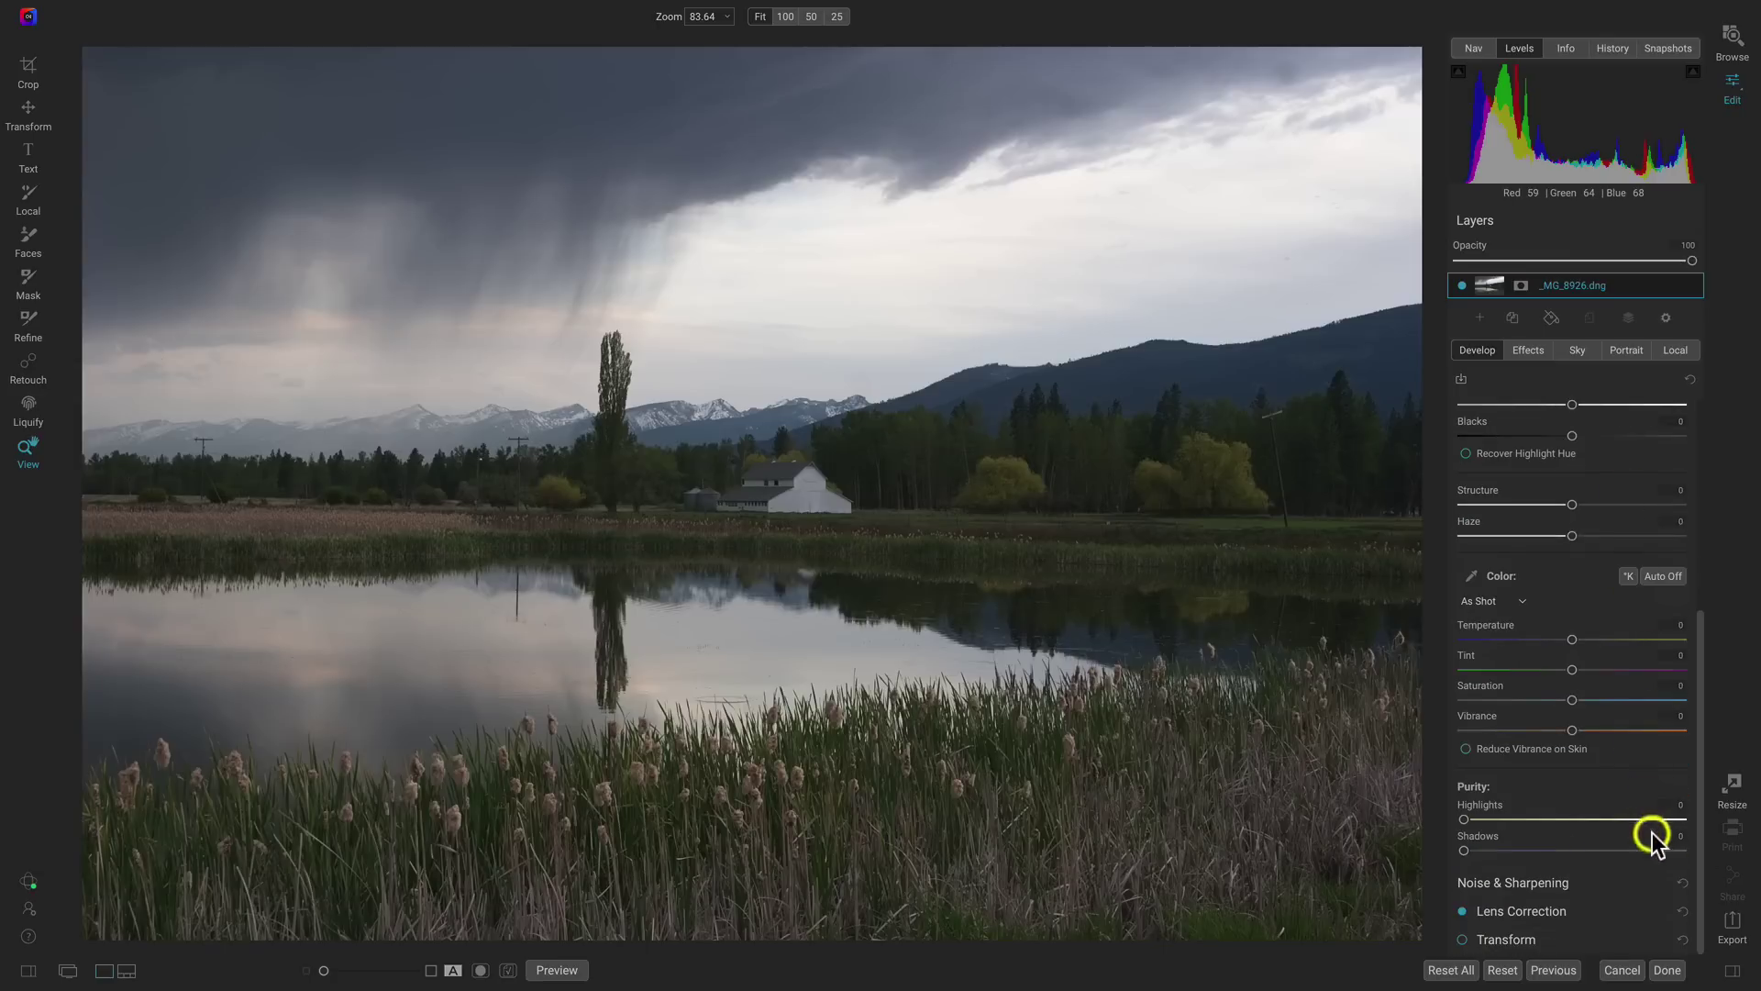
{"action": "left_click", "coordinate": [1657, 881]}
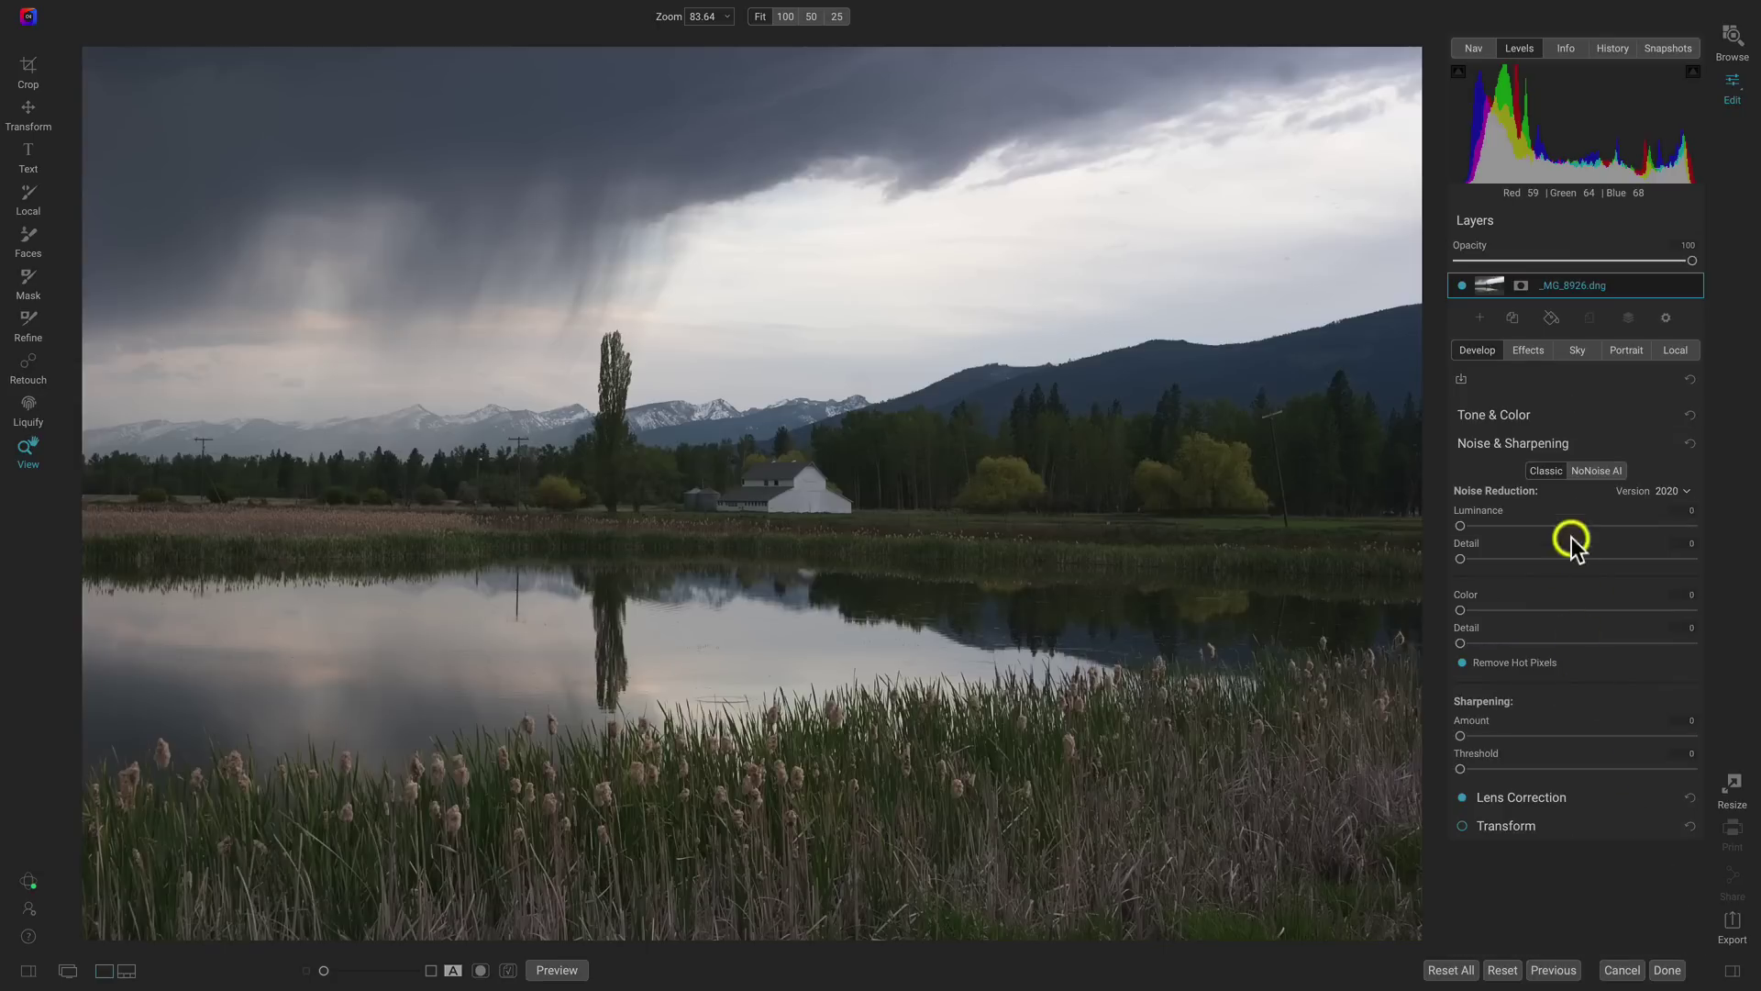
{"action": "left_click", "coordinate": [1601, 471]}
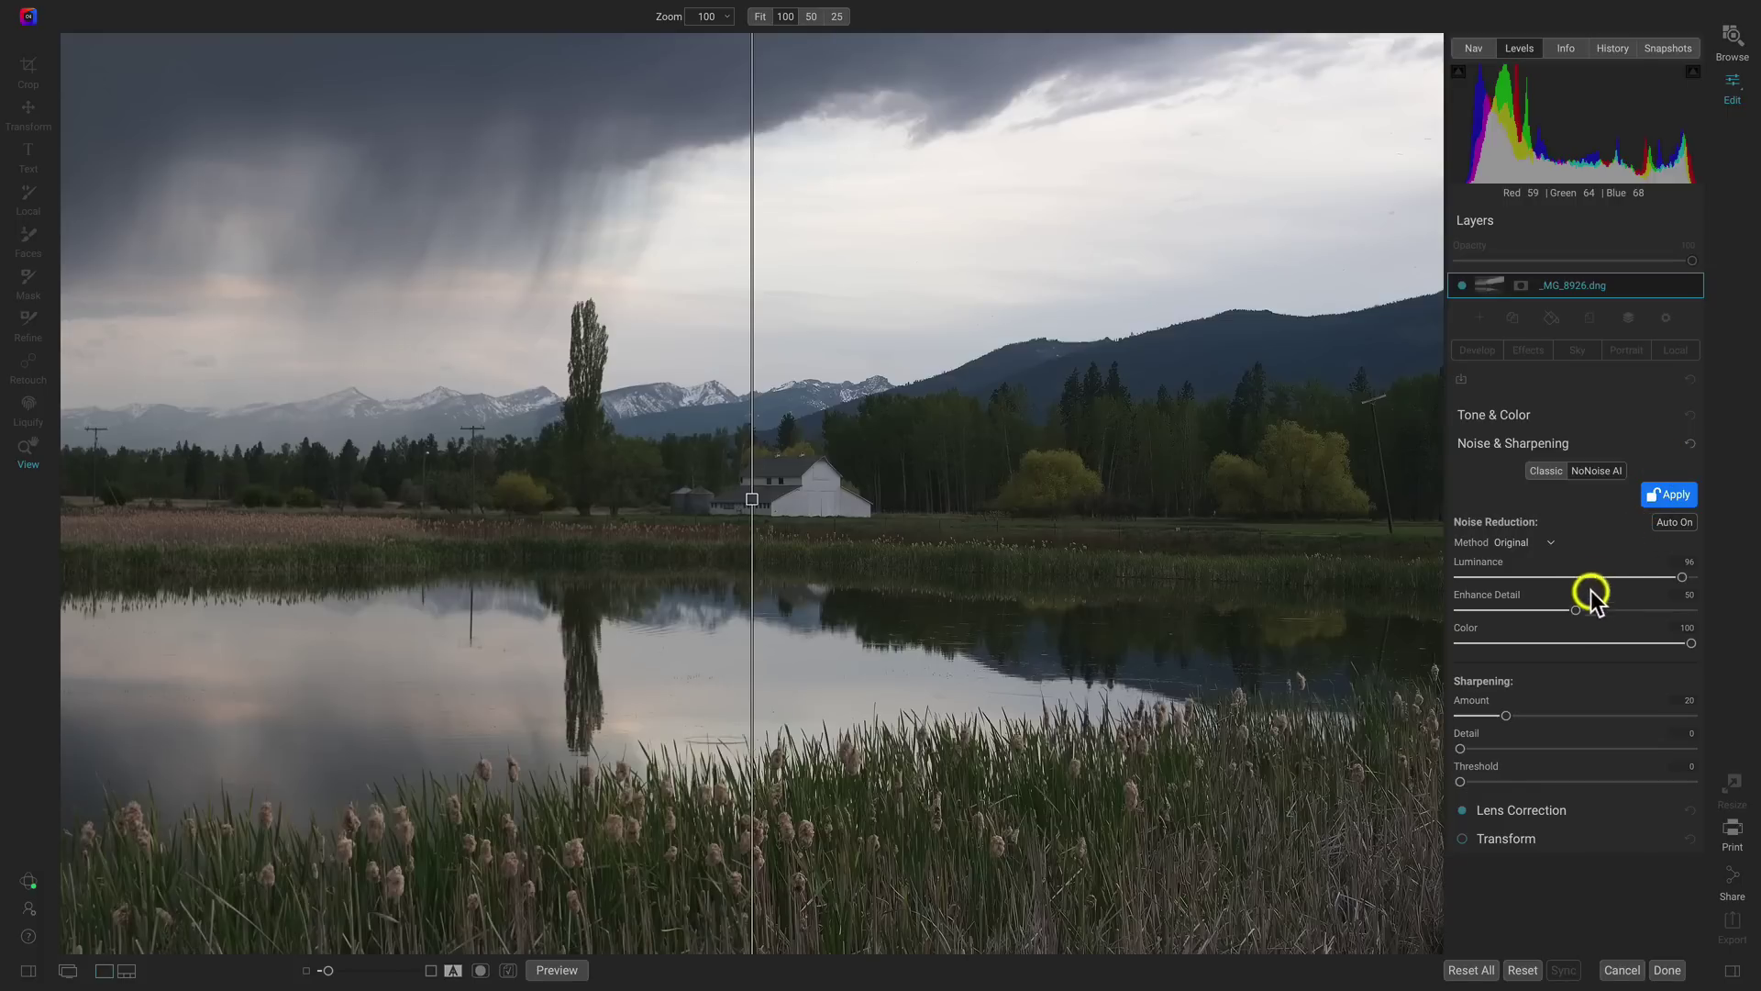
- Drop Enhance Detail and sharpening Amount to 0, and max Luminance at 100
{"action": "left_click_drag", "start_coordinate": [1576, 610], "coordinate": [1454, 609]}
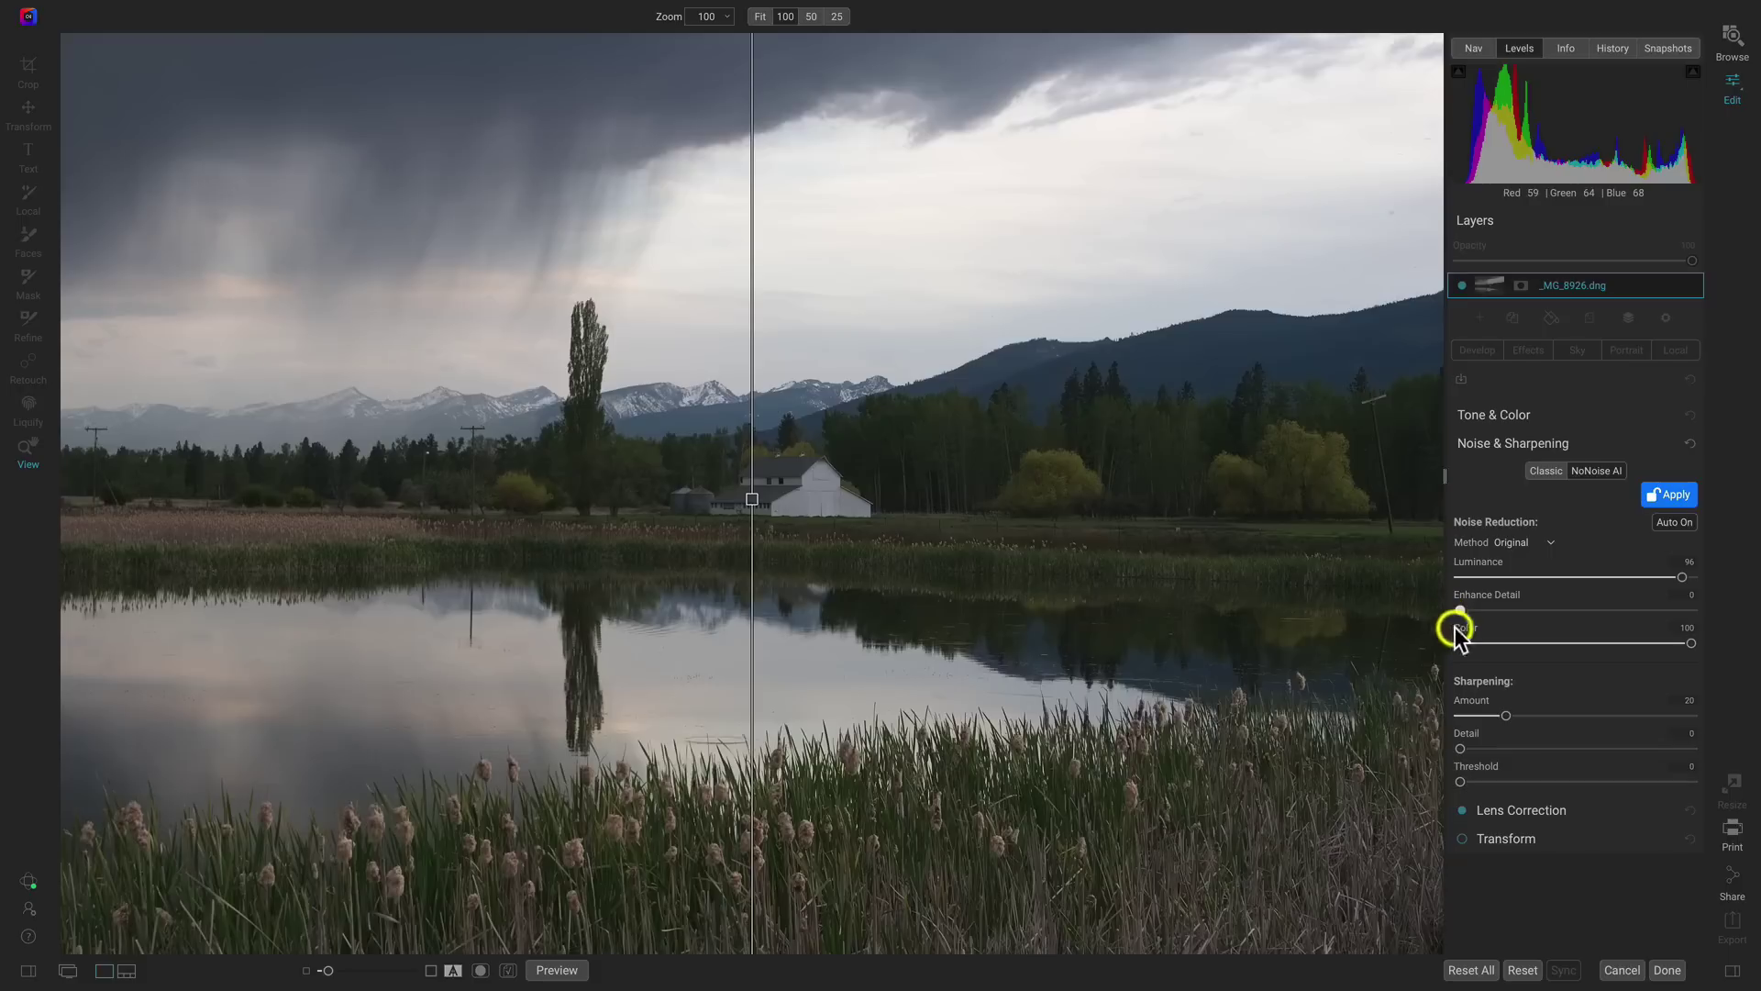
{"action": "left_click_drag", "start_coordinate": [1508, 718], "coordinate": [1440, 720]}
{"action": "left_click_drag", "start_coordinate": [1685, 576], "coordinate": [1709, 585]}
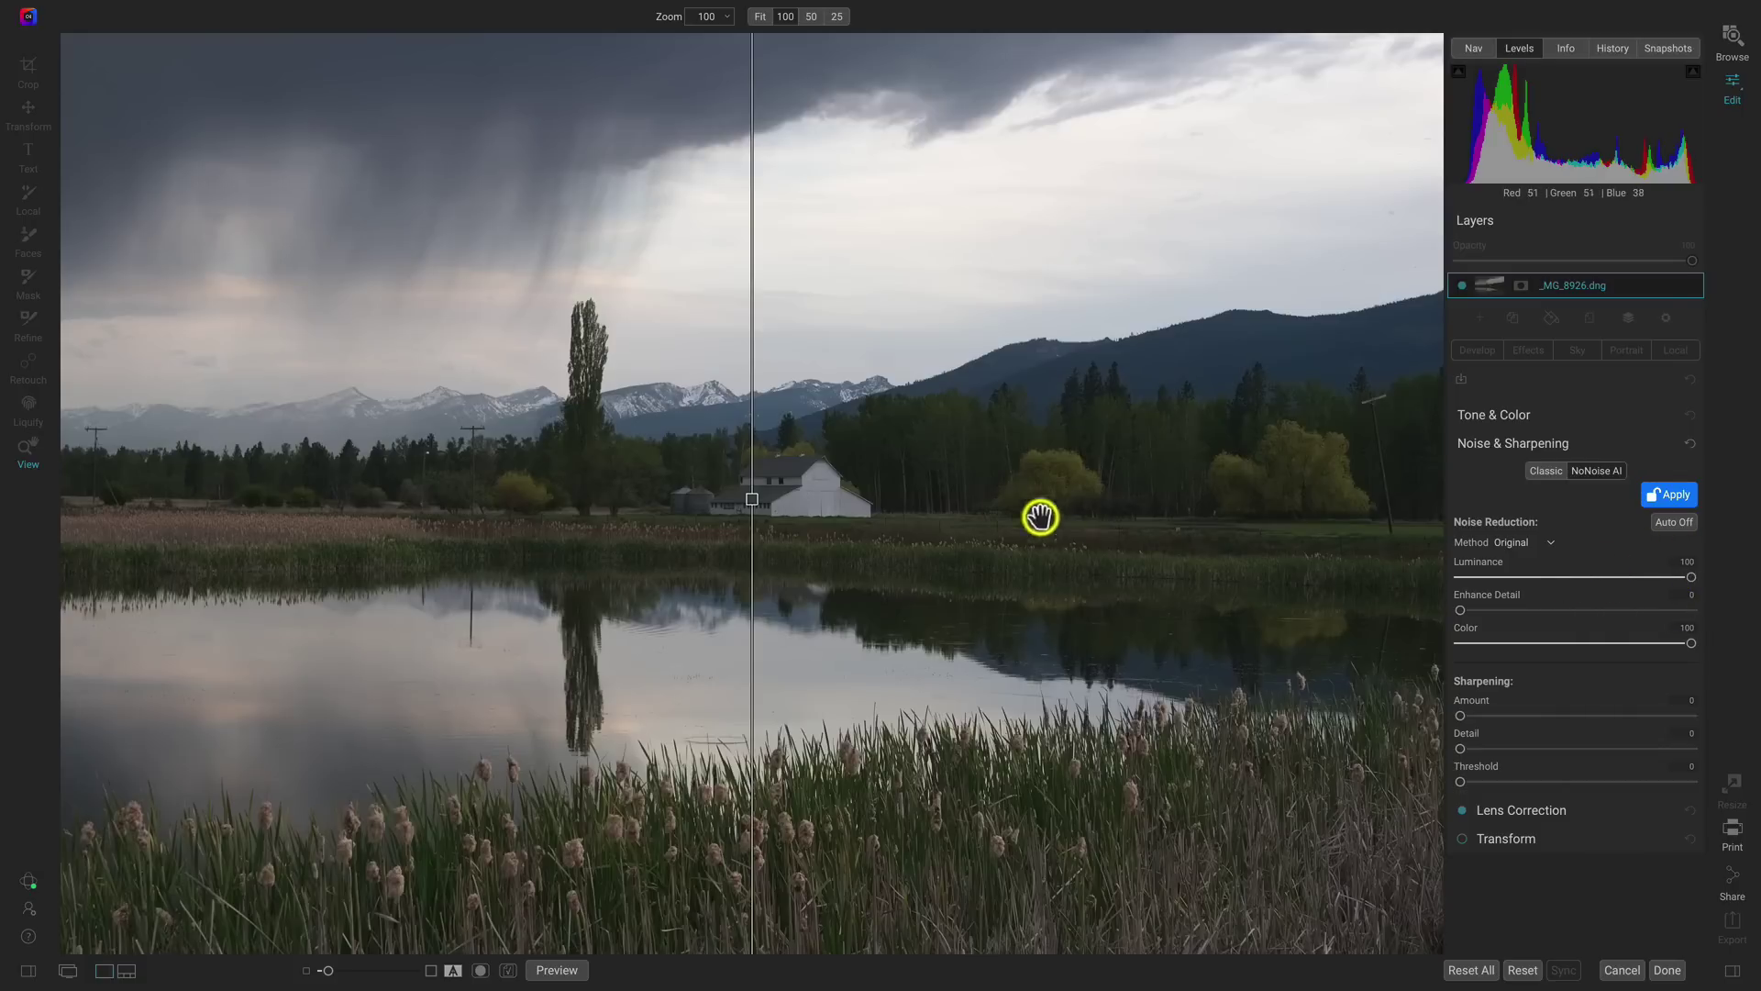
- Zoom to 400% on the barn and sweep the before/after split over barn, sky and mountains
{"action": "scroll", "coordinate": [779, 461], "scroll_direction": "up", "scroll_amount": 6}
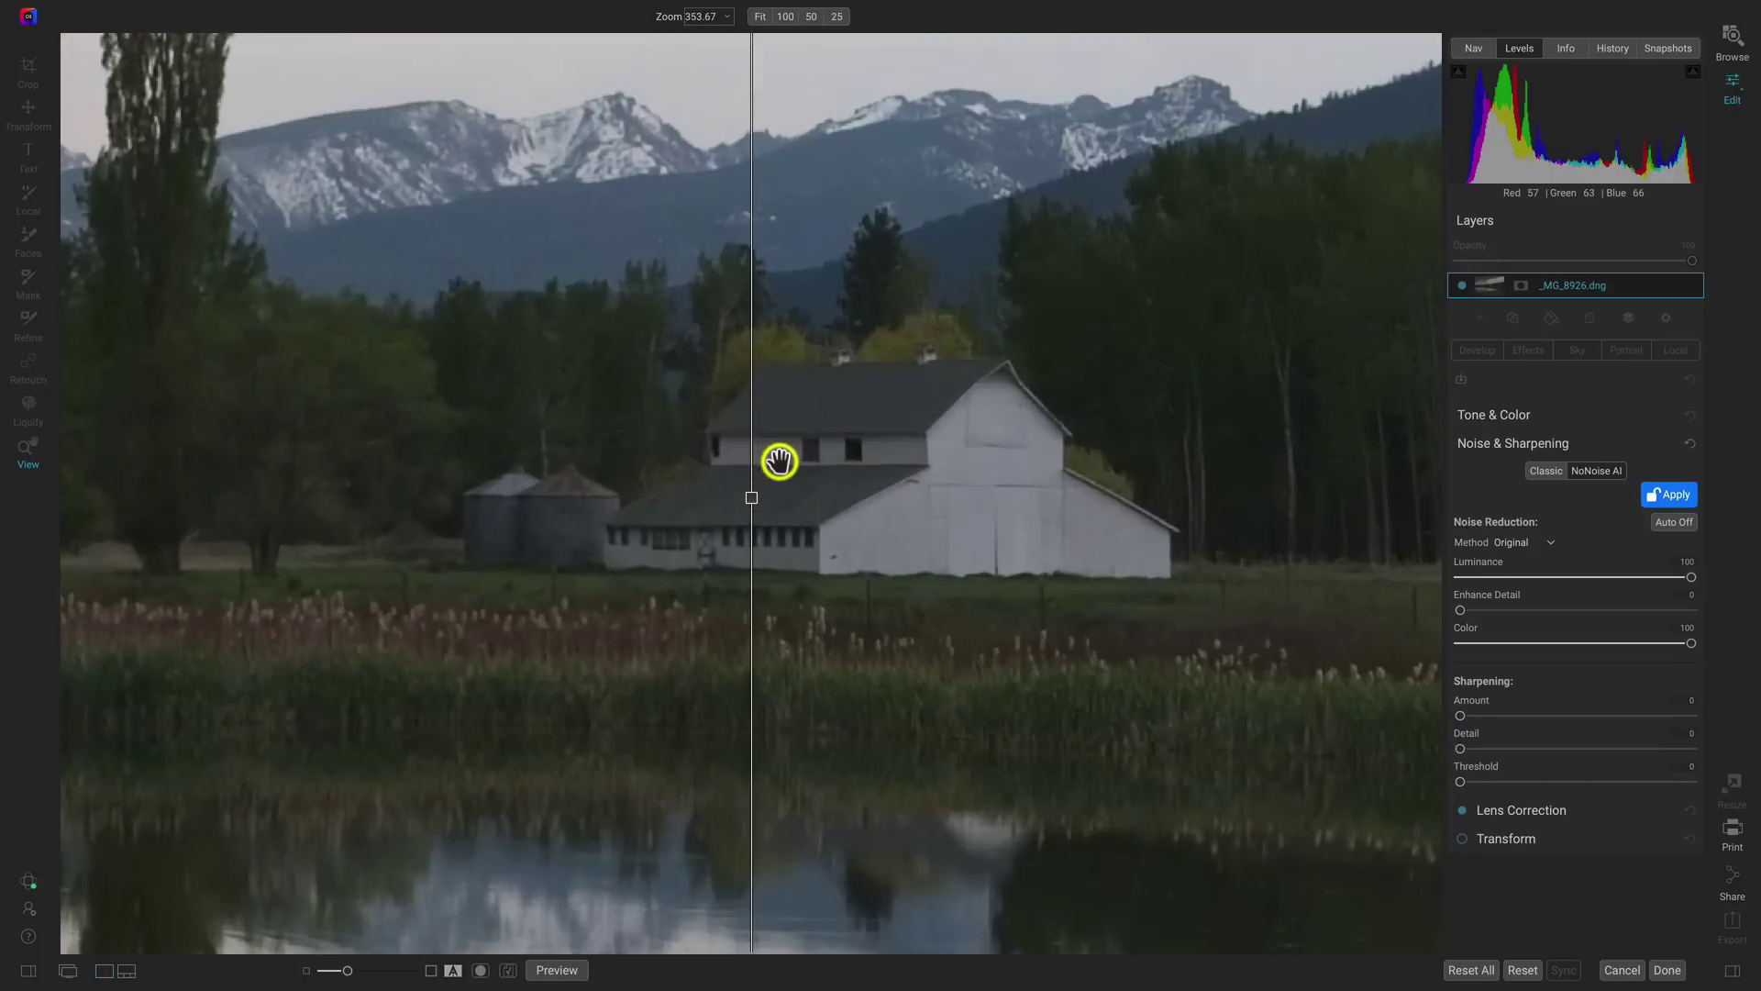
{"action": "scroll", "coordinate": [779, 460], "scroll_direction": "up", "scroll_amount": 1}
{"action": "scroll", "coordinate": [778, 460], "scroll_direction": "up", "scroll_amount": 2}
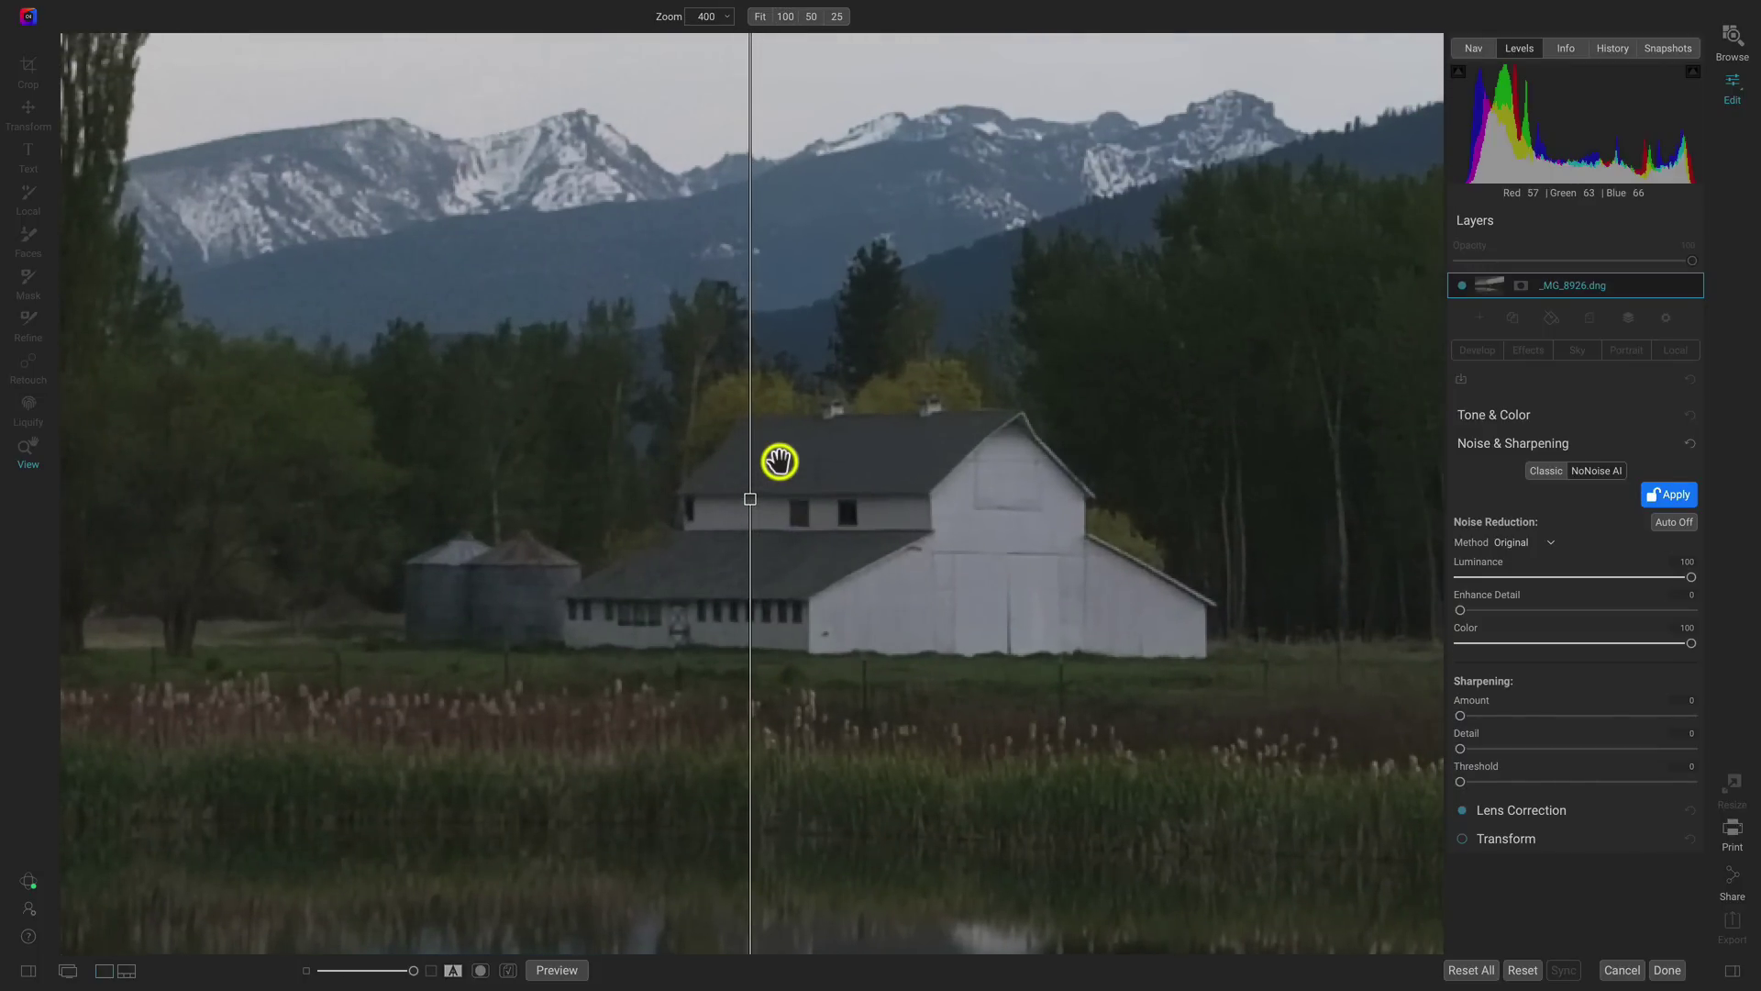
{"action": "left_click_drag", "start_coordinate": [750, 495], "coordinate": [317, 564]}
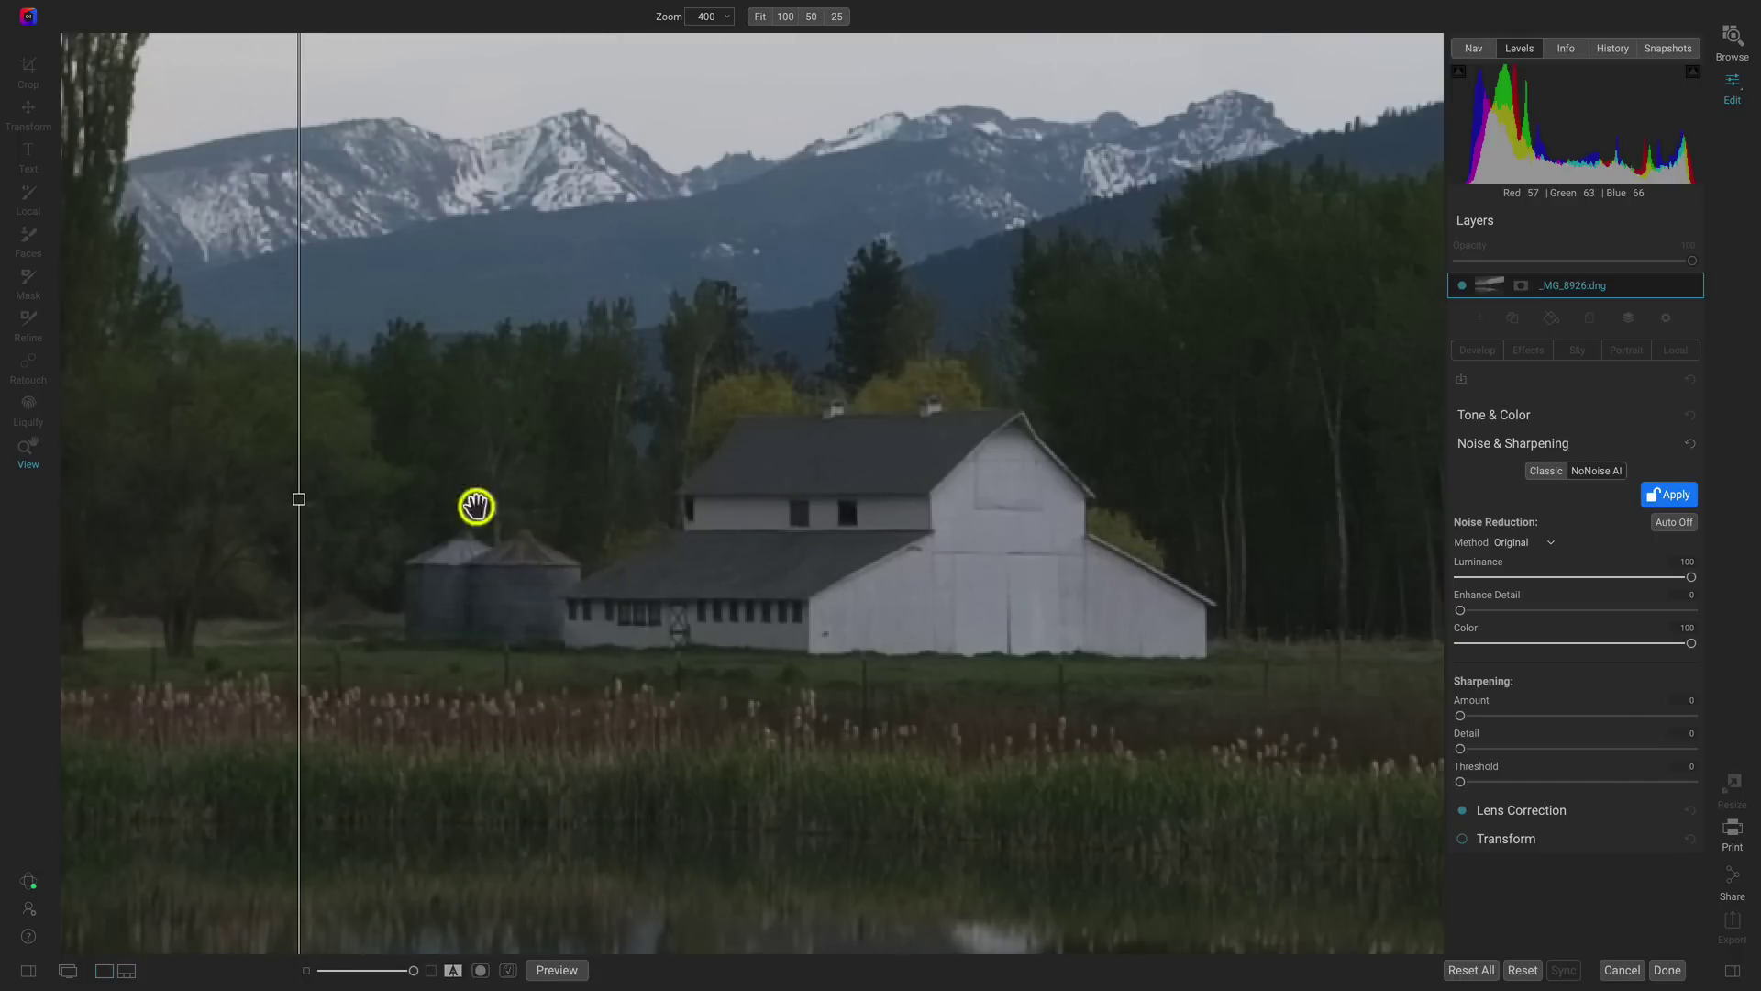
{"action": "left_click_drag", "start_coordinate": [721, 378], "coordinate": [715, 587]}
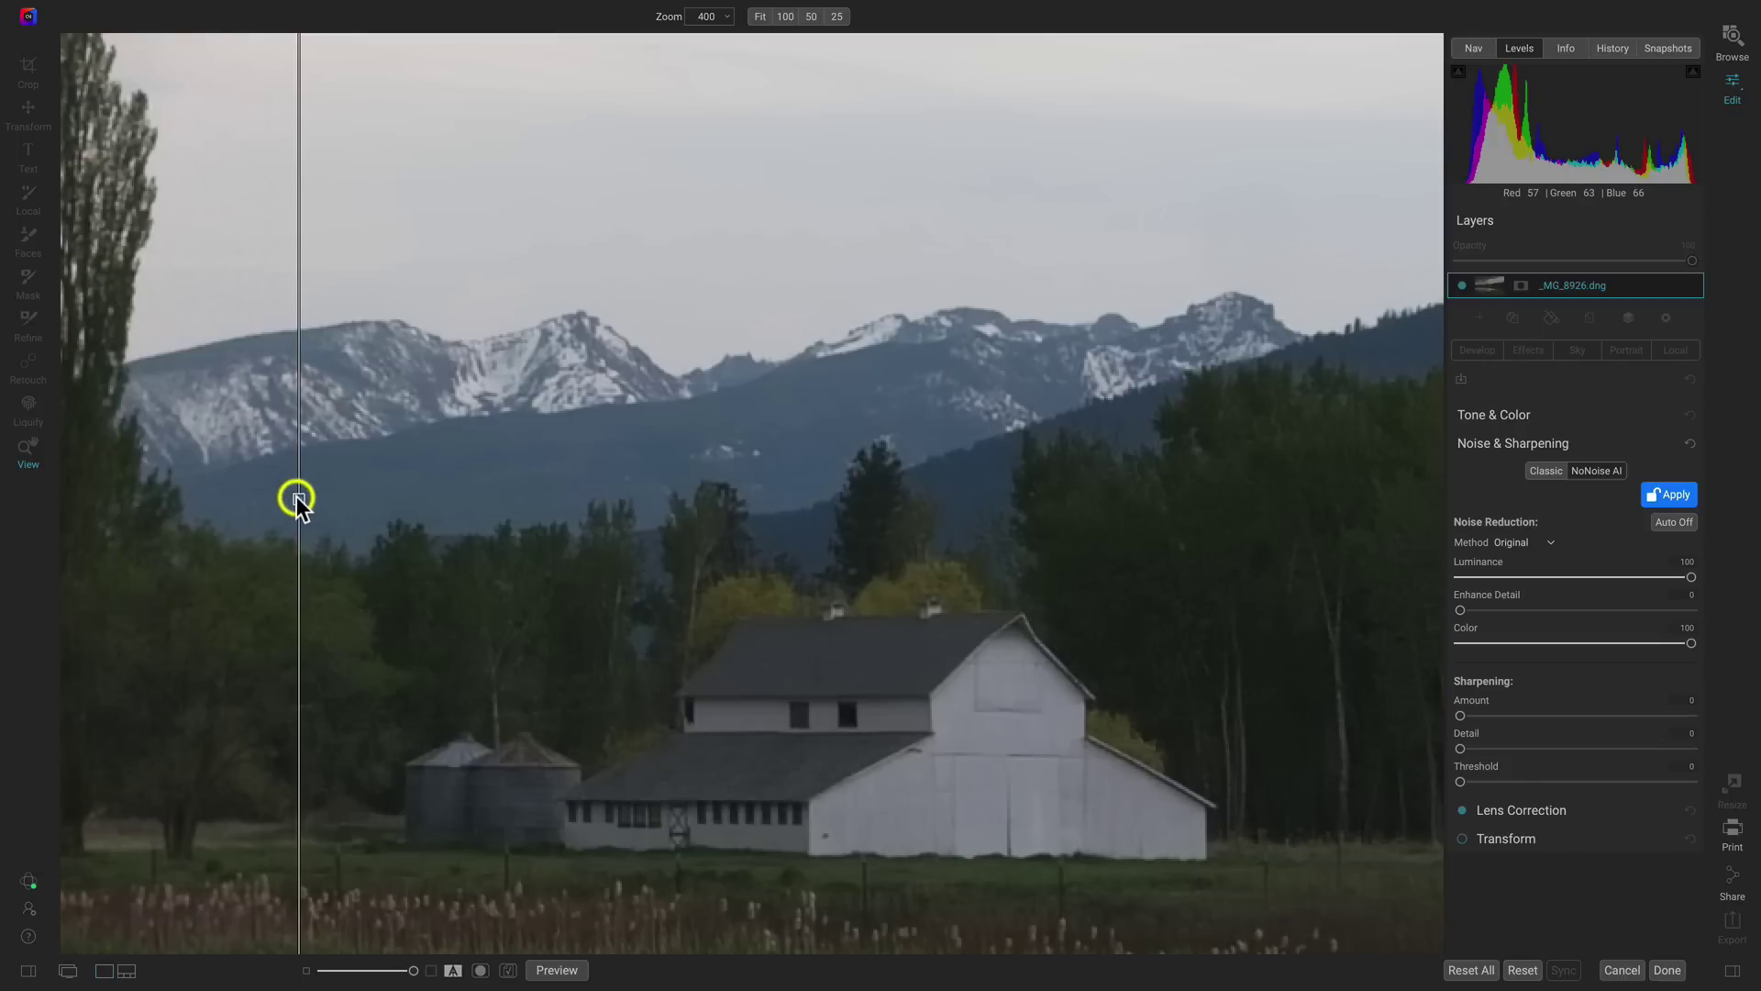
{"action": "left_click_drag", "start_coordinate": [297, 499], "coordinate": [327, 532]}
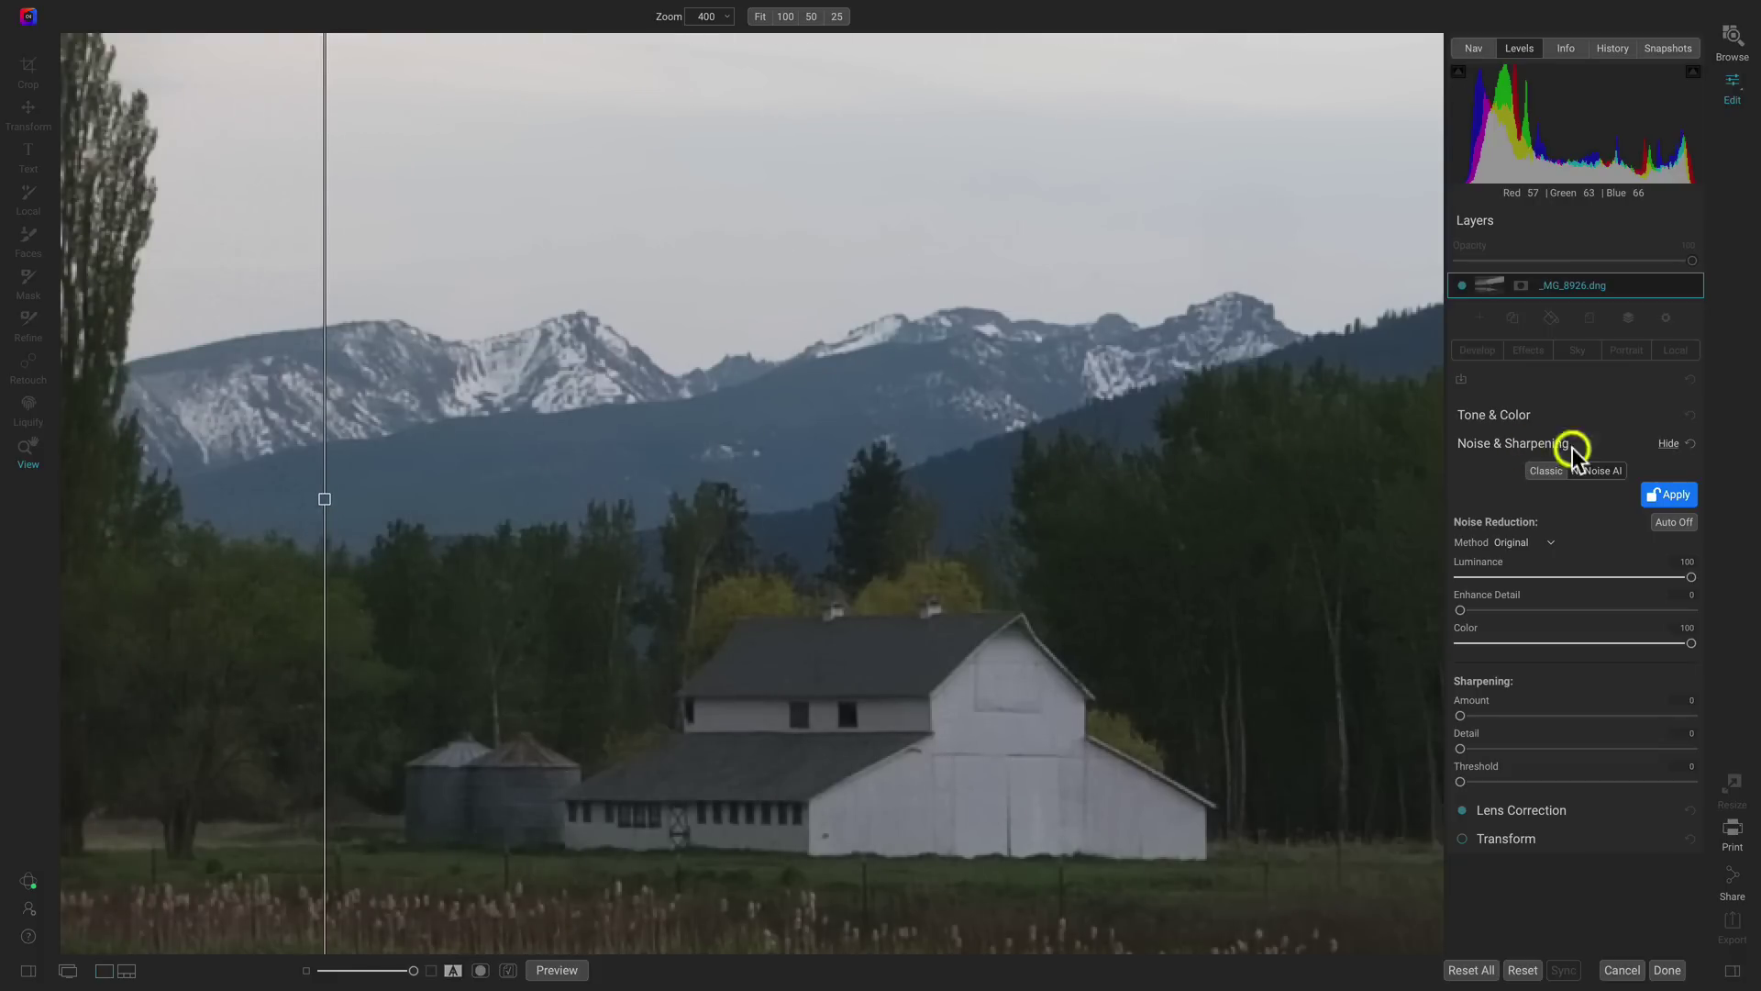
- Commit the NoNoise AI result and lower Exposure to -1.55
{"action": "left_click", "coordinate": [1677, 495]}
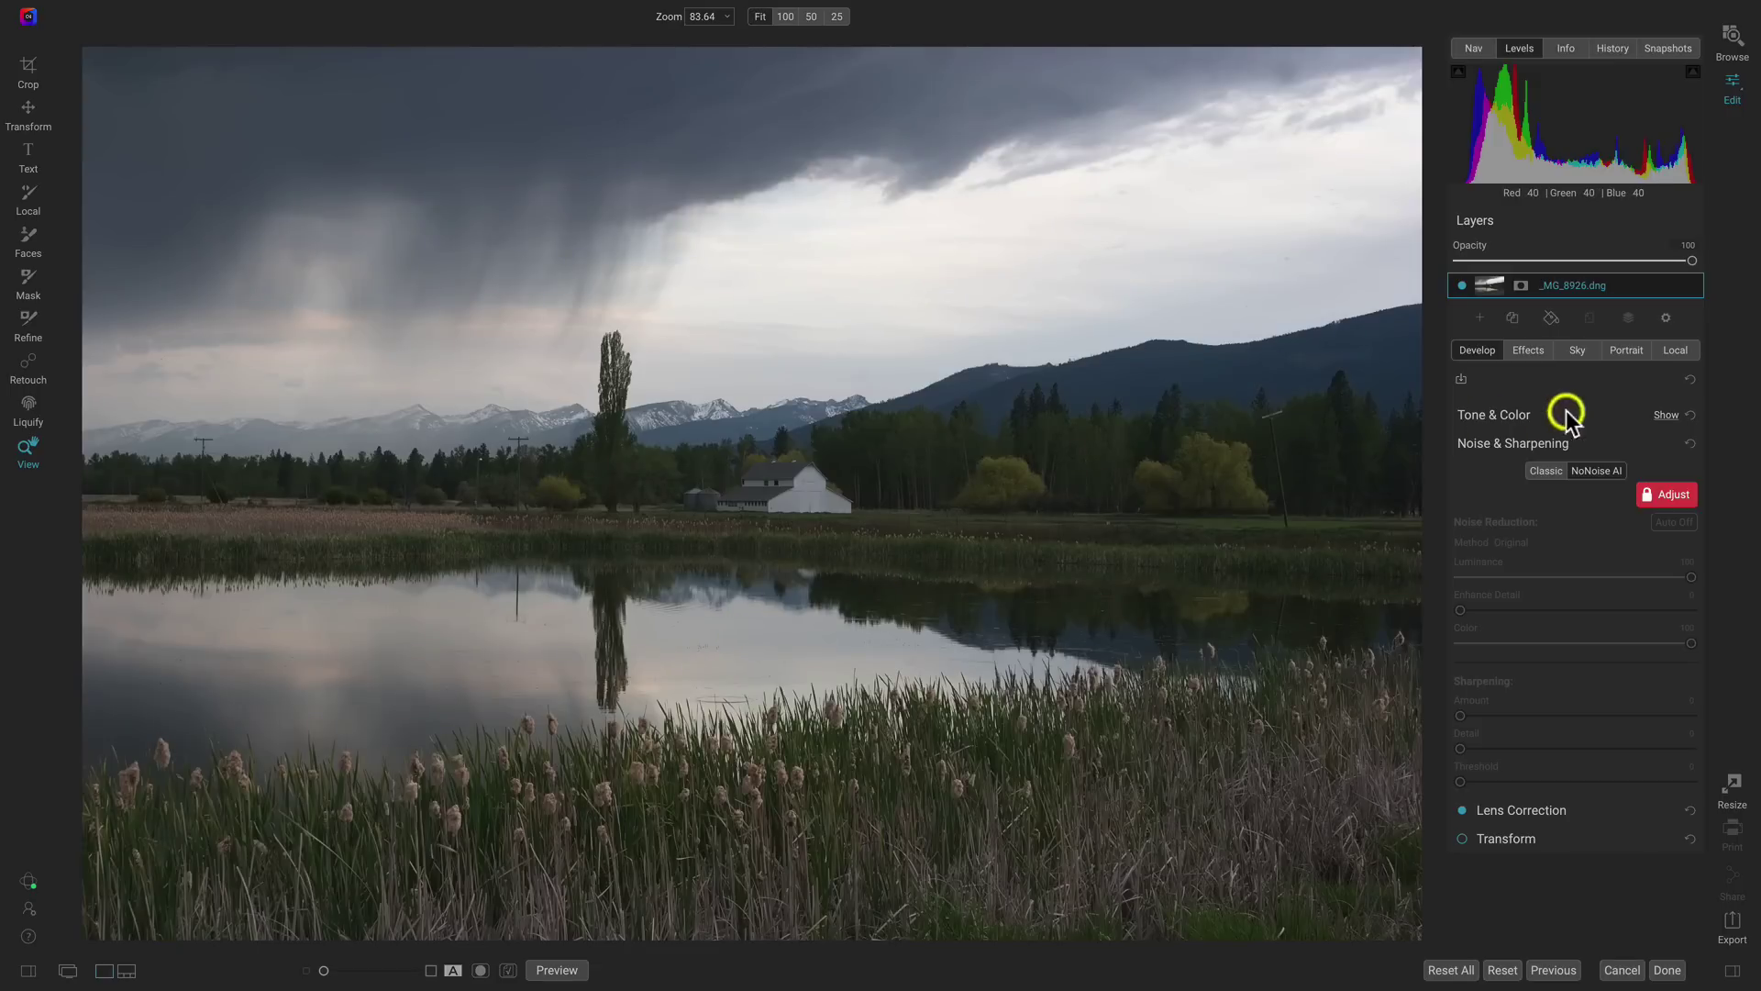
{"action": "left_click", "coordinate": [1663, 413]}
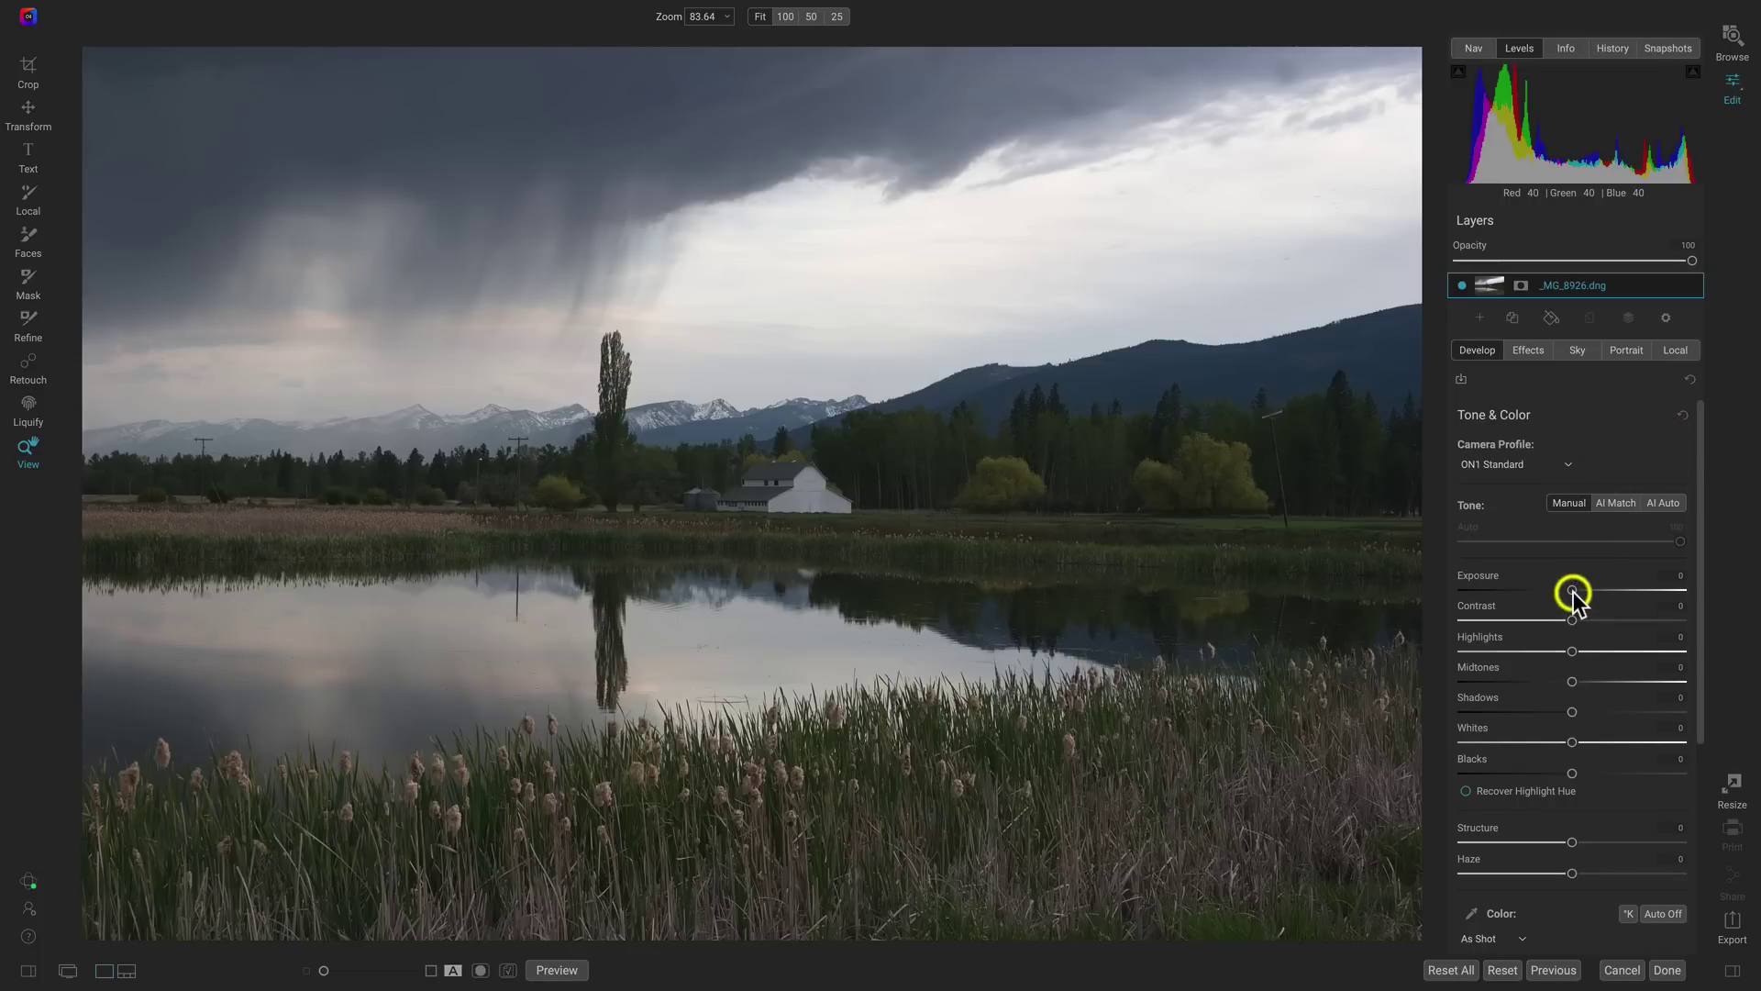
{"action": "left_click_drag", "start_coordinate": [1573, 592], "coordinate": [1538, 590]}
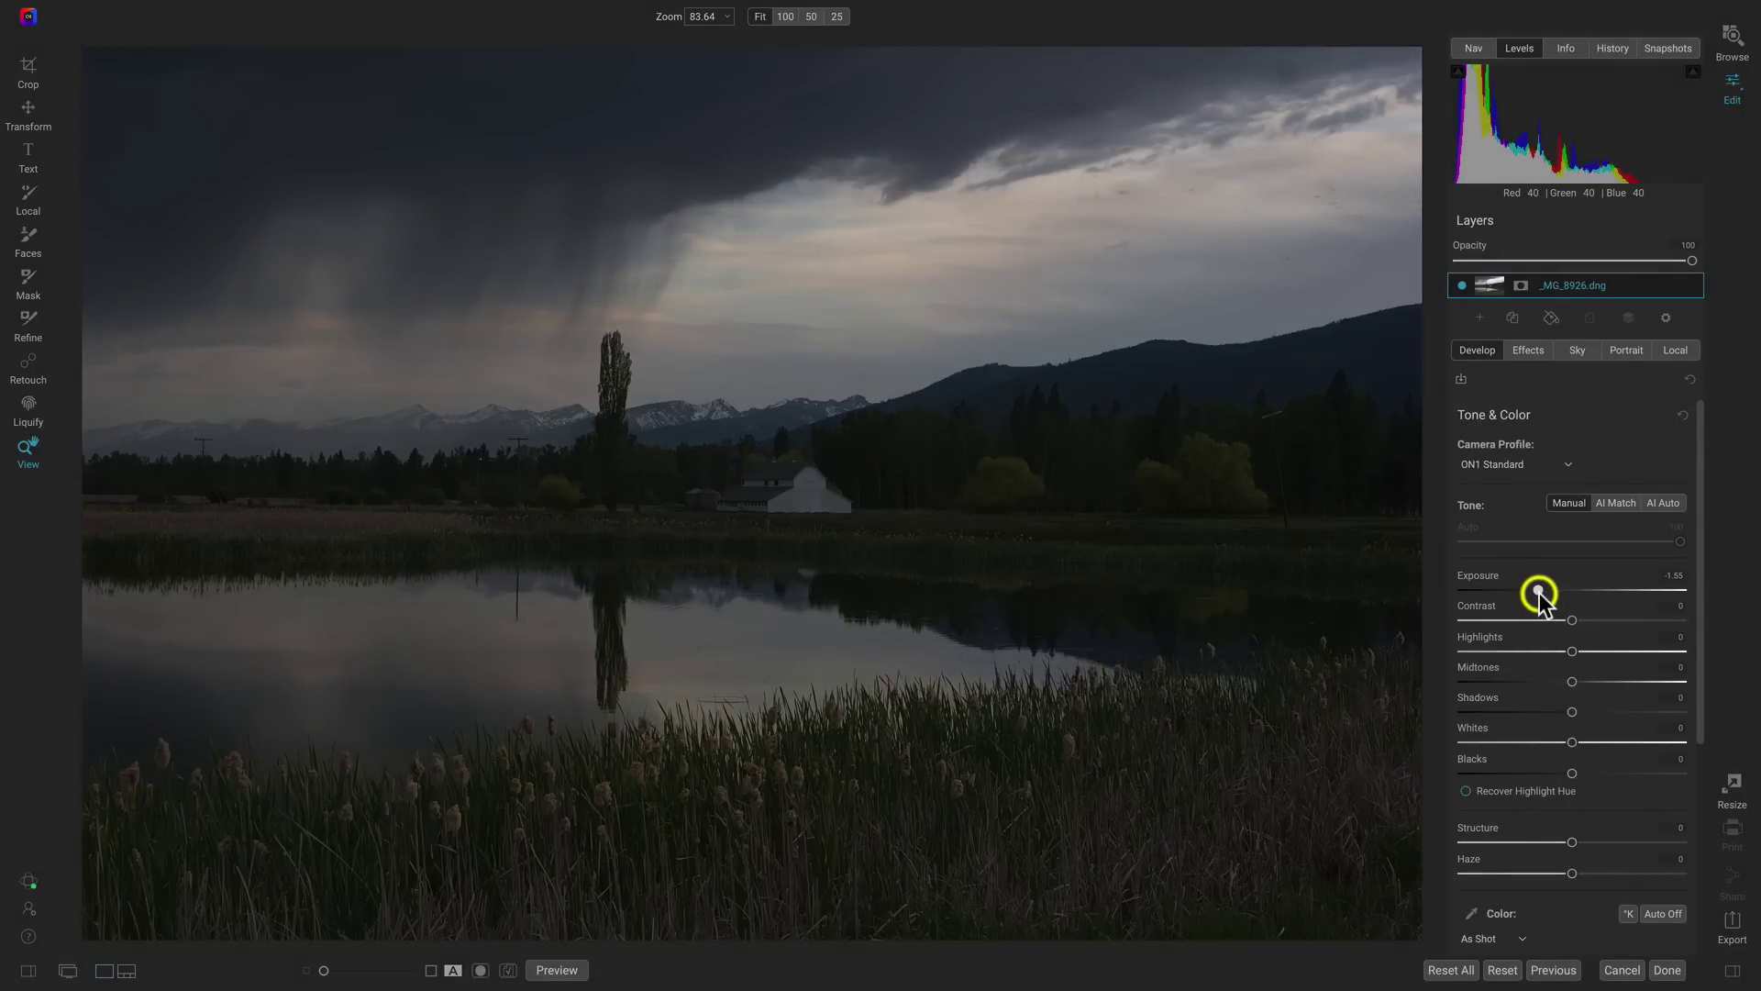
- Check the mountainside at 100%, then raise Midtones to 25 and Shadows to 37
{"action": "left_click", "coordinate": [1098, 358]}
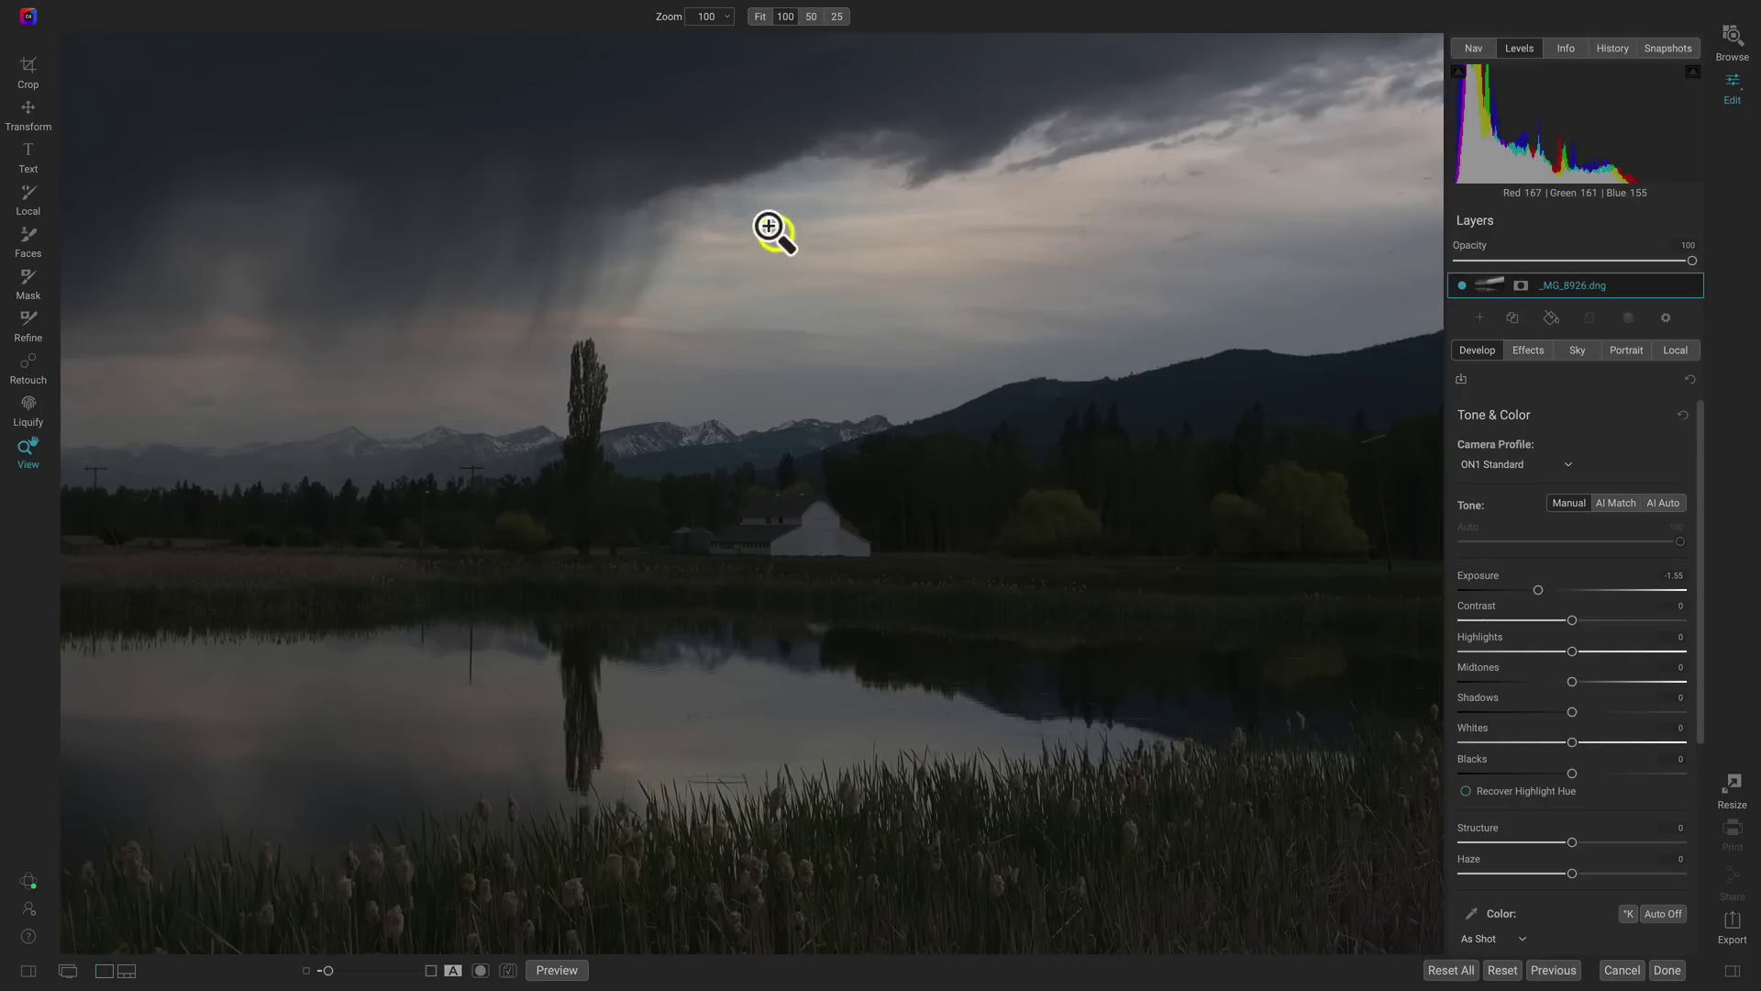
{"action": "left_click", "coordinate": [787, 216]}
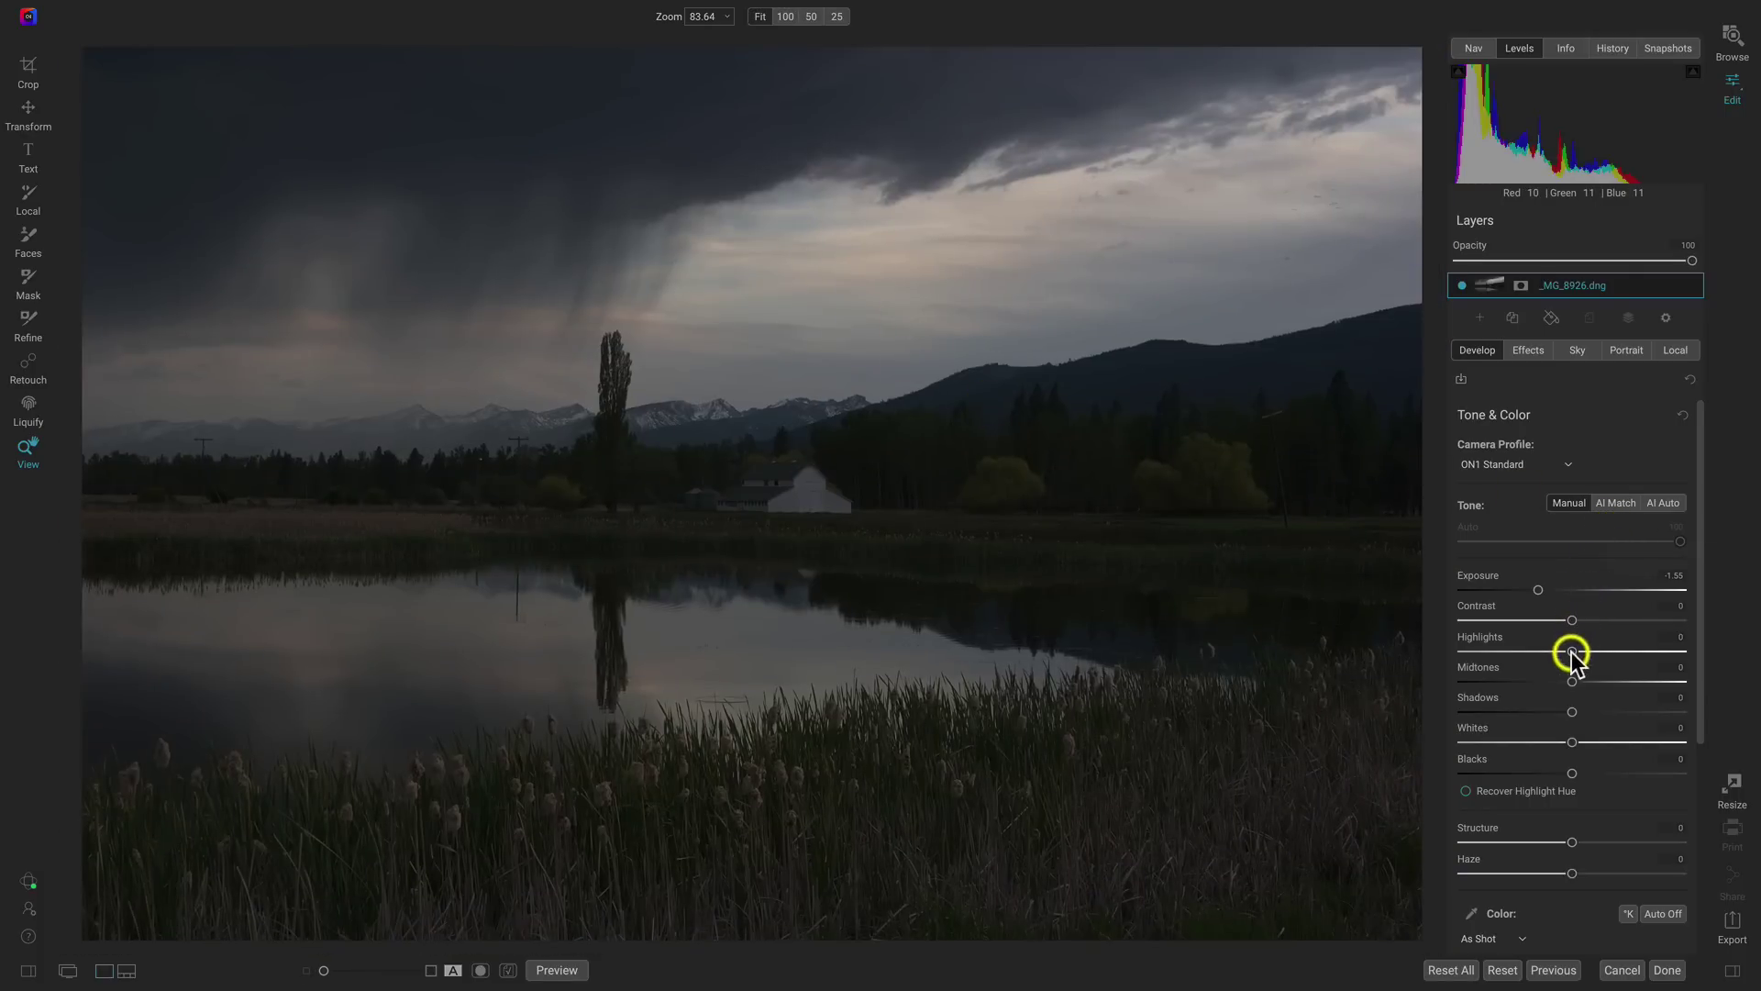
{"action": "left_click_drag", "start_coordinate": [1573, 683], "coordinate": [1613, 715]}
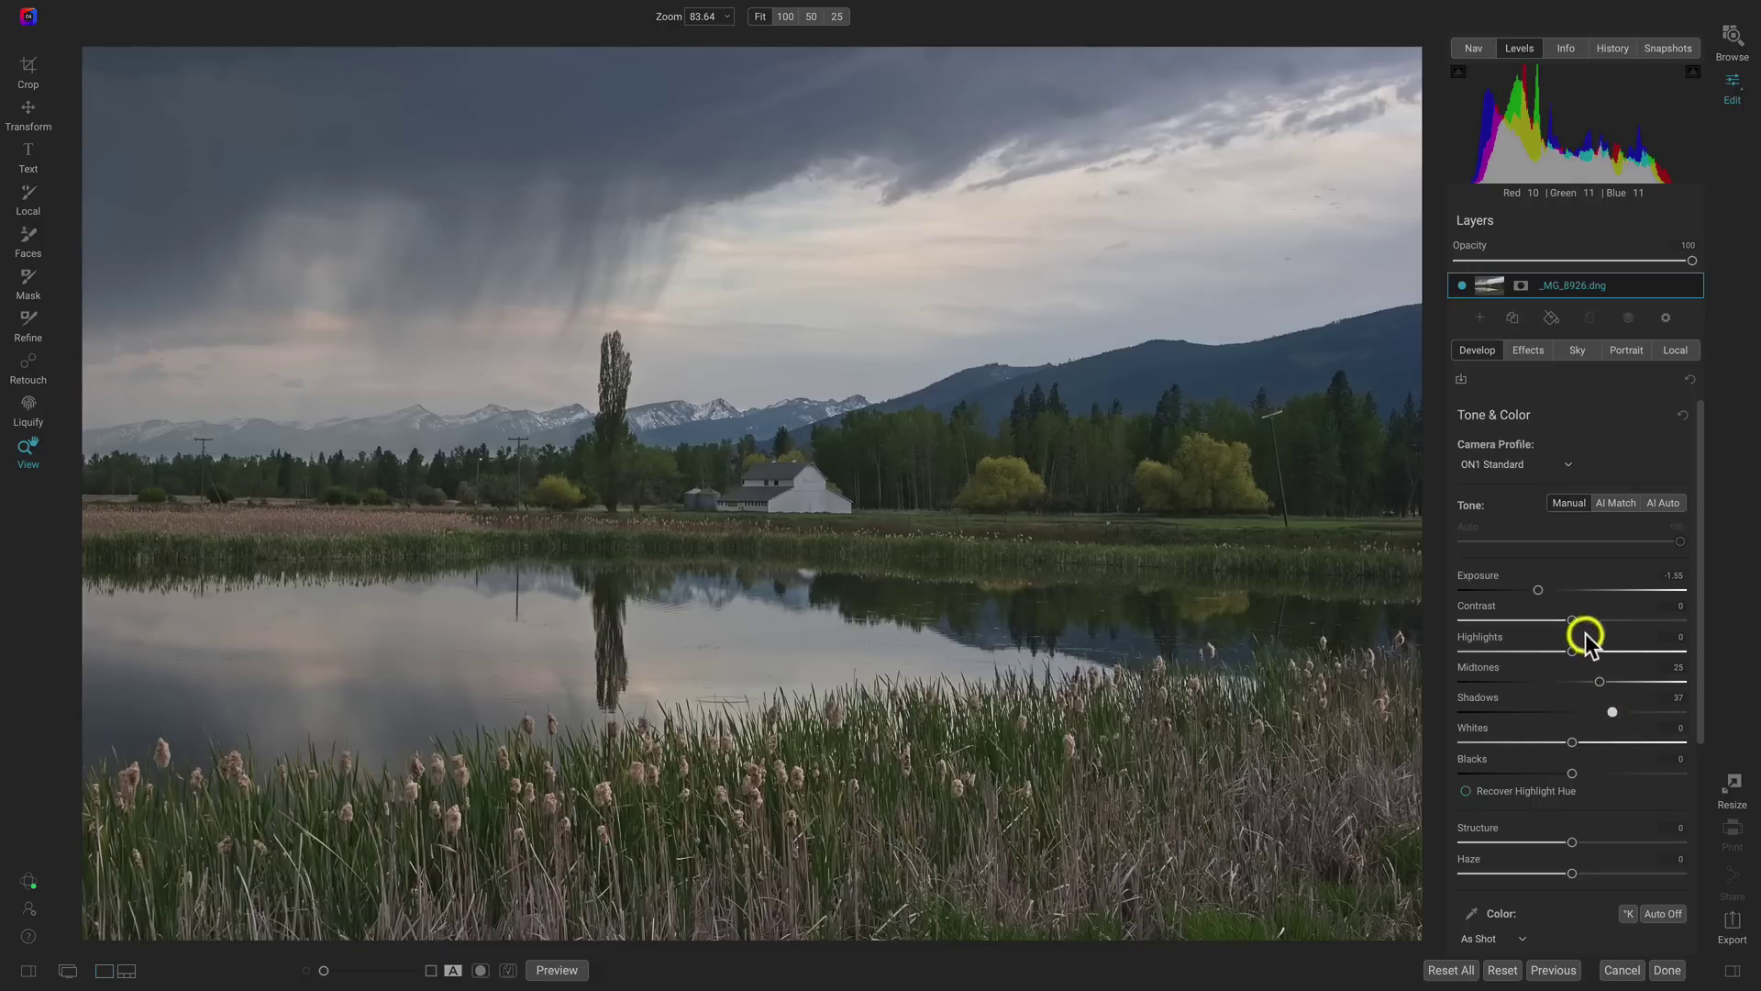
- Add Contrast 14, raise Midtones to 33, and compare against the original
{"action": "left_click_drag", "start_coordinate": [1573, 620], "coordinate": [1578, 620]}
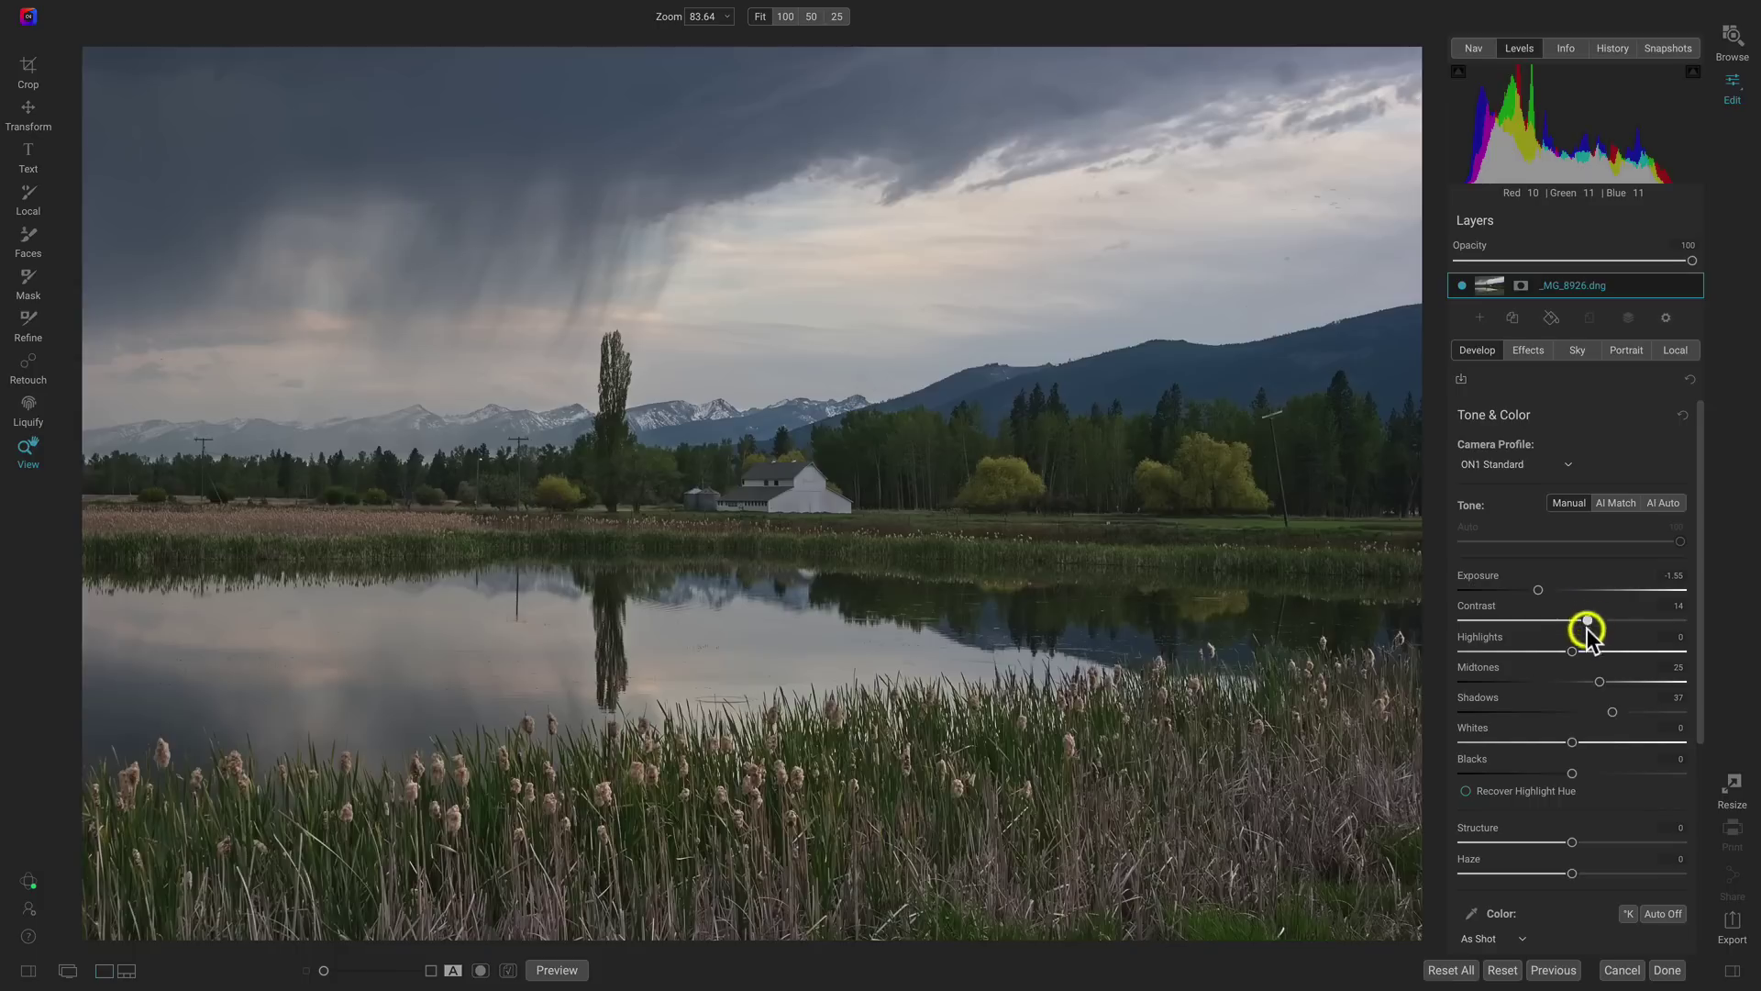
{"action": "left_click_drag", "start_coordinate": [1606, 678], "coordinate": [1608, 683]}
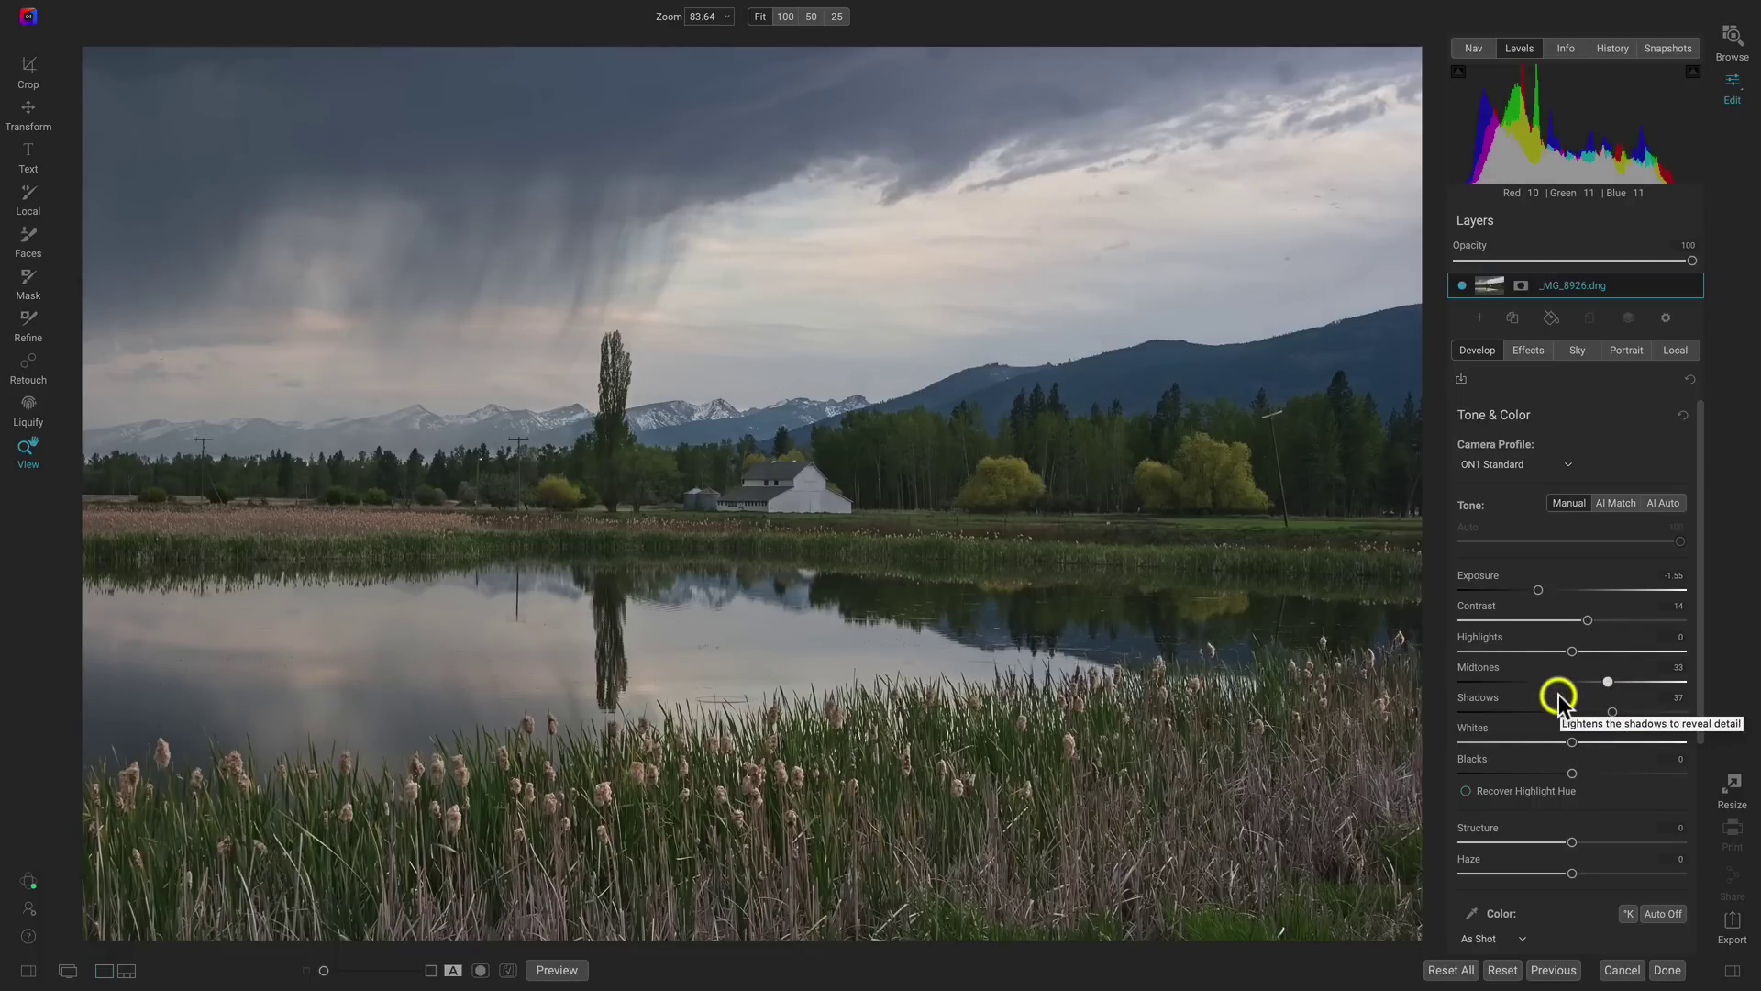
{"action": "key", "text": "ctrl+p"}
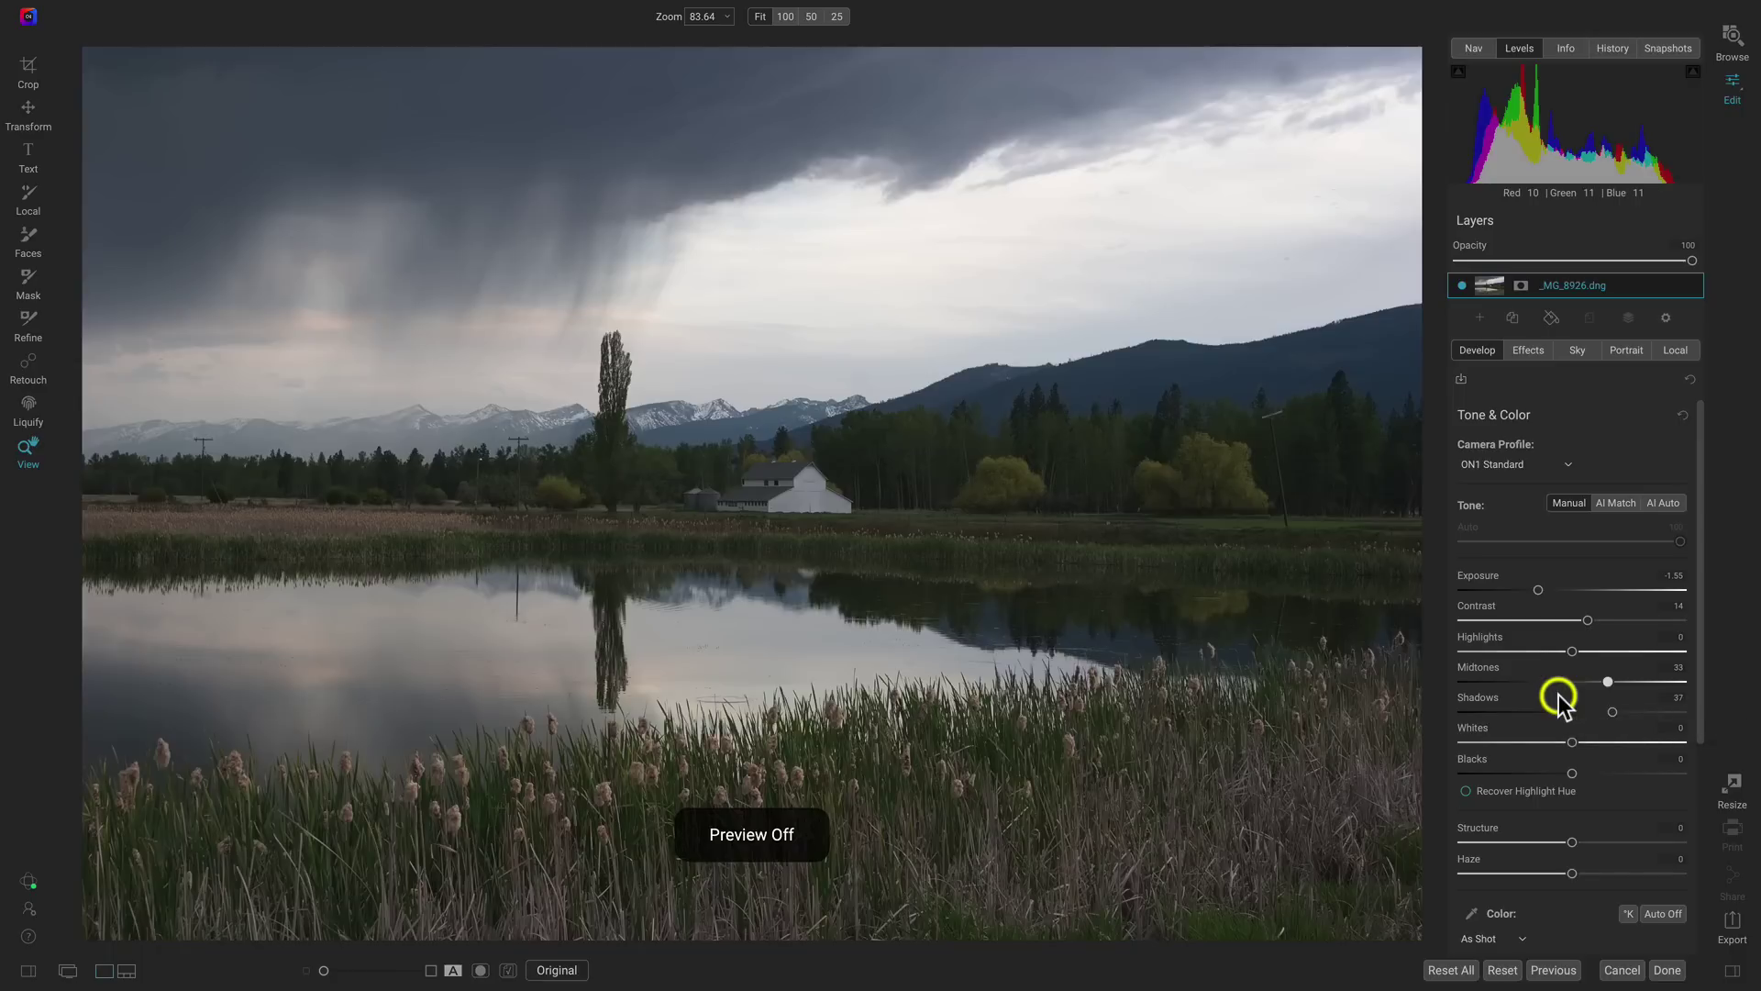
{"action": "key", "text": "ctrl+p"}
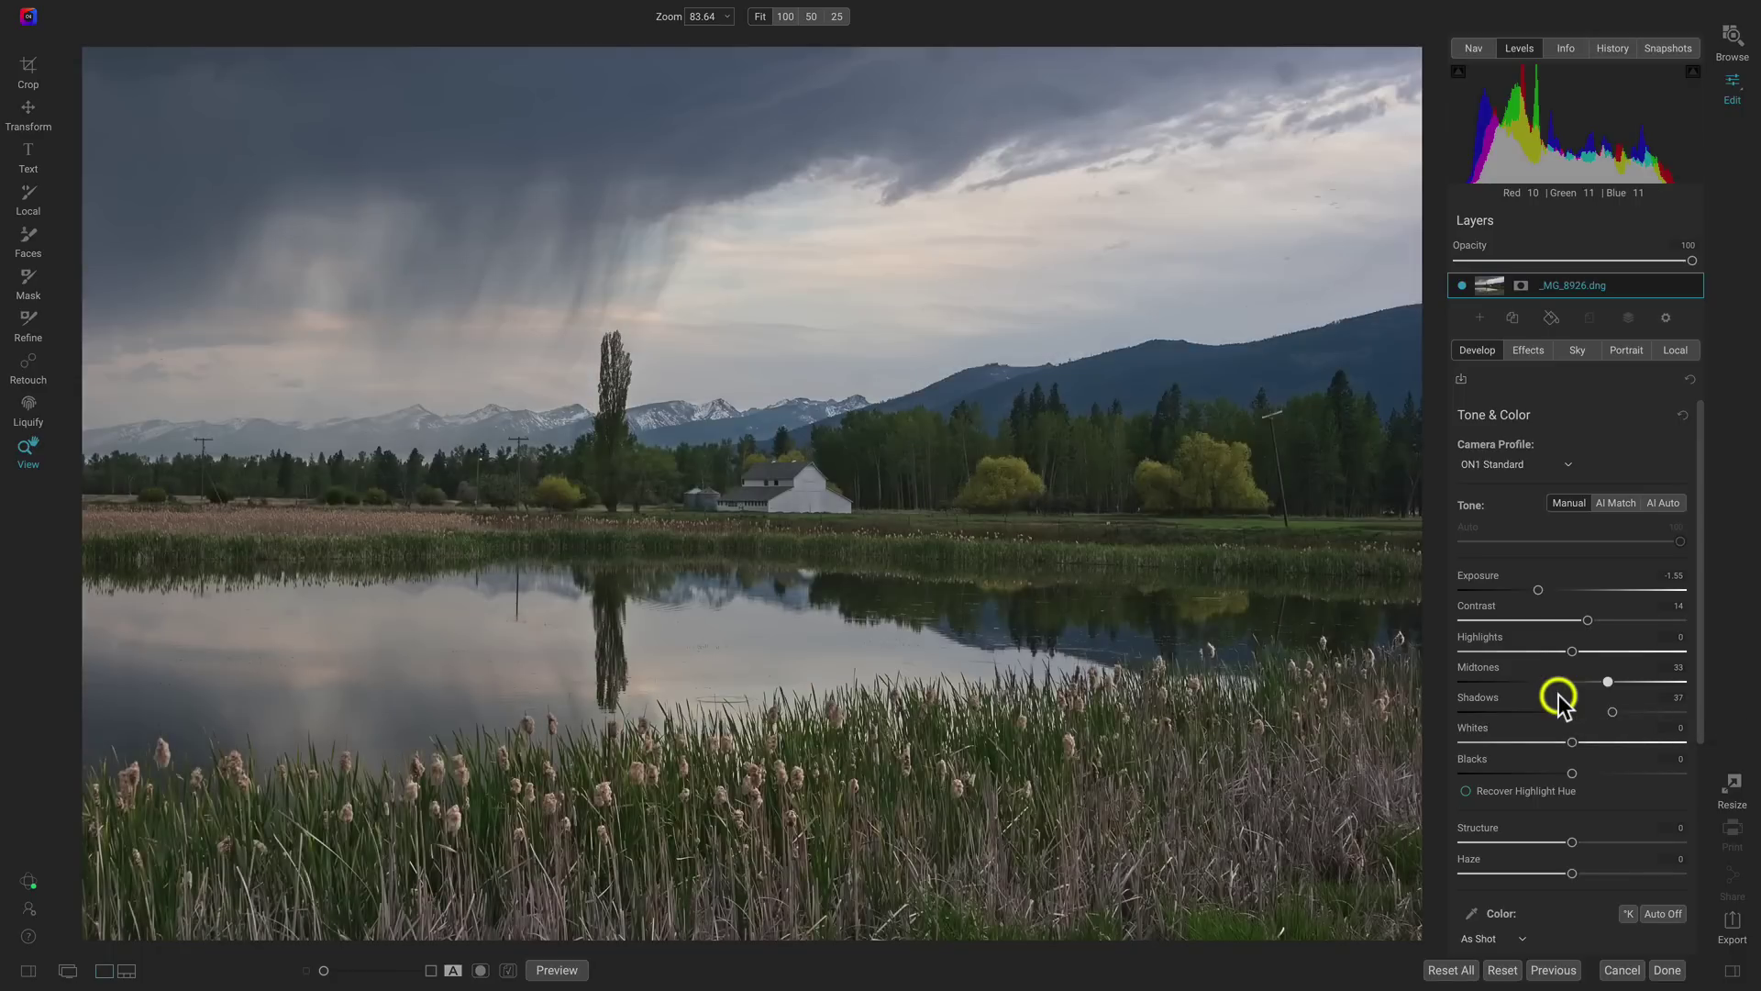
{"action": "key", "text": "ctrl+p"}
{"action": "key", "text": "ctrl+p"}
- Set Whites to 4 and compare once more with the unedited original
{"action": "left_click_drag", "start_coordinate": [1579, 742], "coordinate": [1577, 742]}
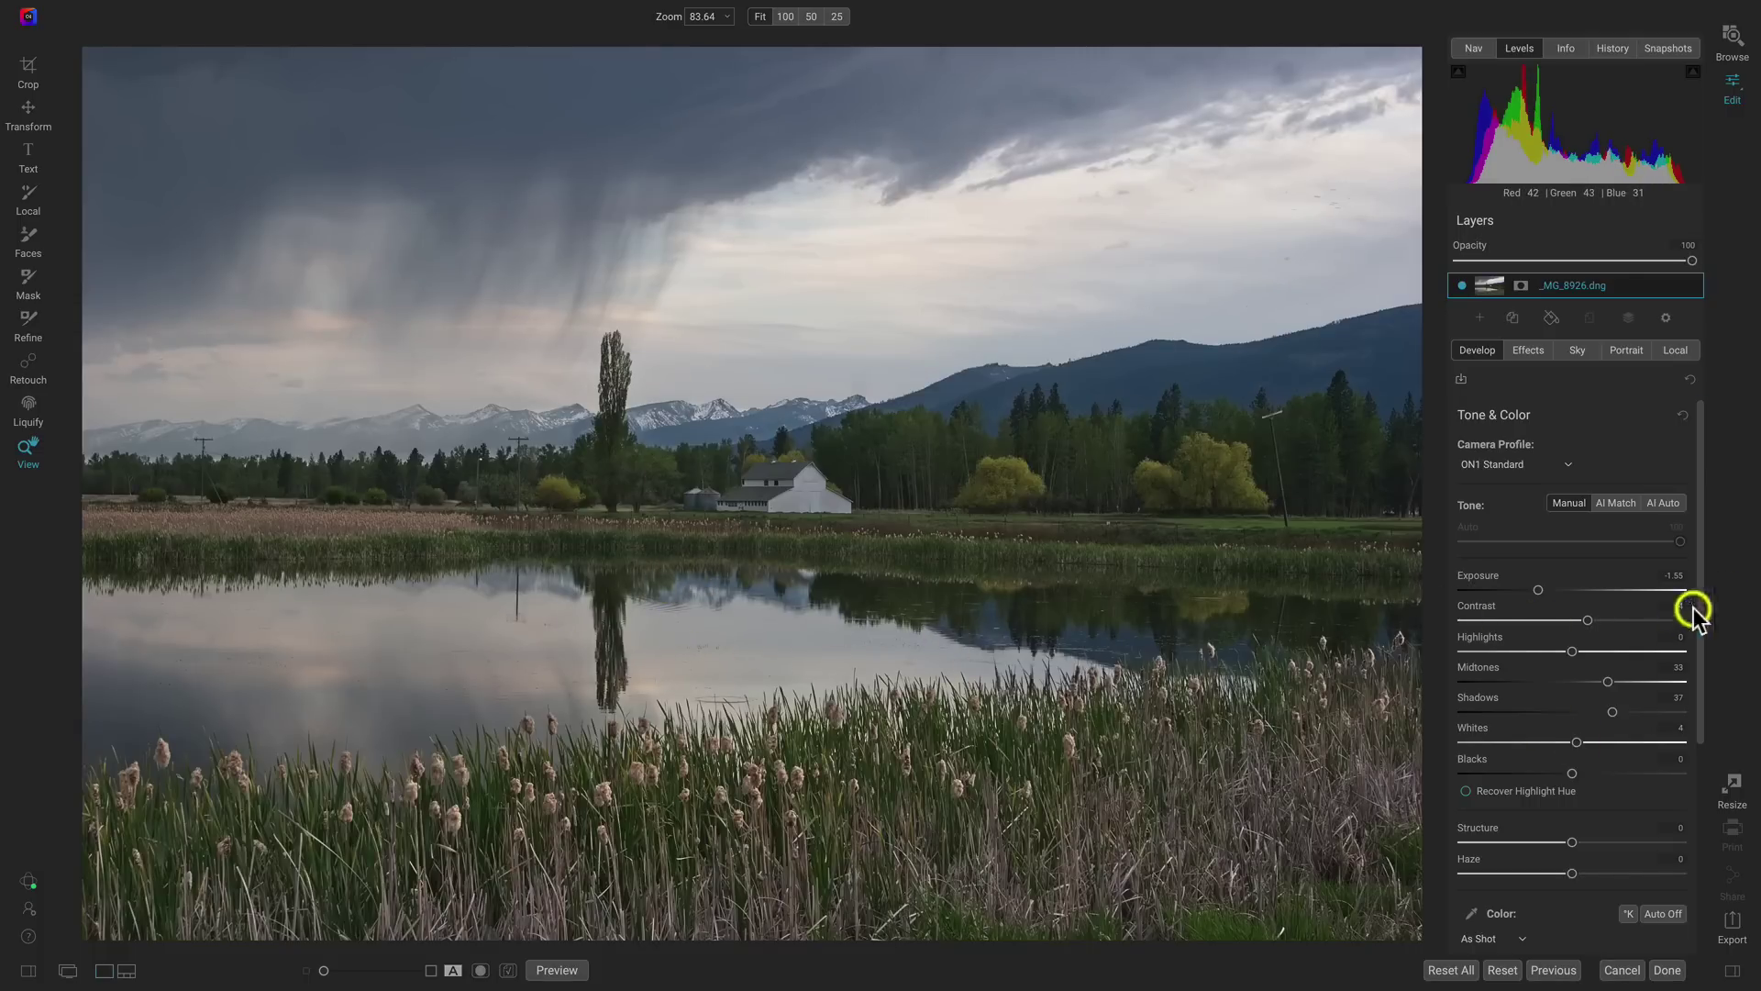
{"action": "key", "text": "ctrl+p"}
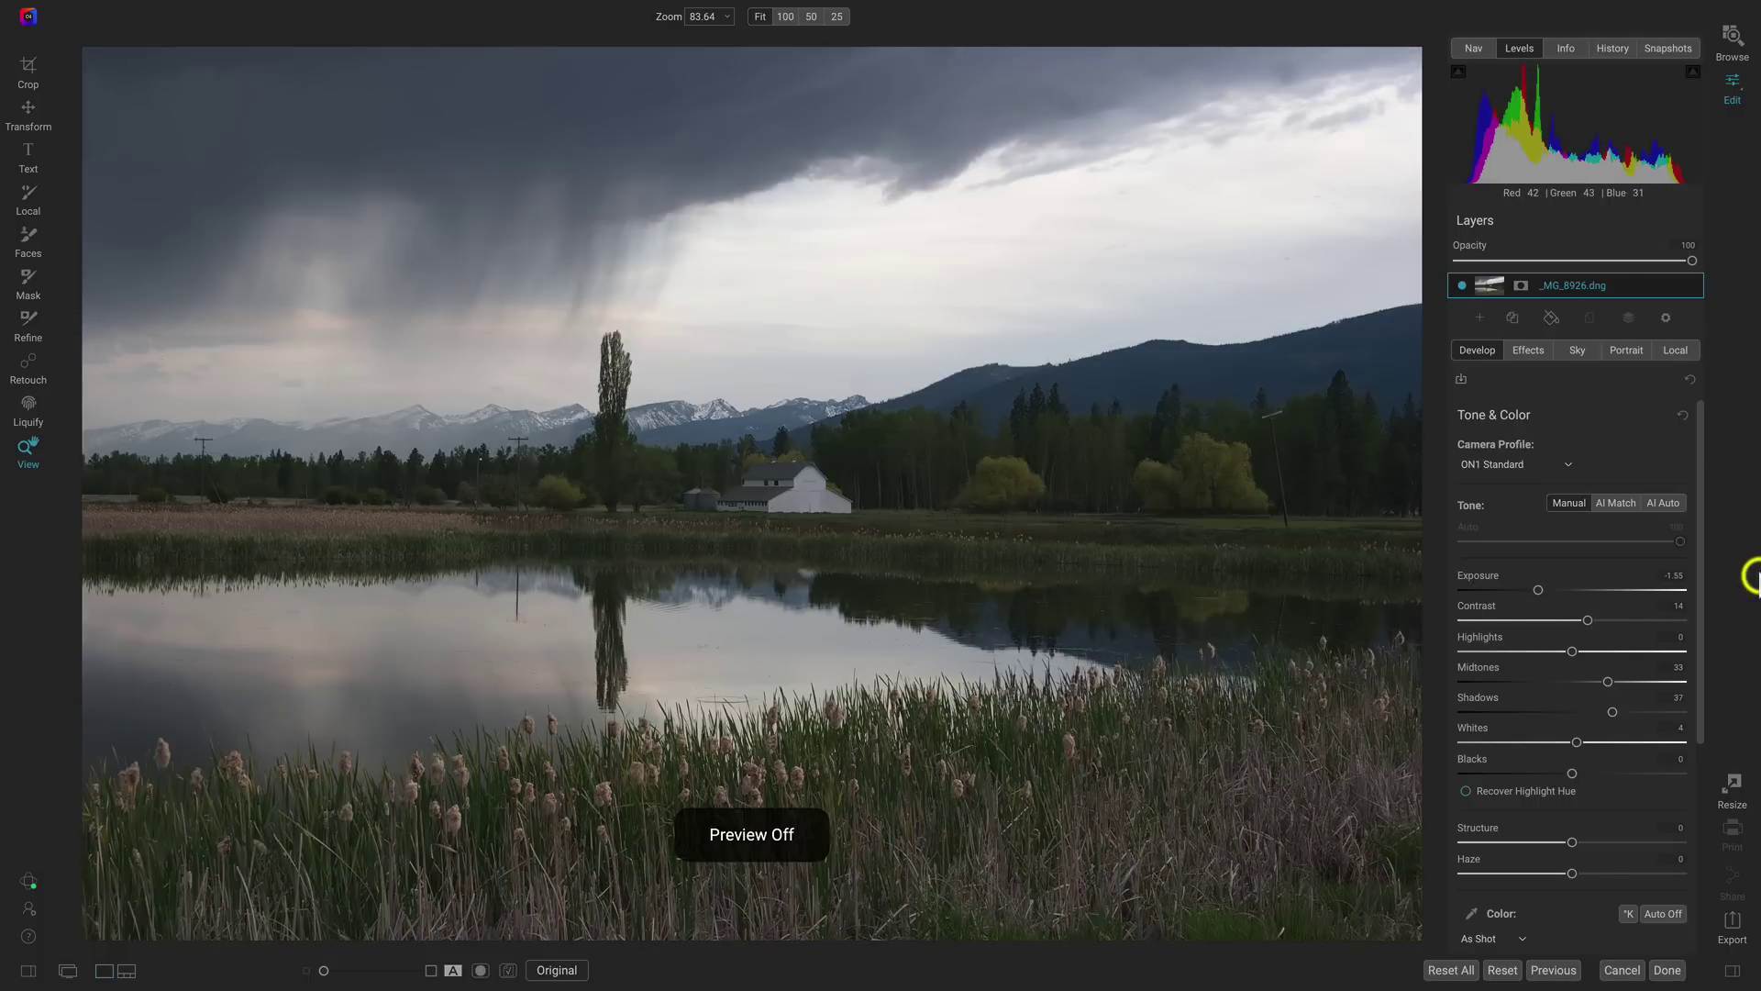
{"action": "key", "text": "ctrl+p"}
{"action": "key", "text": "ctrl+p"}
{"action": "key", "text": "ctrl+p"}
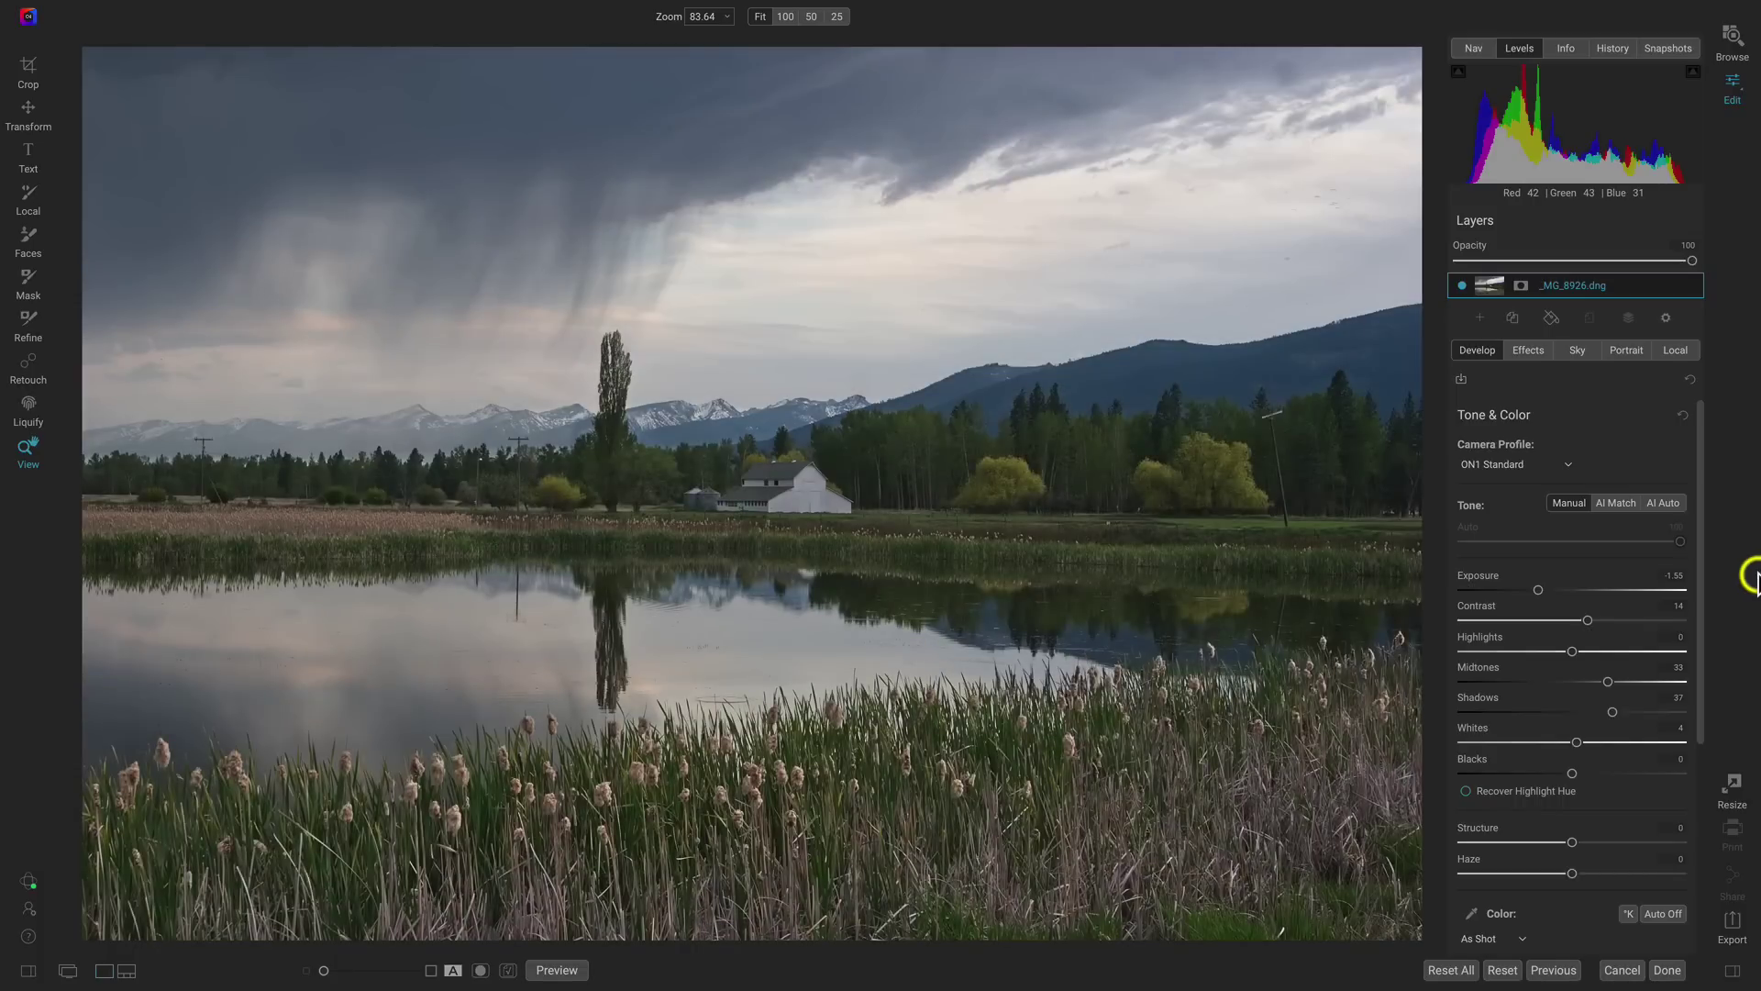
- Raise Saturation to 14 and Vibrance to 5, then compare with the original
{"action": "scroll", "coordinate": [1619, 757], "scroll_direction": "down", "scroll_amount": 4}
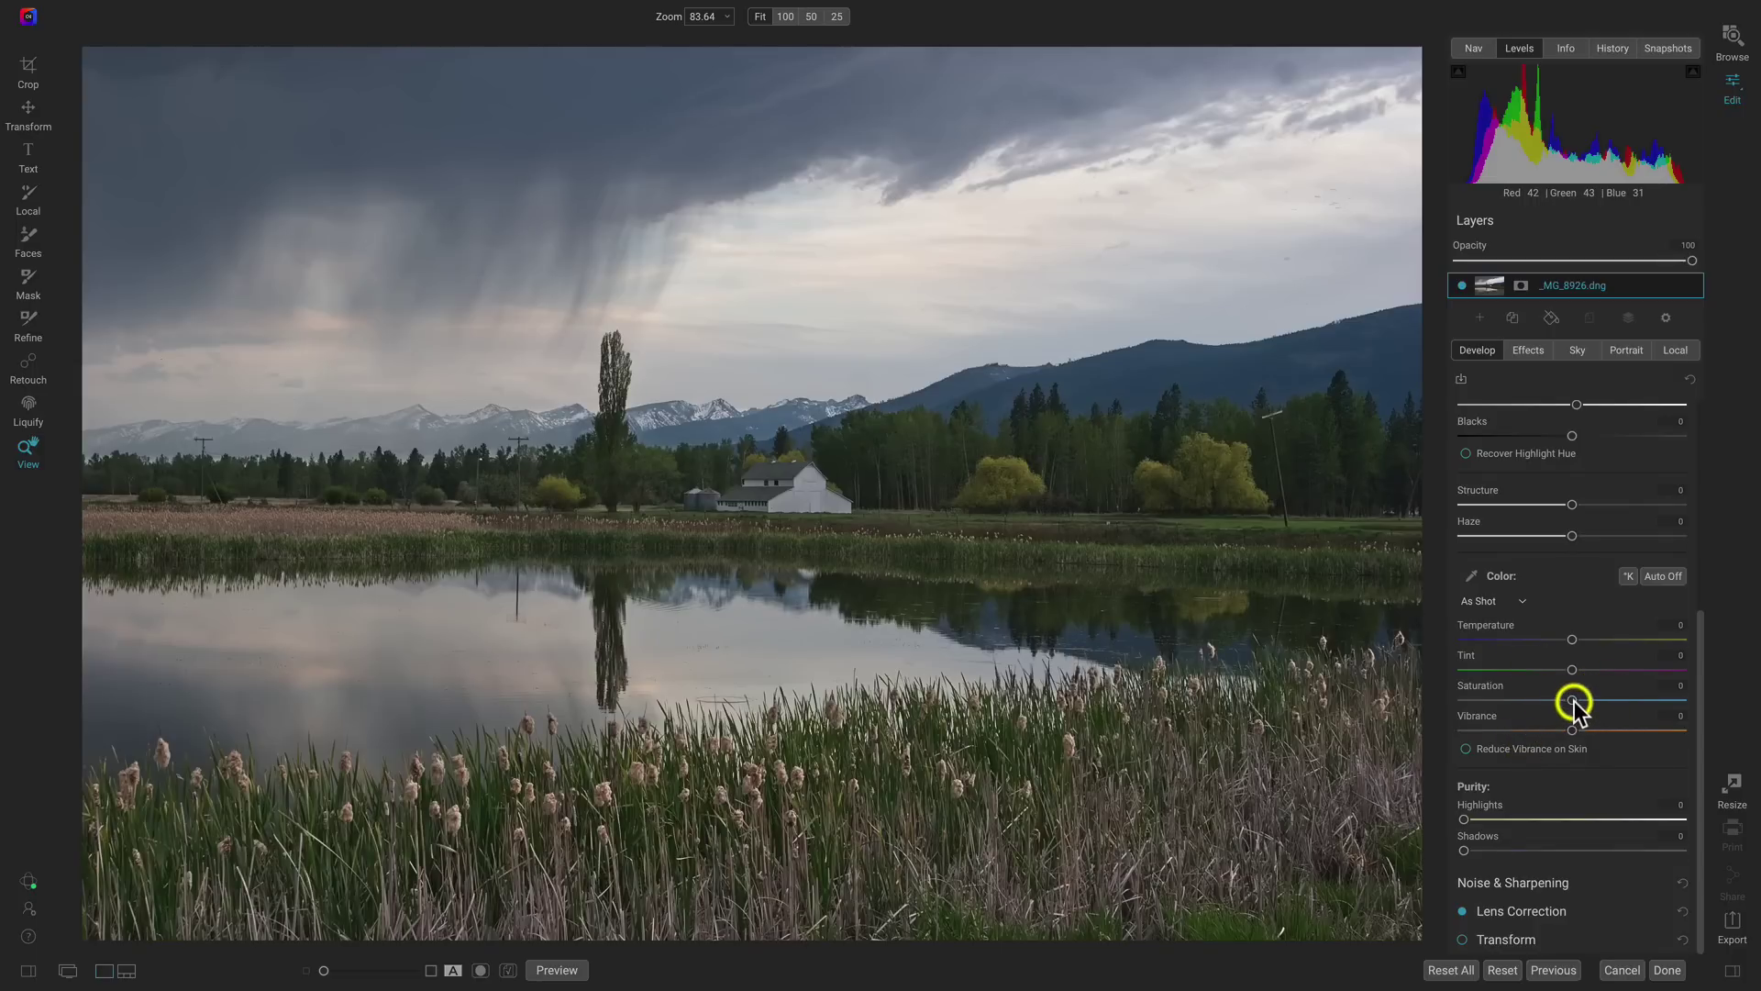
{"action": "mouse_move", "coordinate": [1572, 702]}
{"action": "left_mouse_down"}
{"action": "mouse_move", "coordinate": [1461, 704]}
{"action": "mouse_move", "coordinate": [1586, 696]}
{"action": "left_mouse_up"}
{"action": "left_click_drag", "start_coordinate": [1573, 730], "coordinate": [1578, 731]}
{"action": "key", "text": "ctrl+p"}
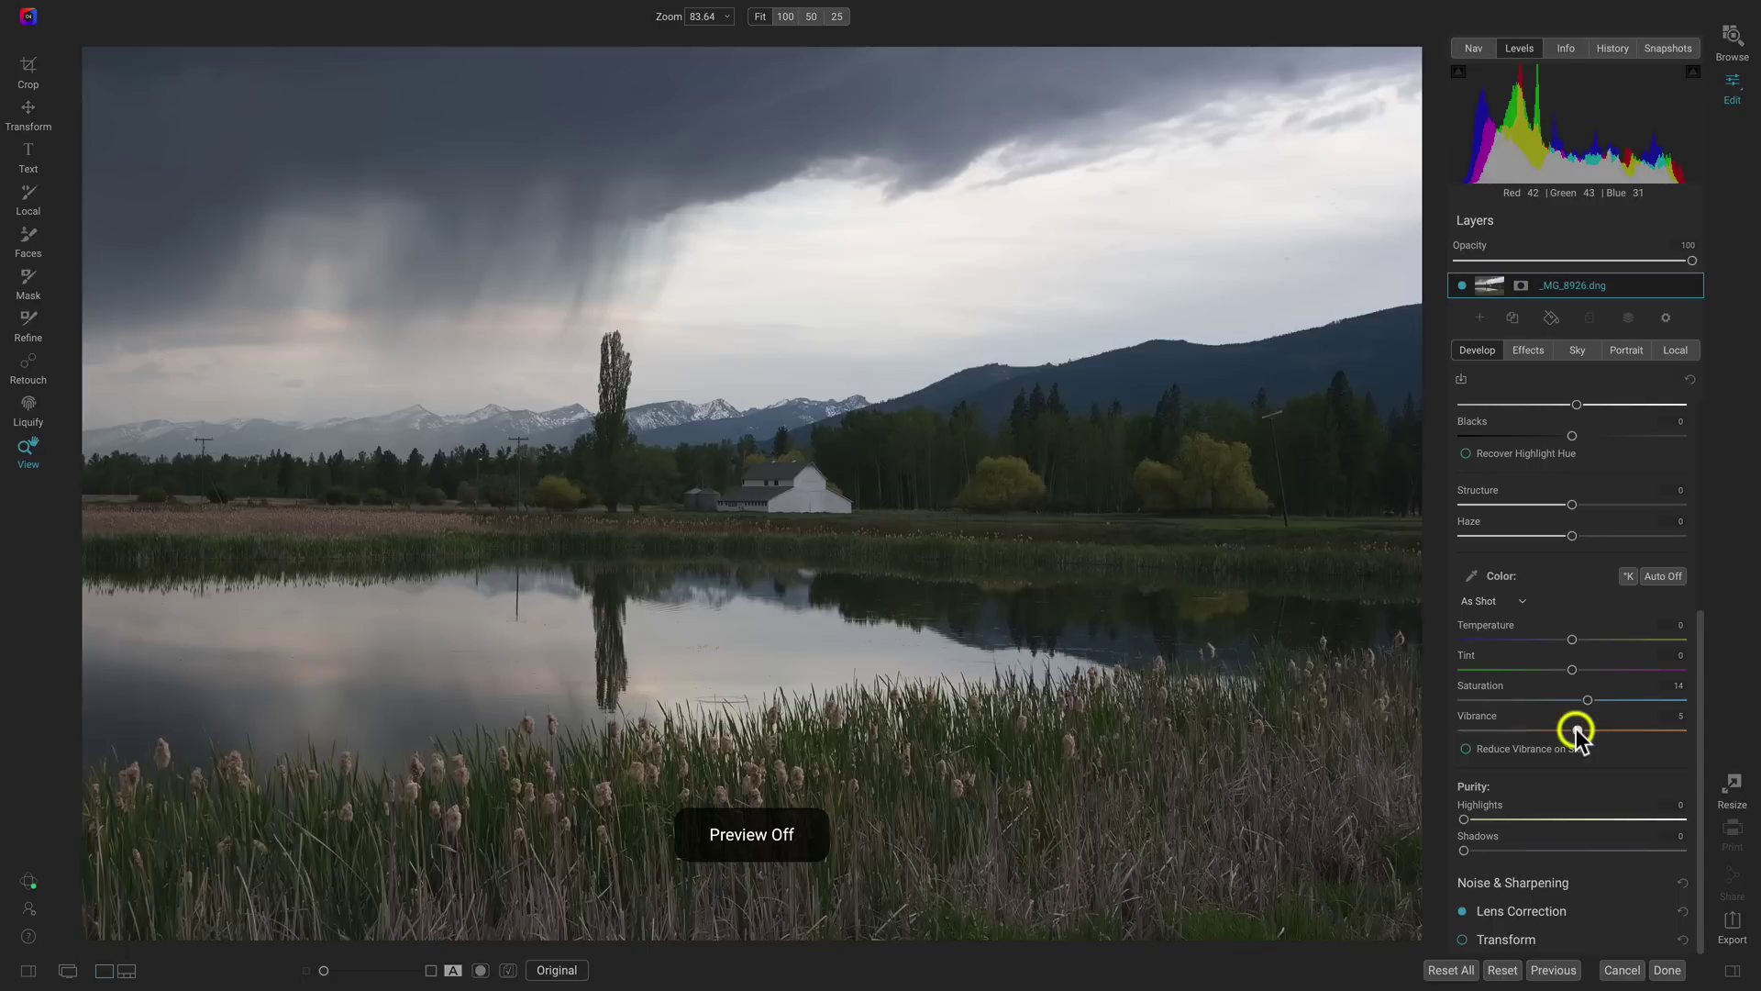
{"action": "key", "text": "ctrl+p"}
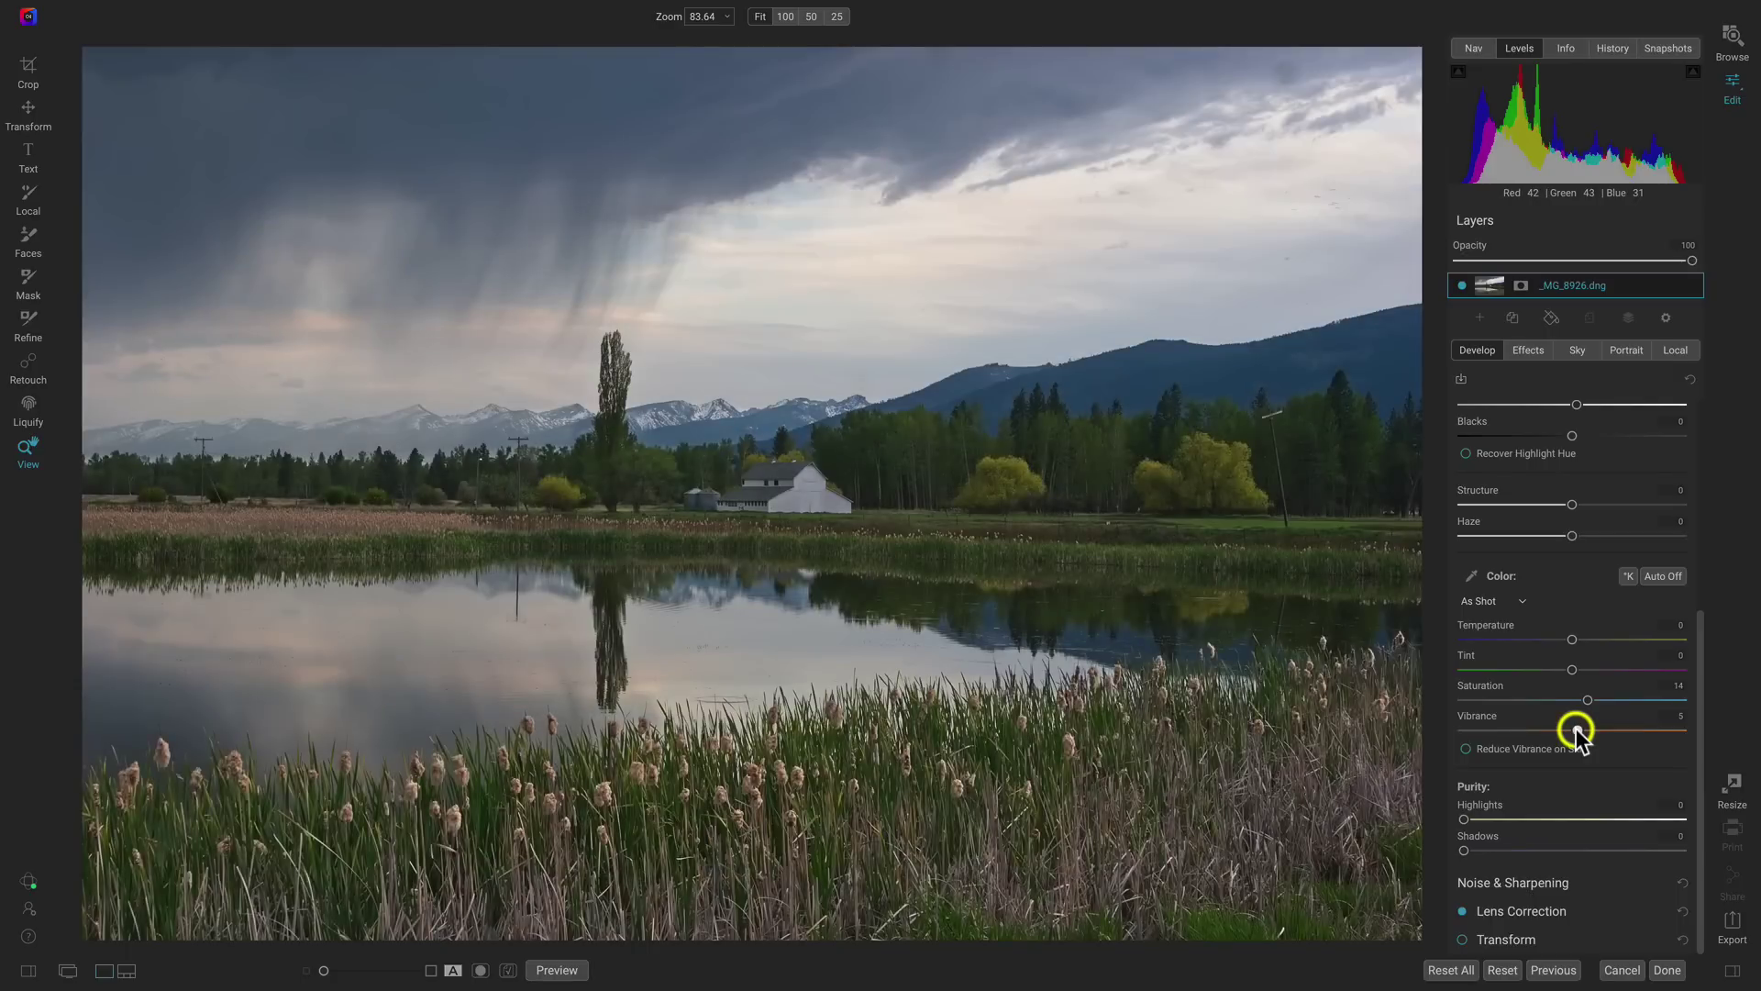
- Add a Sunshine filter using the Strong preset (Amount 80, Saturation 10)
{"action": "left_click", "coordinate": [1530, 350]}
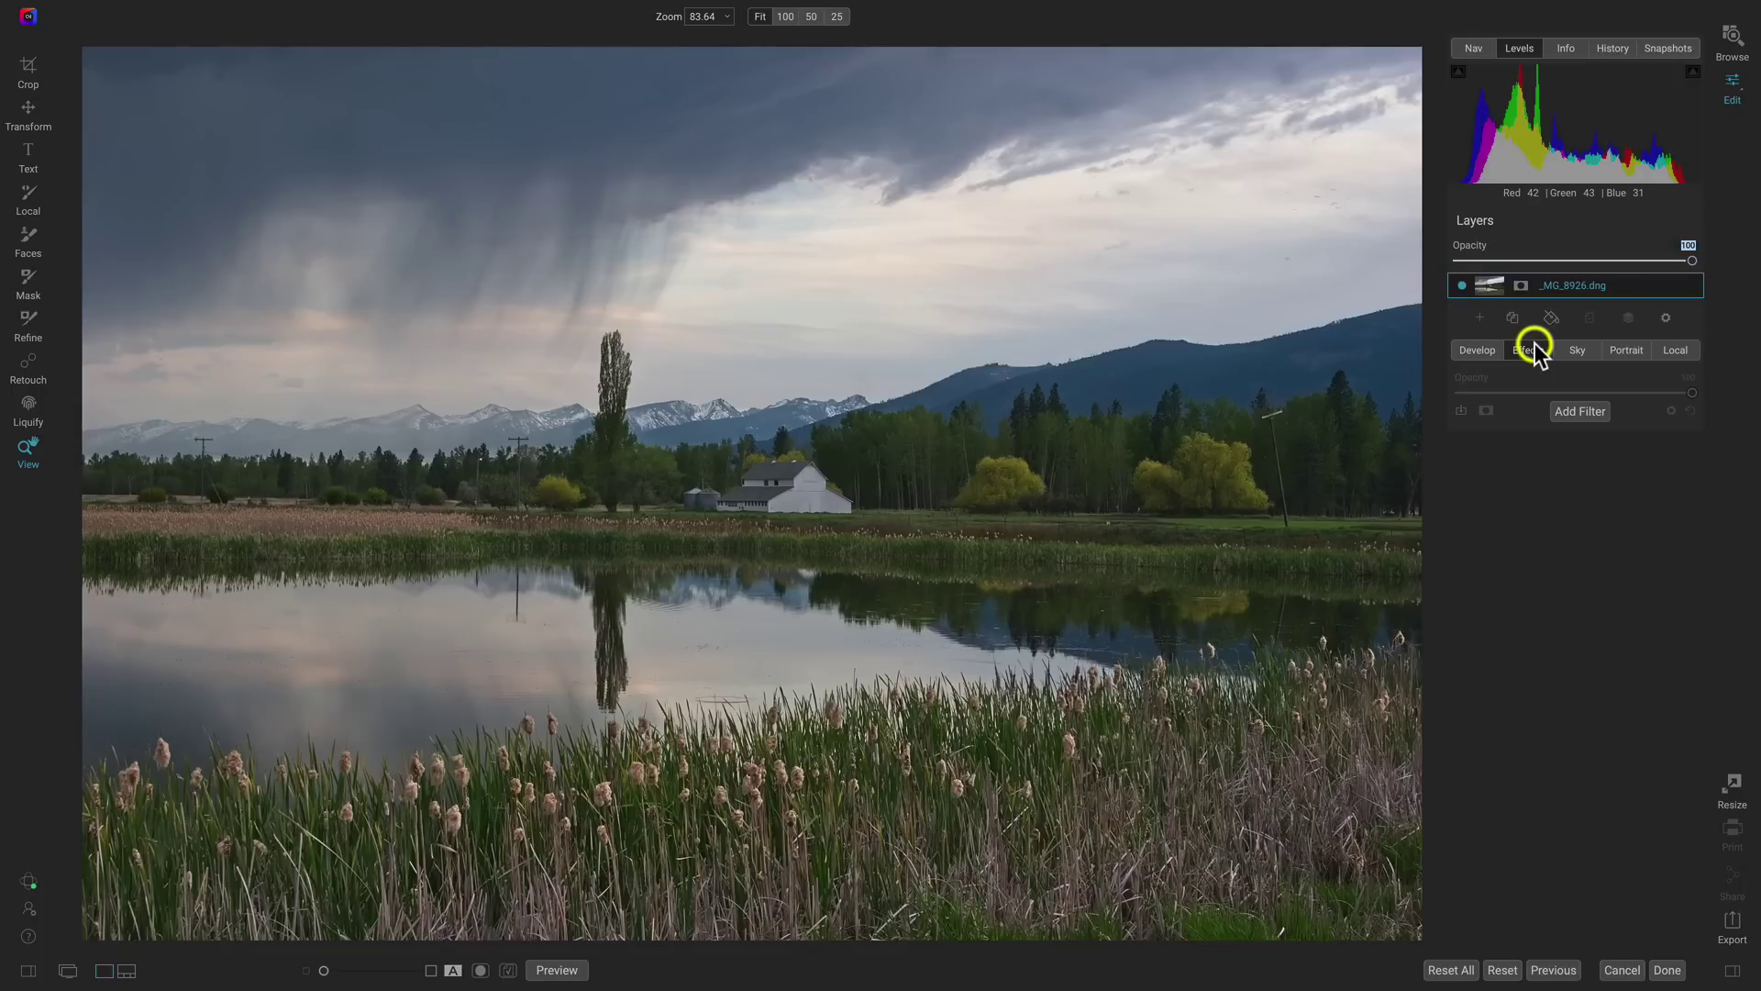
{"action": "left_click", "coordinate": [1588, 413]}
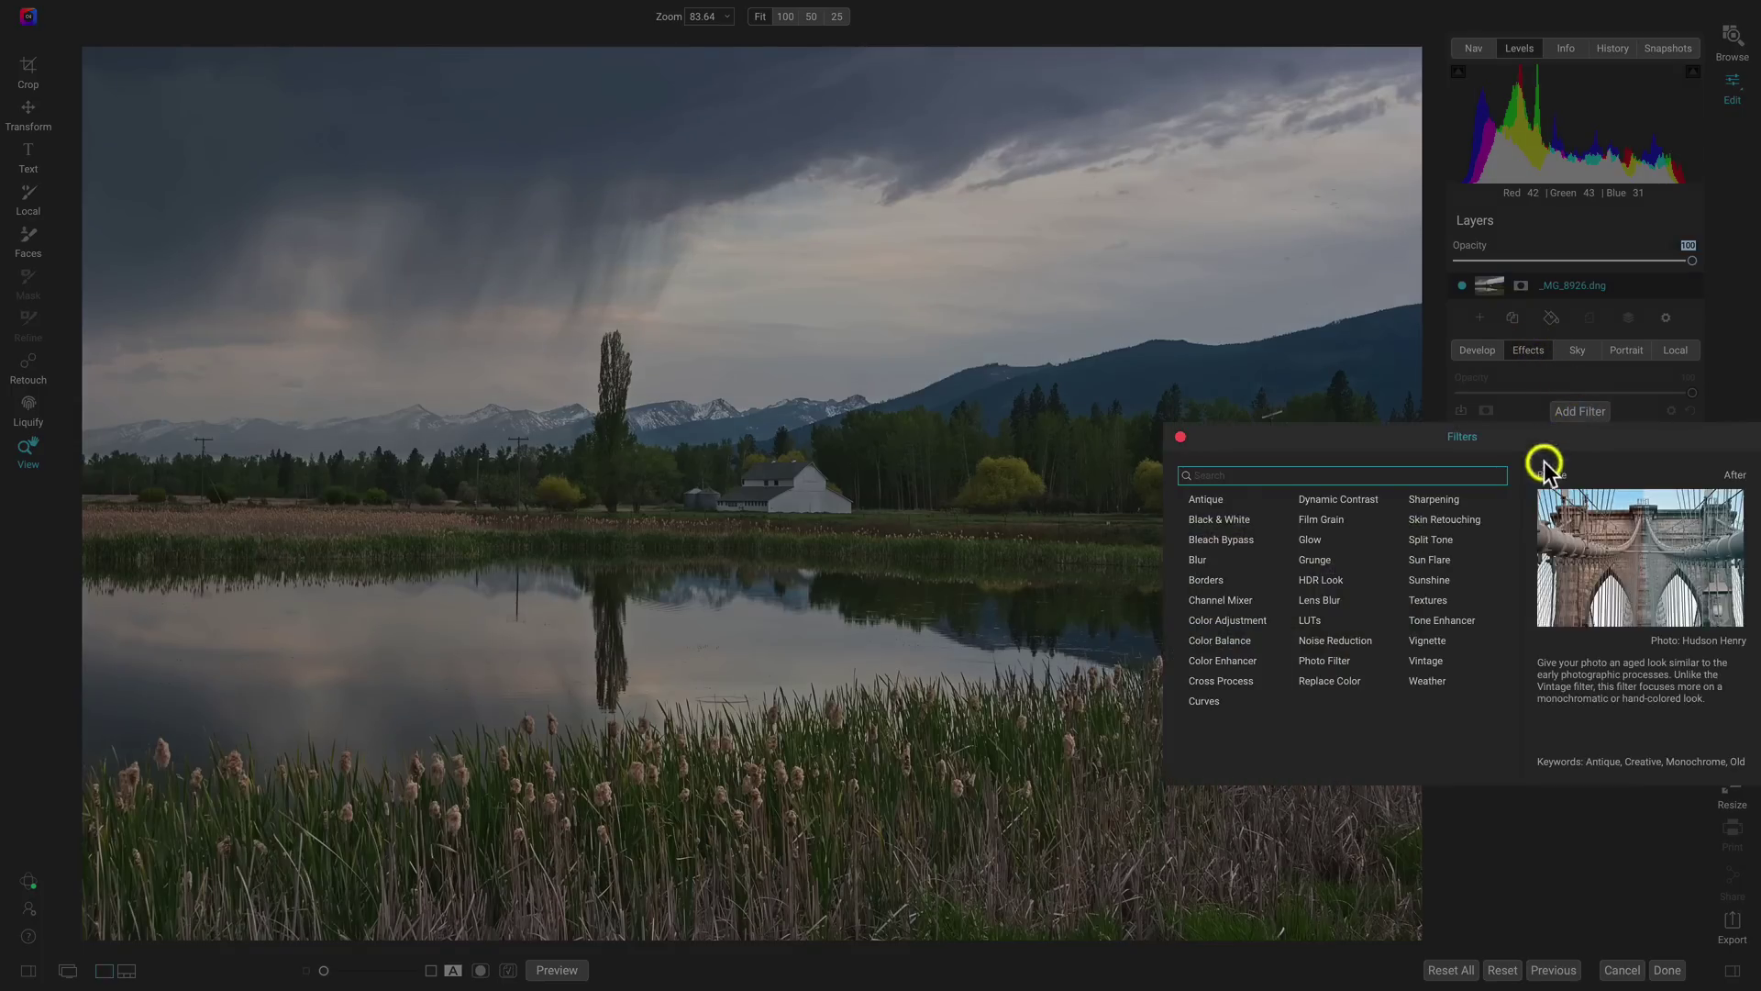
{"action": "left_click", "coordinate": [1430, 580]}
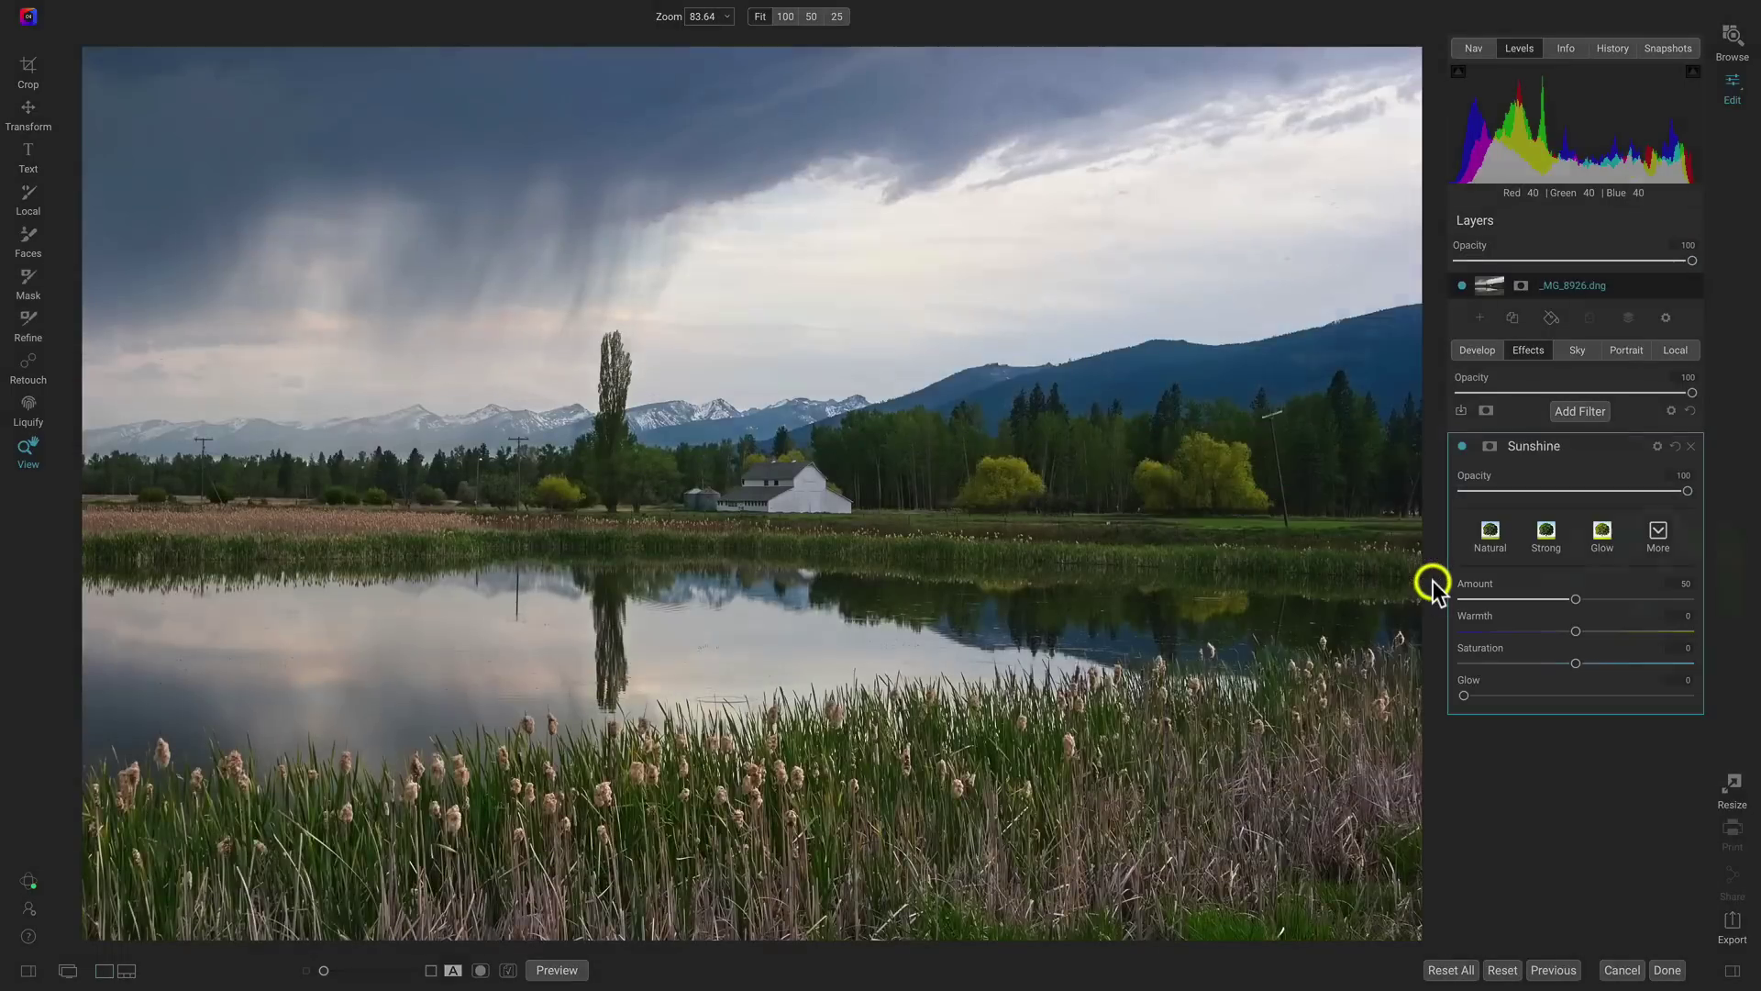
{"action": "left_click", "coordinate": [1546, 532]}
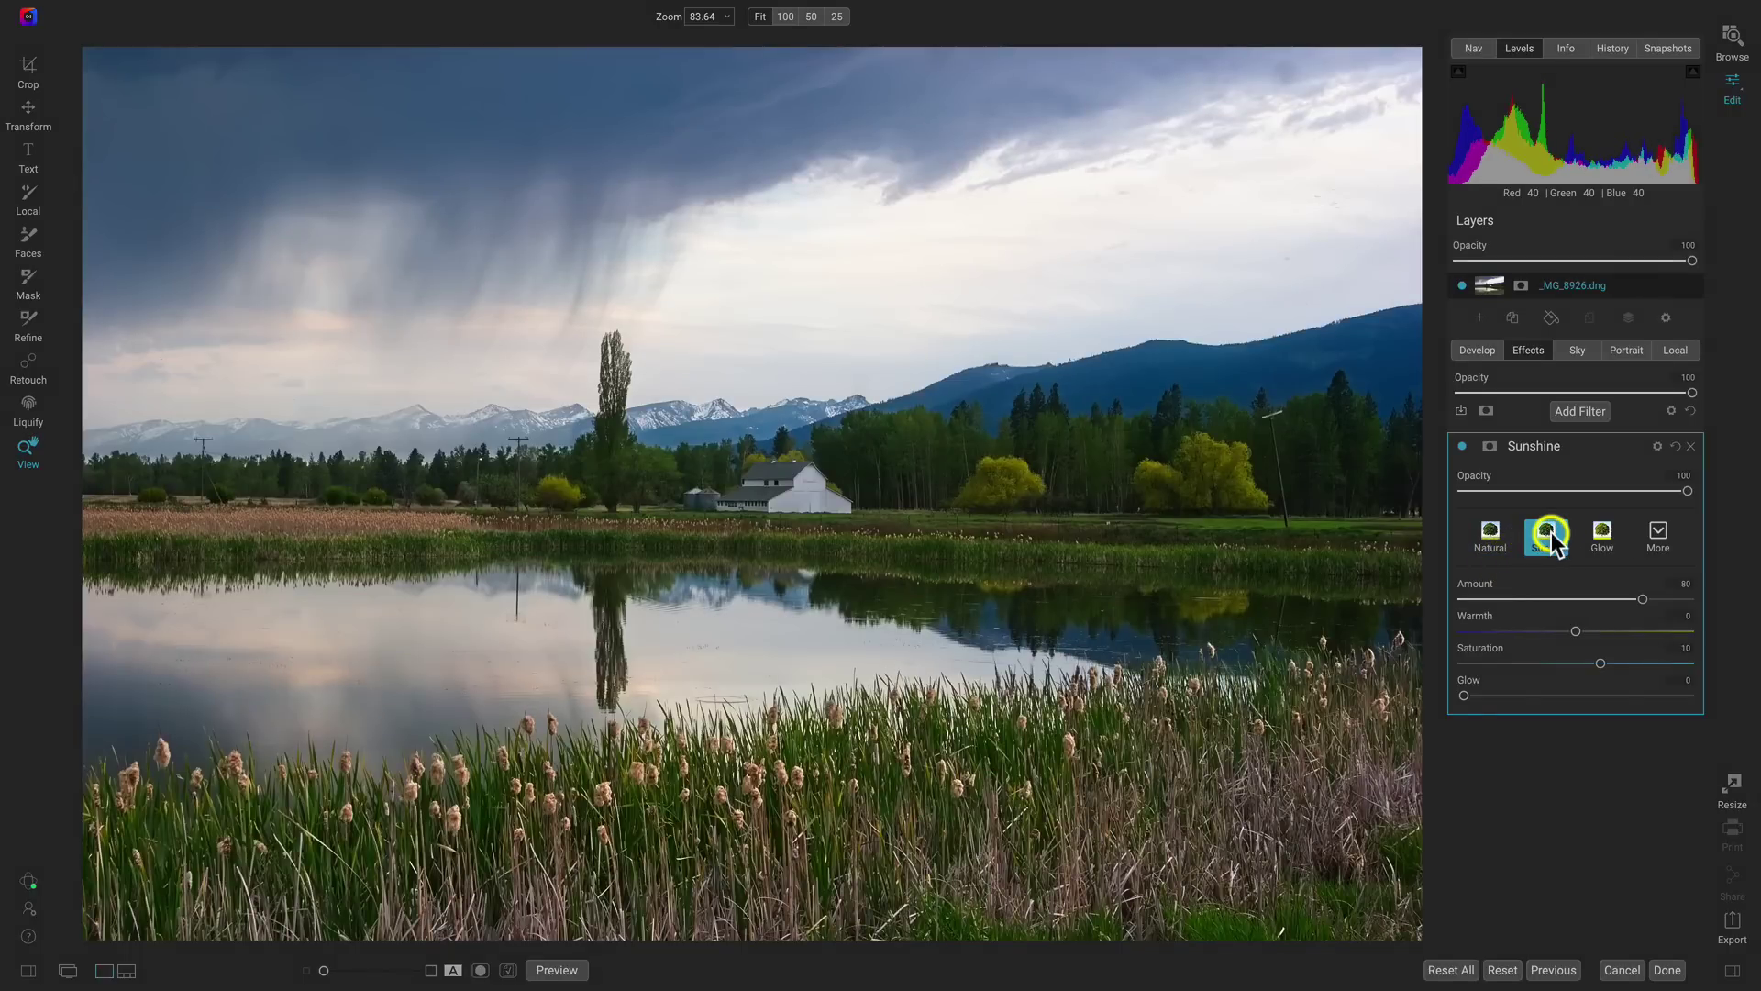
- Toggle the Sunshine filter off and on to compare, leaving it enabled
{"action": "left_click", "coordinate": [1462, 446]}
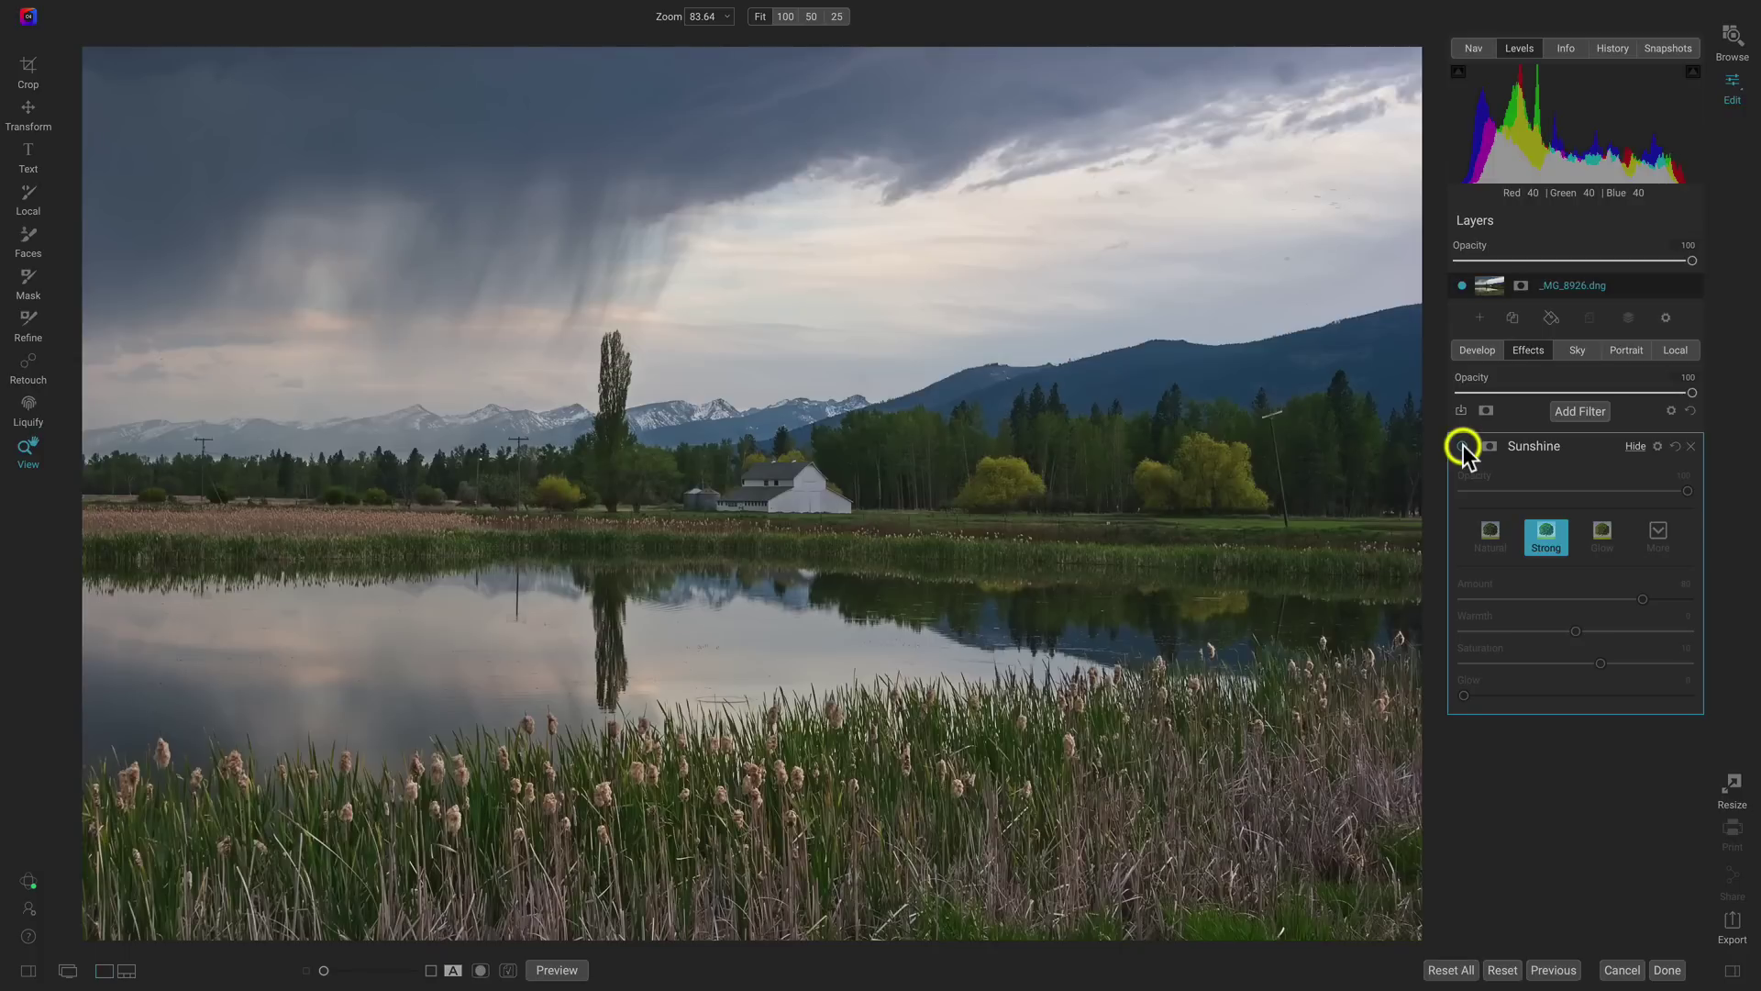
{"action": "left_click", "coordinate": [1462, 446]}
{"action": "left_click", "coordinate": [1462, 446]}
{"action": "left_click", "coordinate": [1462, 446]}
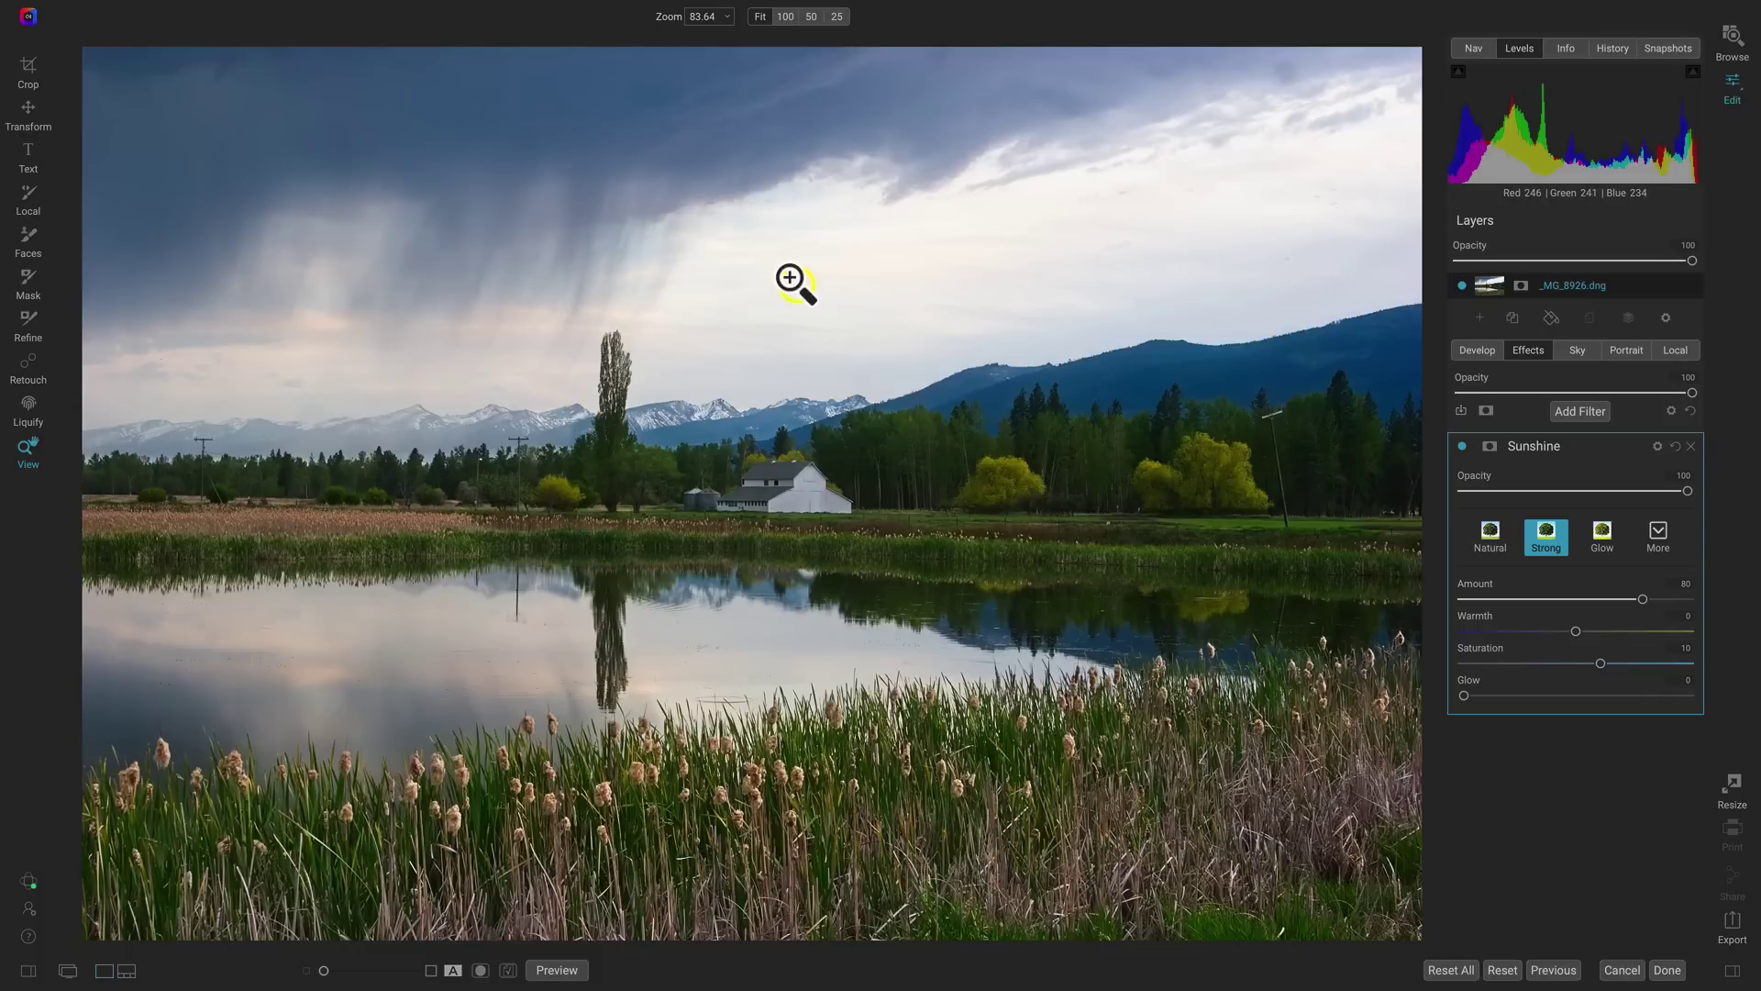
- Set the Sunshine filter's blending Highlights protection to 64 and compare the filter off and on
{"action": "left_click", "coordinate": [1658, 447]}
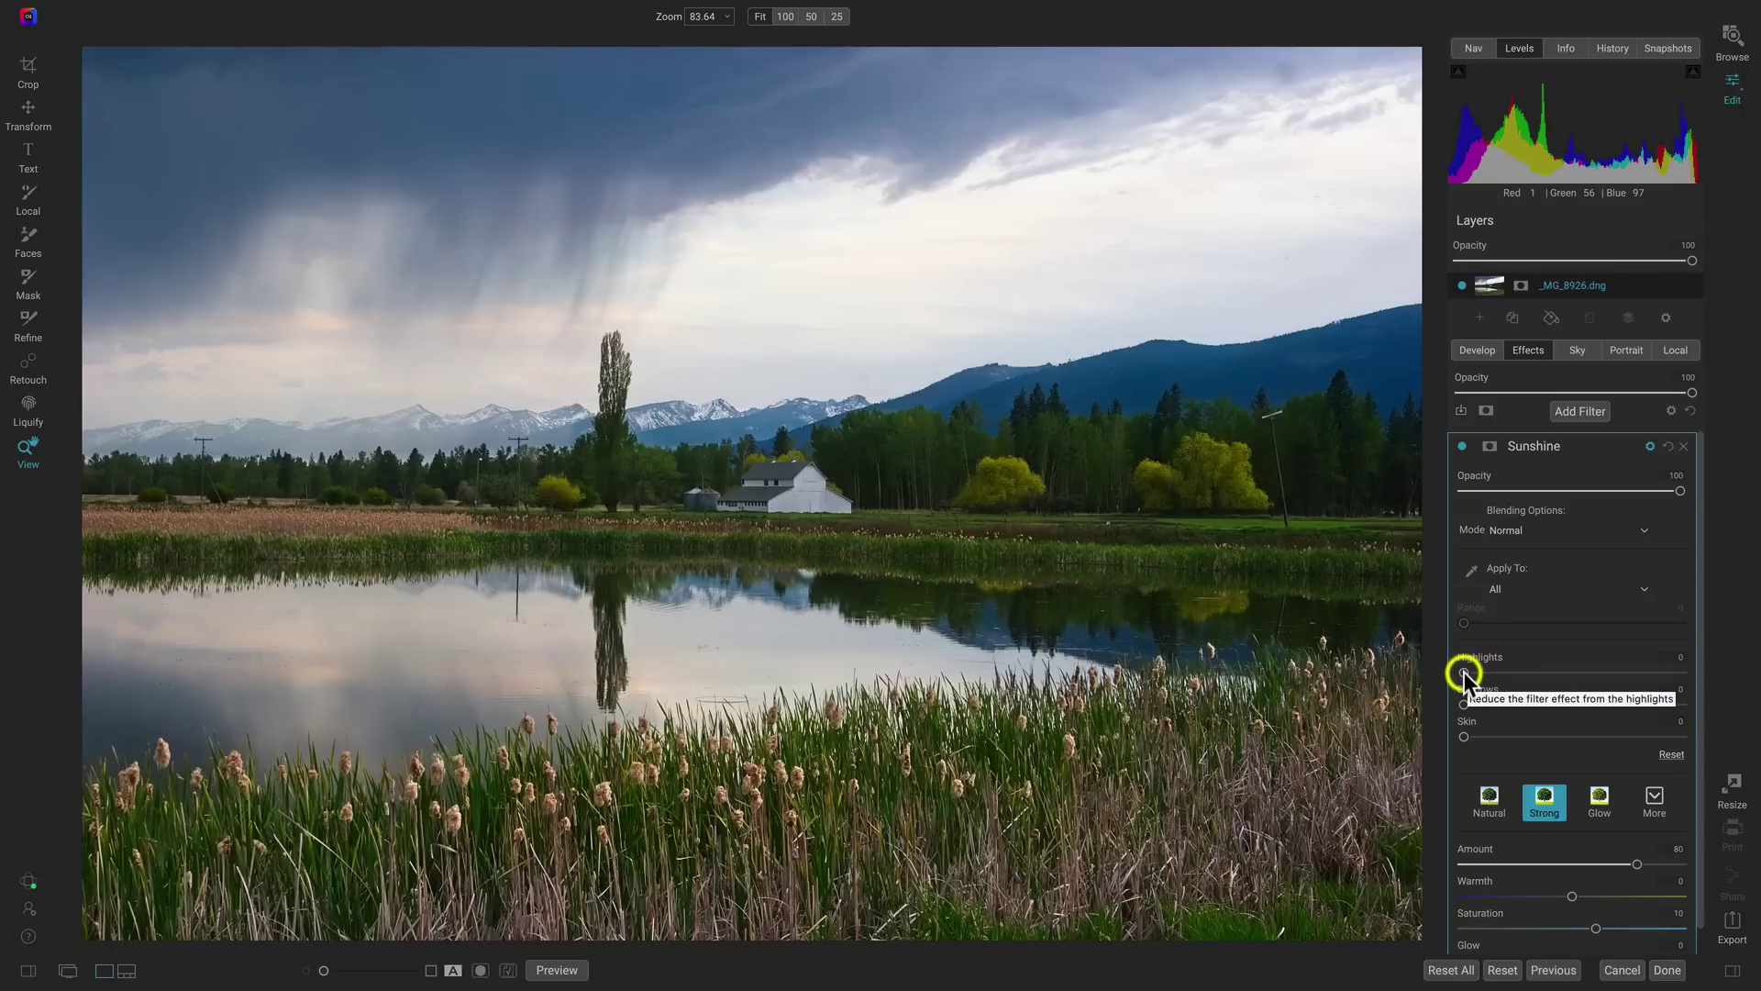
{"action": "left_click_drag", "start_coordinate": [1464, 674], "coordinate": [1717, 652]}
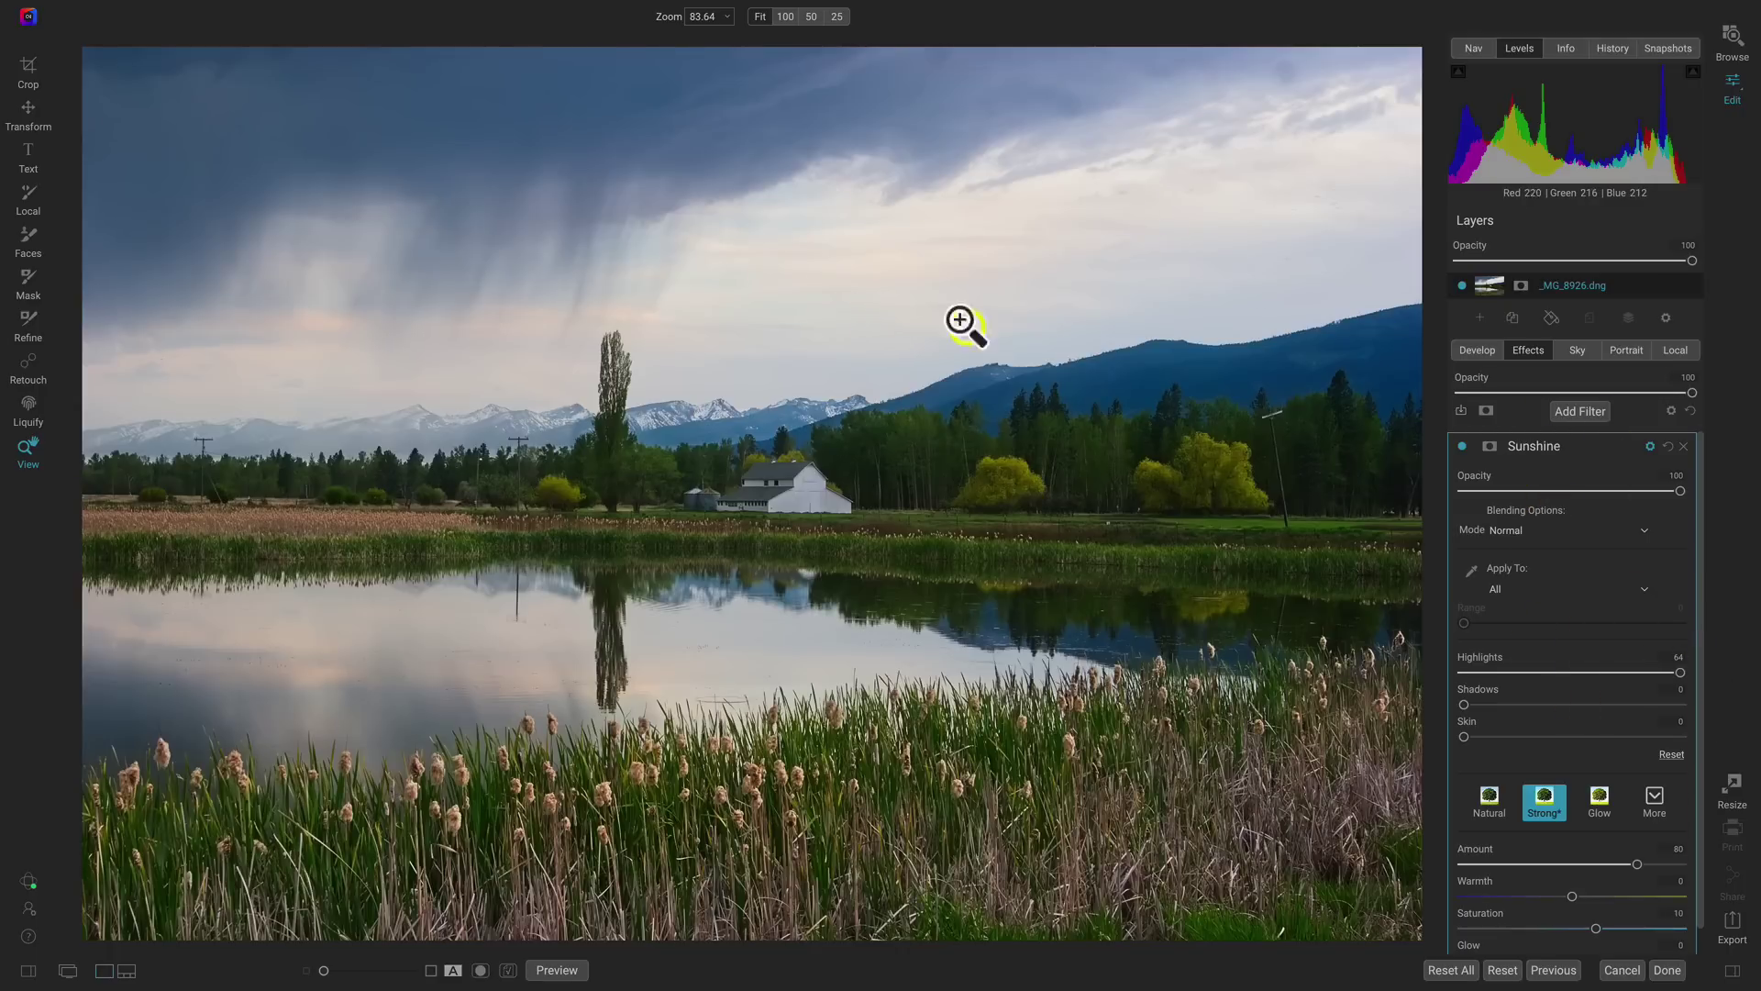
{"action": "left_click", "coordinate": [1461, 446]}
{"action": "left_click", "coordinate": [1460, 445]}
{"action": "left_click", "coordinate": [1461, 446]}
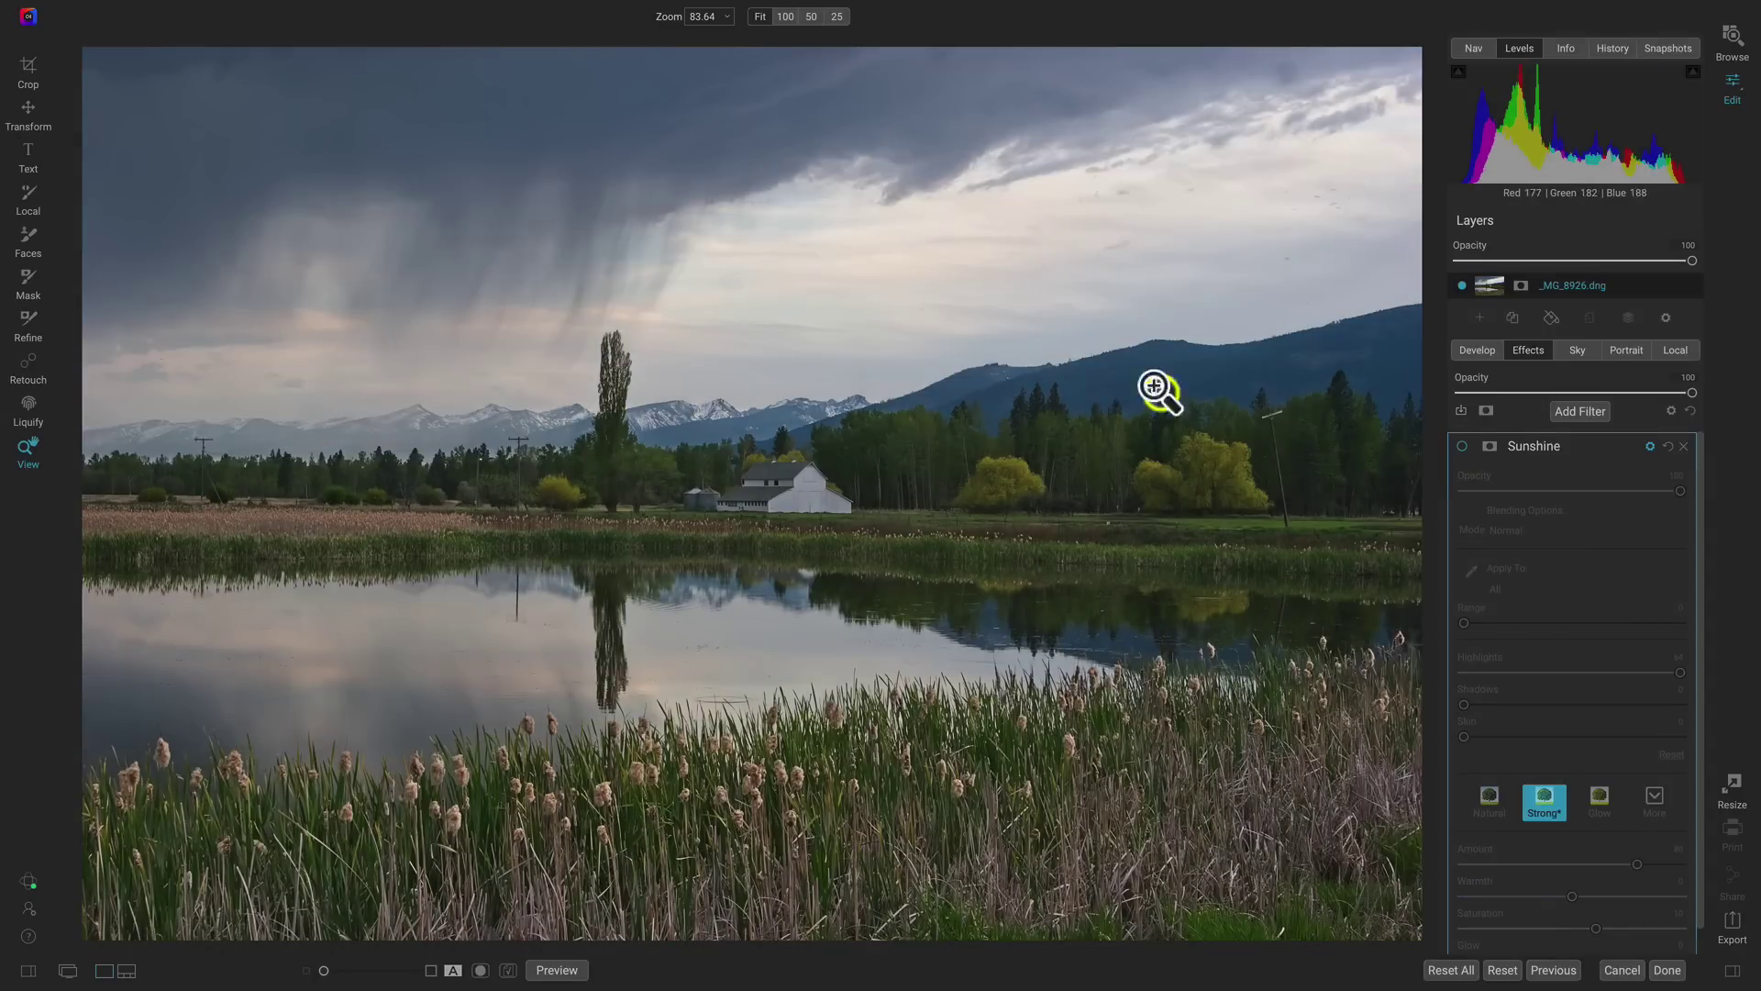
{"action": "left_click", "coordinate": [1461, 446]}
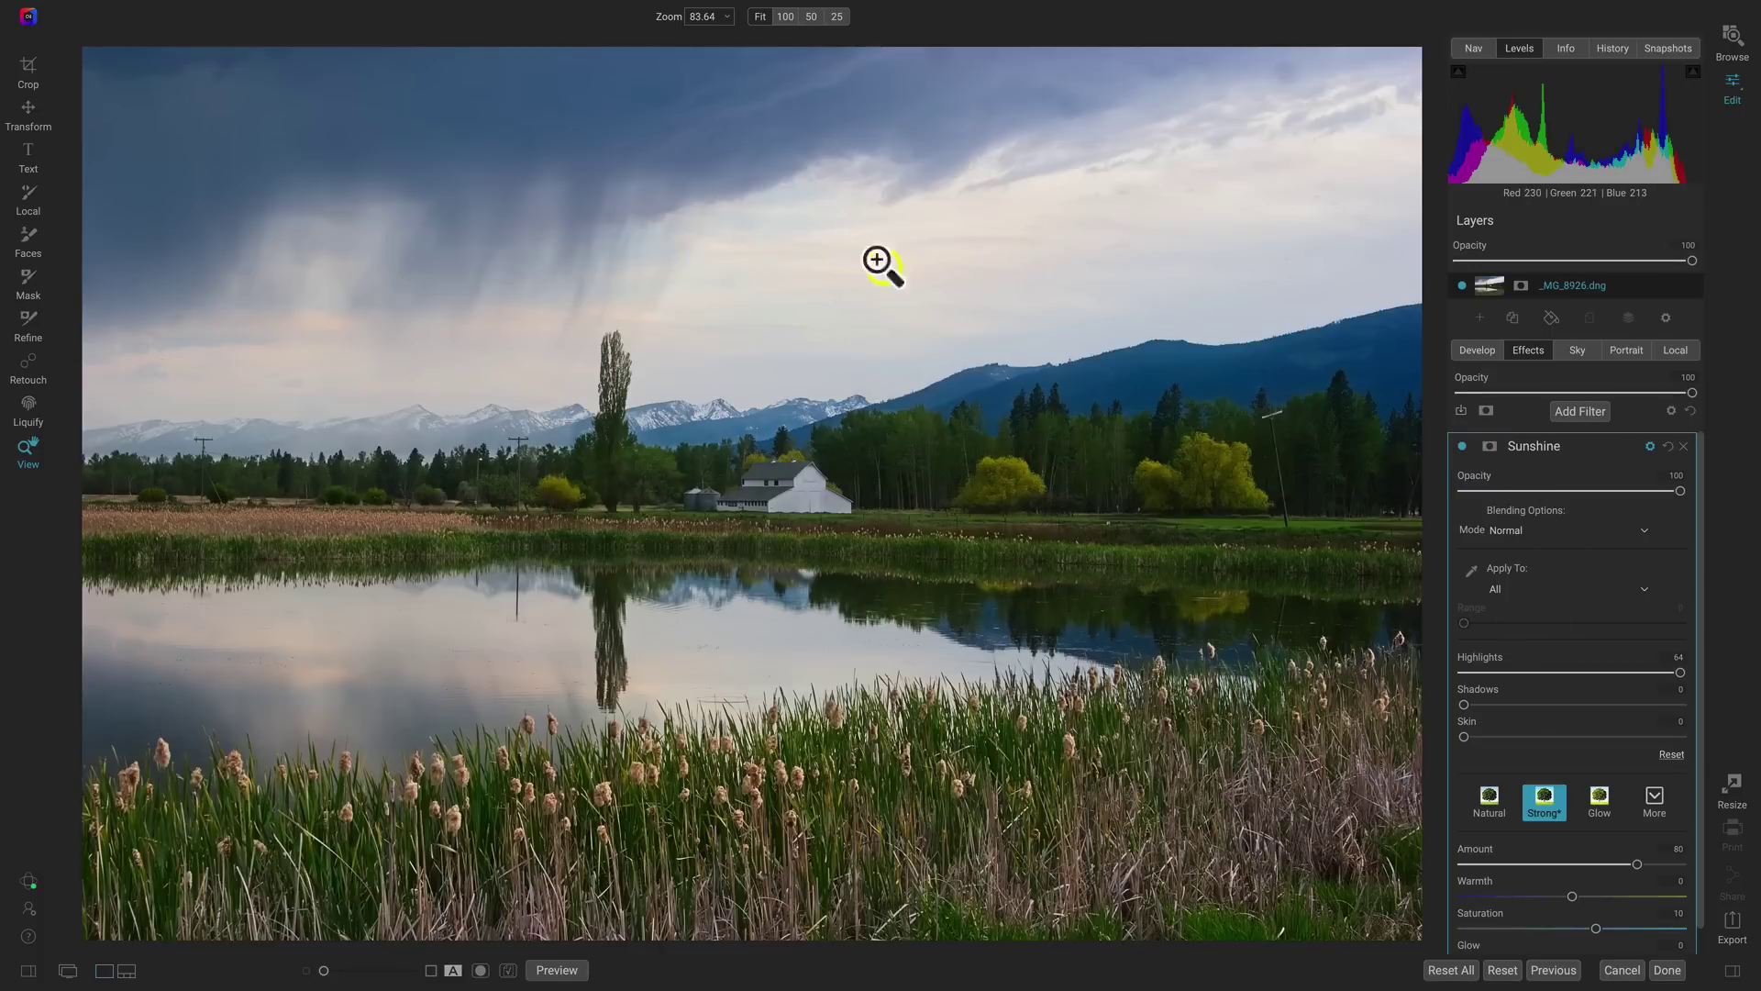
- Re-test the highlight protection strength, compare Sunshine off and on, then view the unedited original
{"action": "left_click_drag", "start_coordinate": [1681, 674], "coordinate": [1402, 679]}
{"action": "left_click_drag", "start_coordinate": [1543, 675], "coordinate": [1749, 673]}
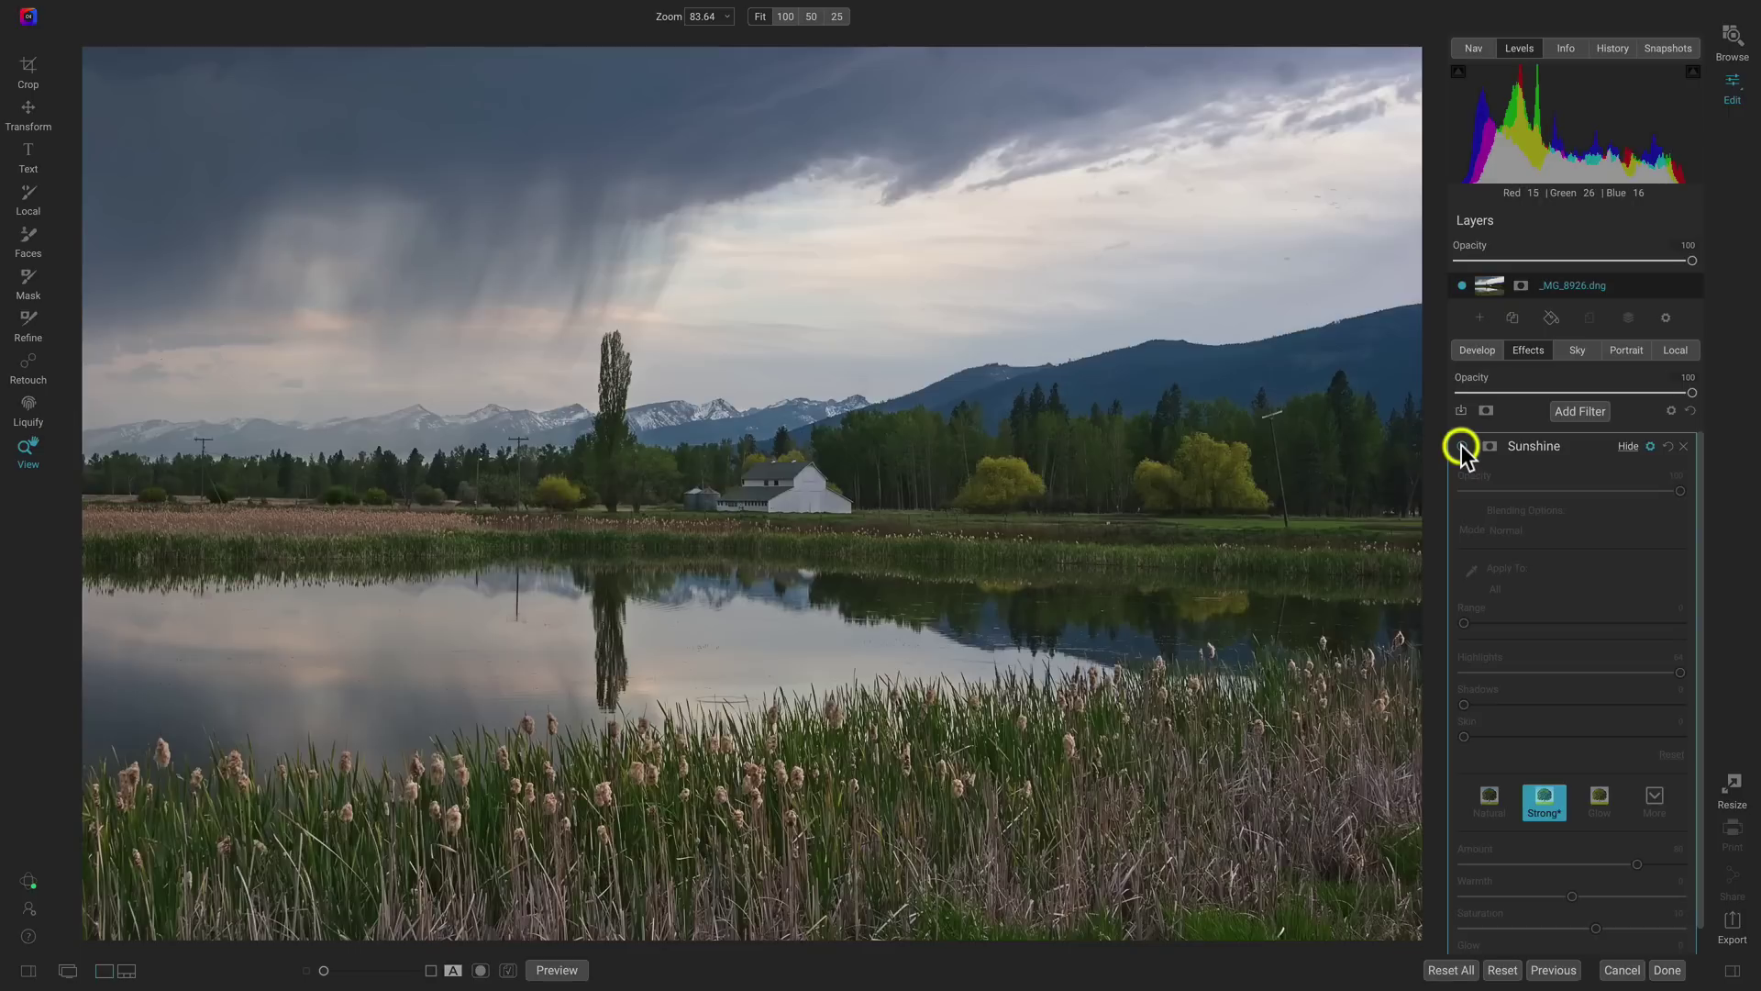
{"action": "left_click", "coordinate": [1462, 445]}
{"action": "left_click", "coordinate": [1462, 445]}
{"action": "left_click", "coordinate": [1462, 445]}
{"action": "left_click", "coordinate": [1462, 445]}
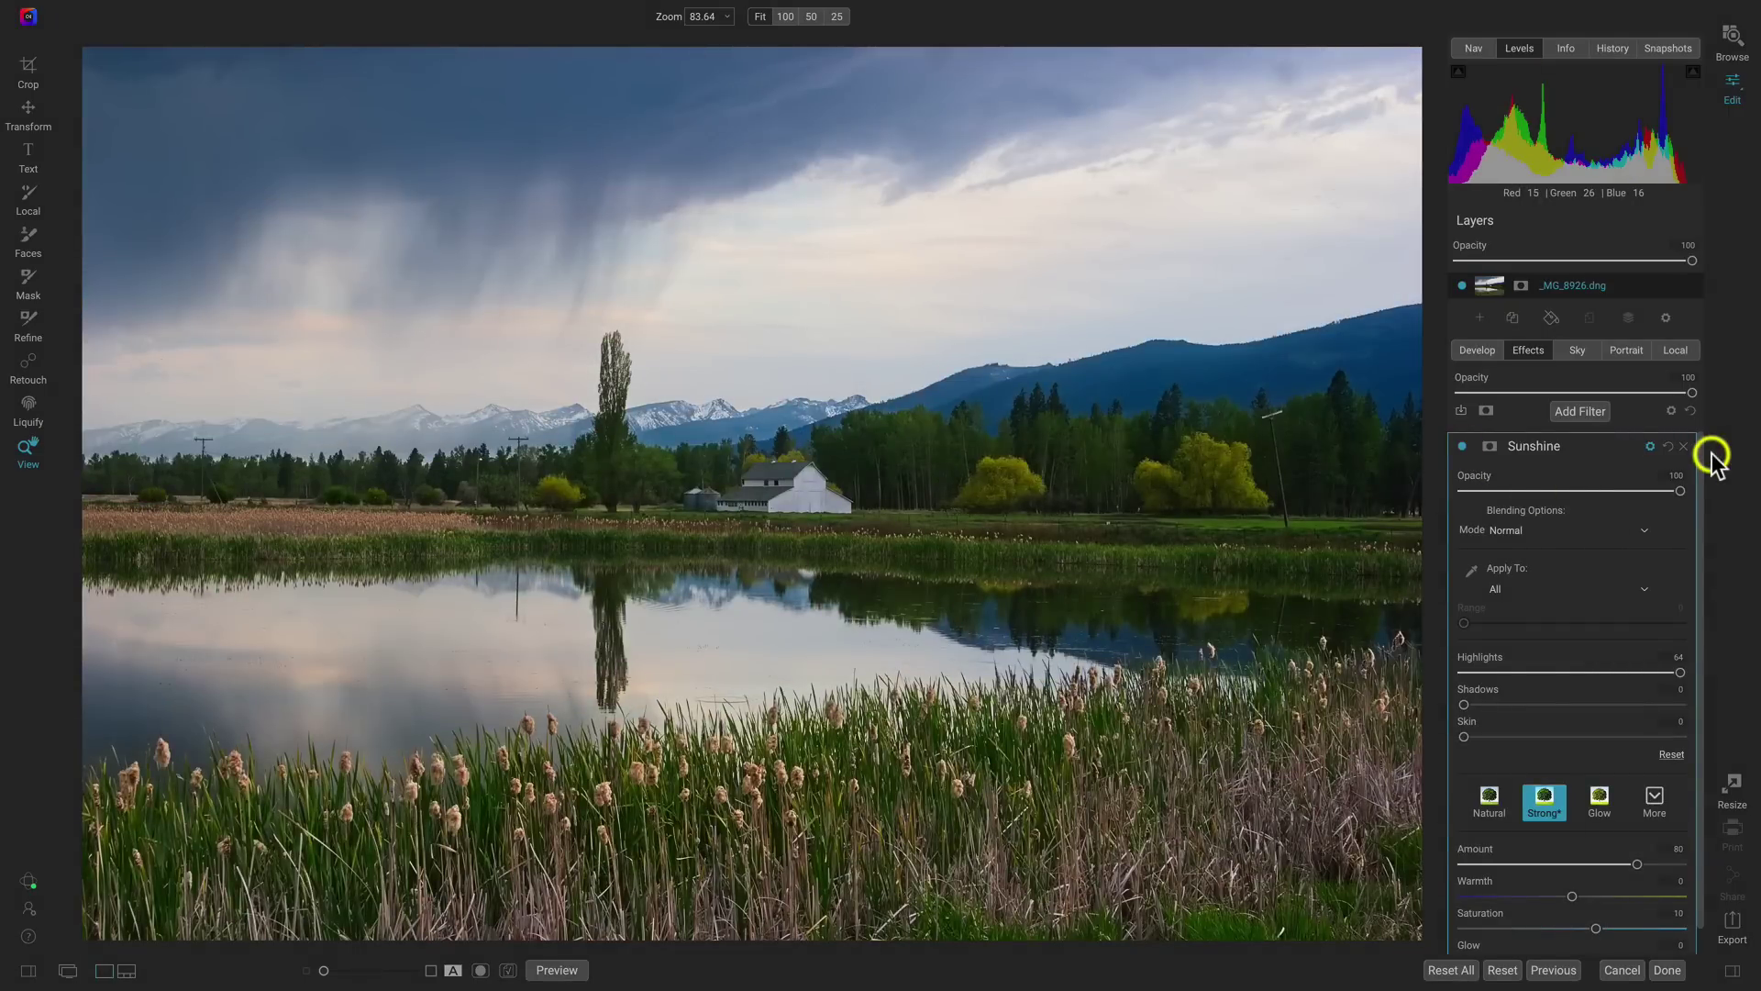
{"action": "key", "text": "ctrl+p"}
{"action": "key", "text": "ctrl+p"}
{"action": "key", "text": "ctrl+p"}
{"action": "key", "text": "ctrl+p"}
- Add a Color Enhancer filter and lower the Saturation of the Blue color range
{"action": "left_click", "coordinate": [1585, 411]}
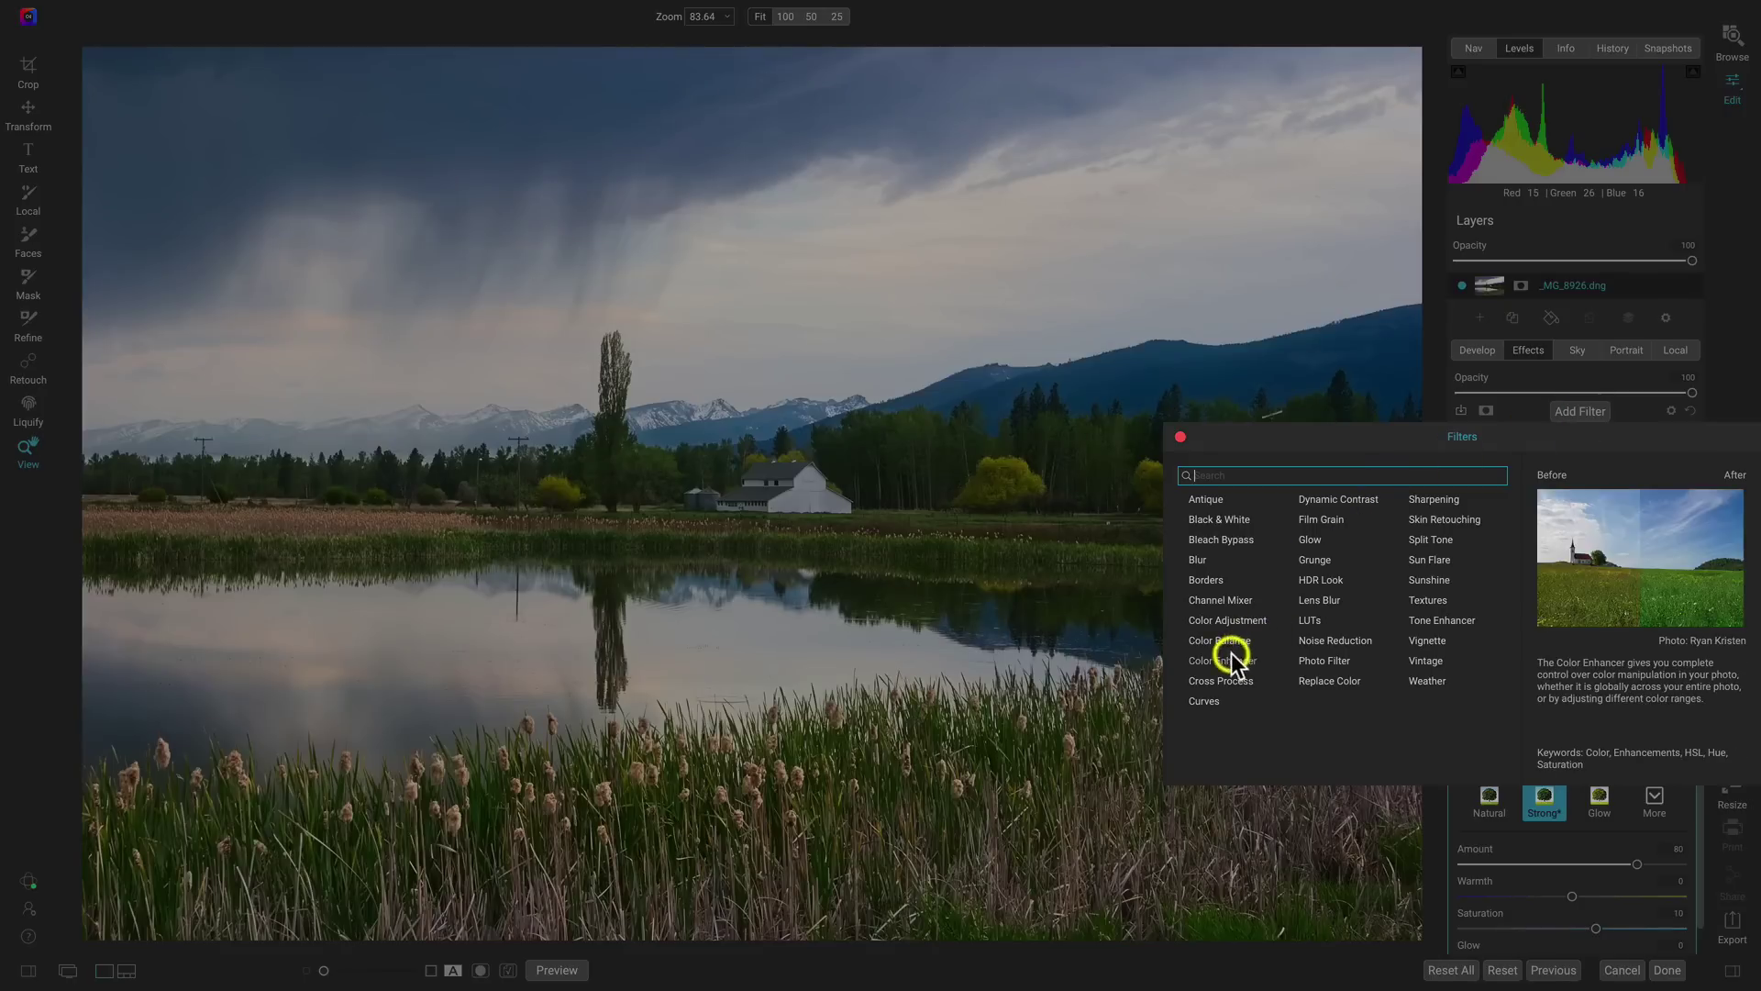
{"action": "left_click", "coordinate": [1222, 659]}
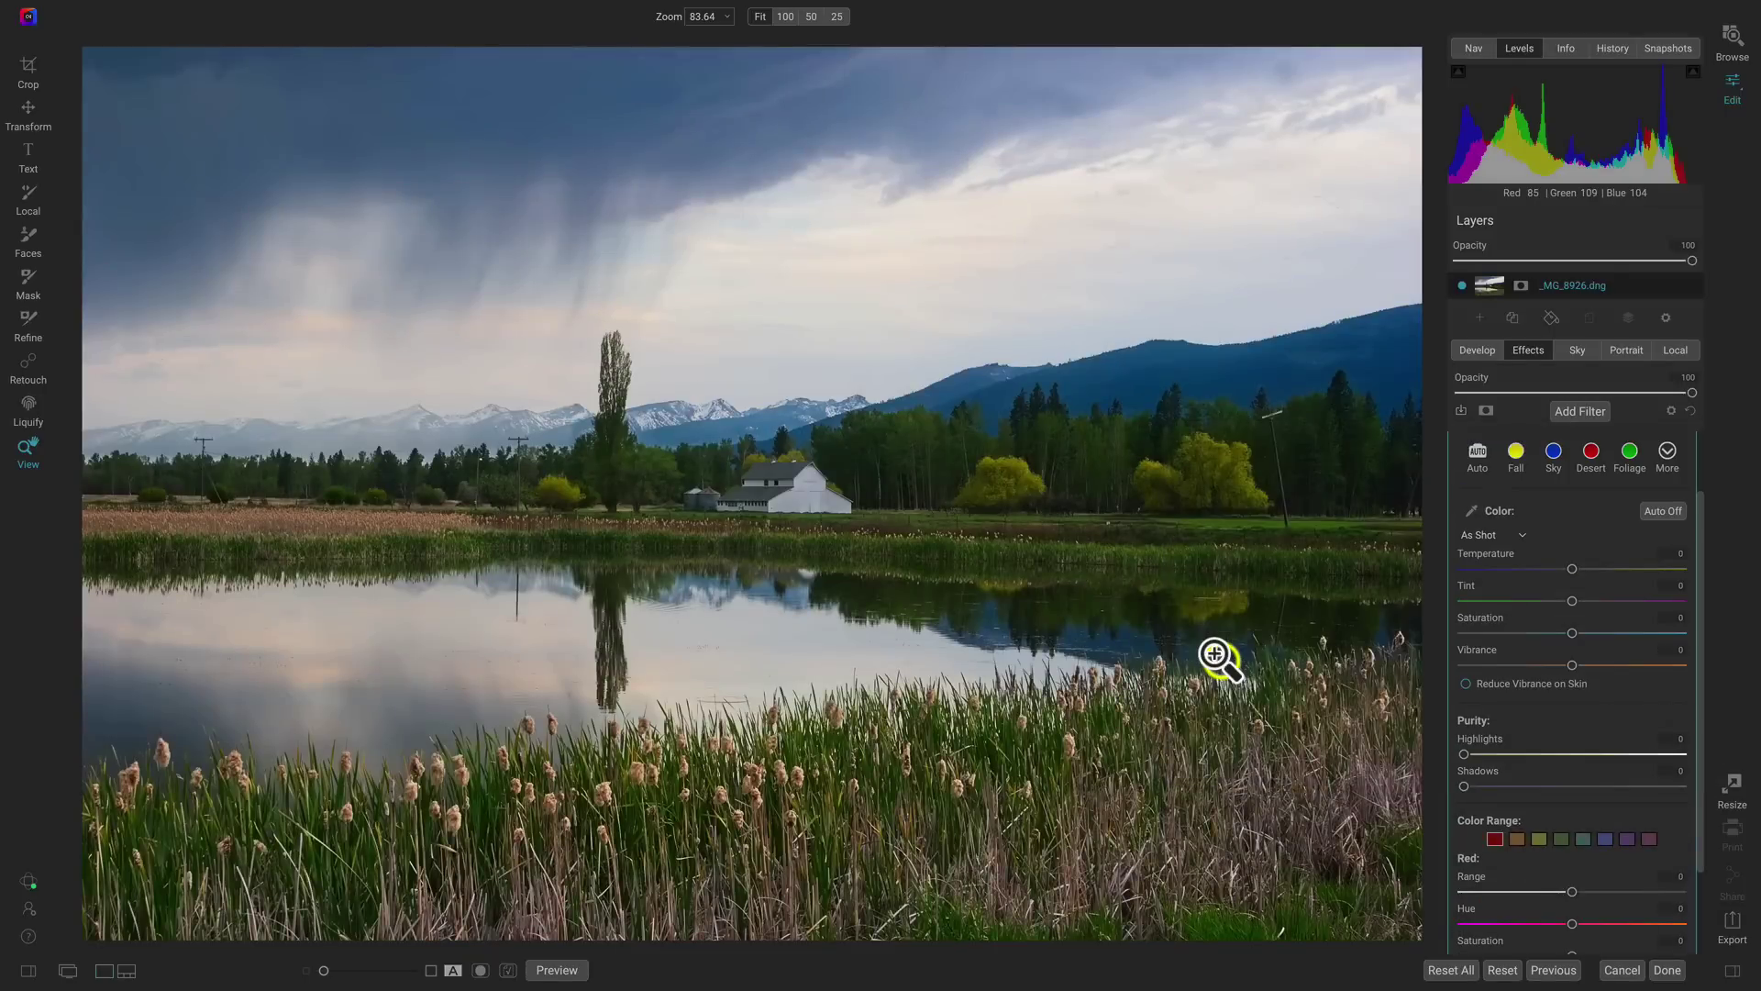
{"action": "scroll", "coordinate": [1573, 633], "scroll_direction": "down", "scroll_amount": 2}
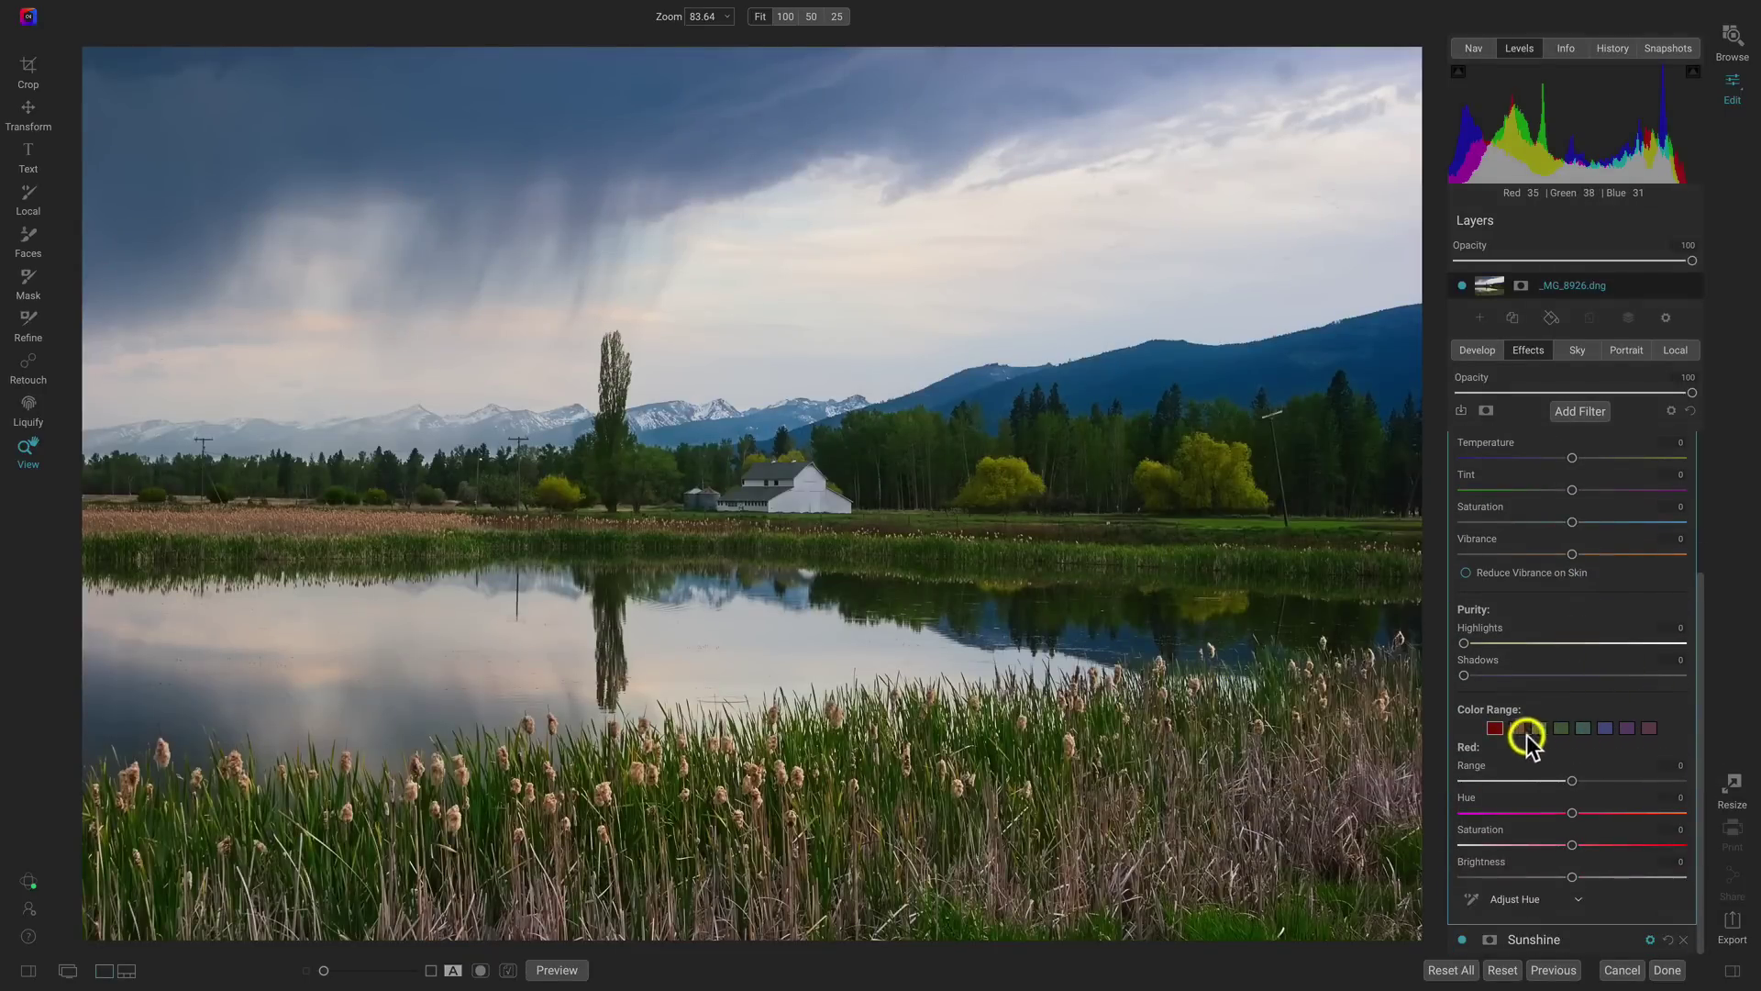
{"action": "left_click", "coordinate": [1607, 728]}
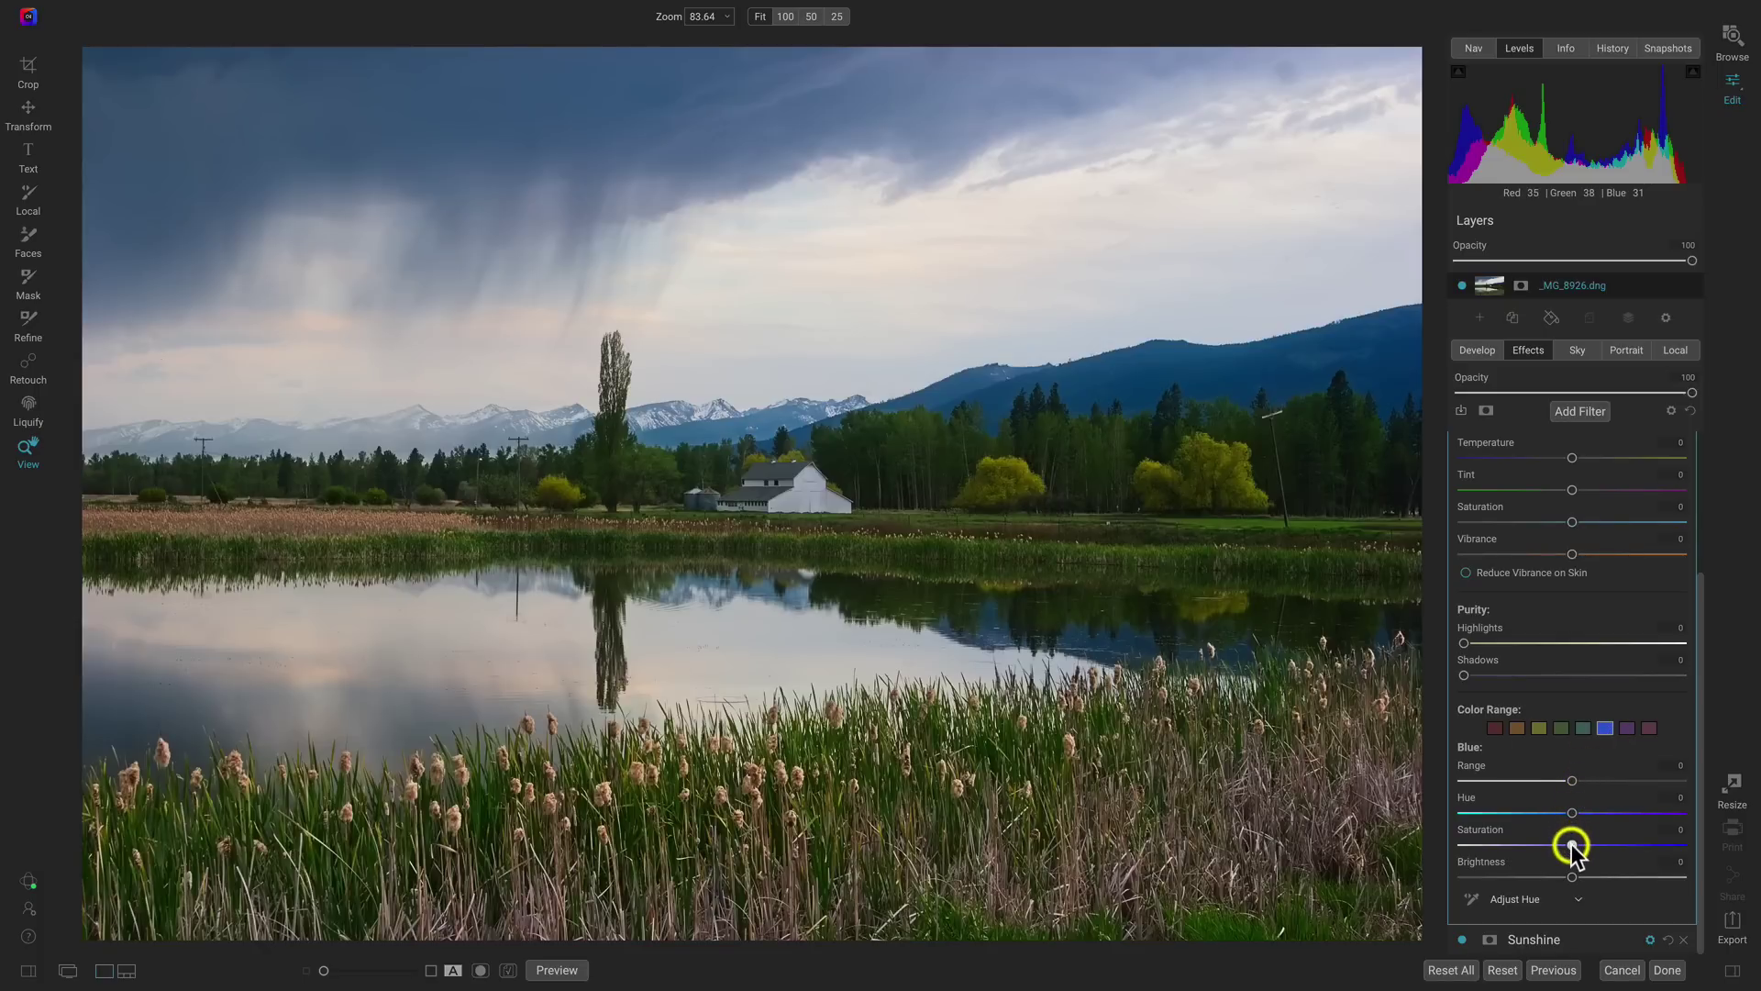
{"action": "left_click_drag", "start_coordinate": [1570, 844], "coordinate": [1508, 848]}
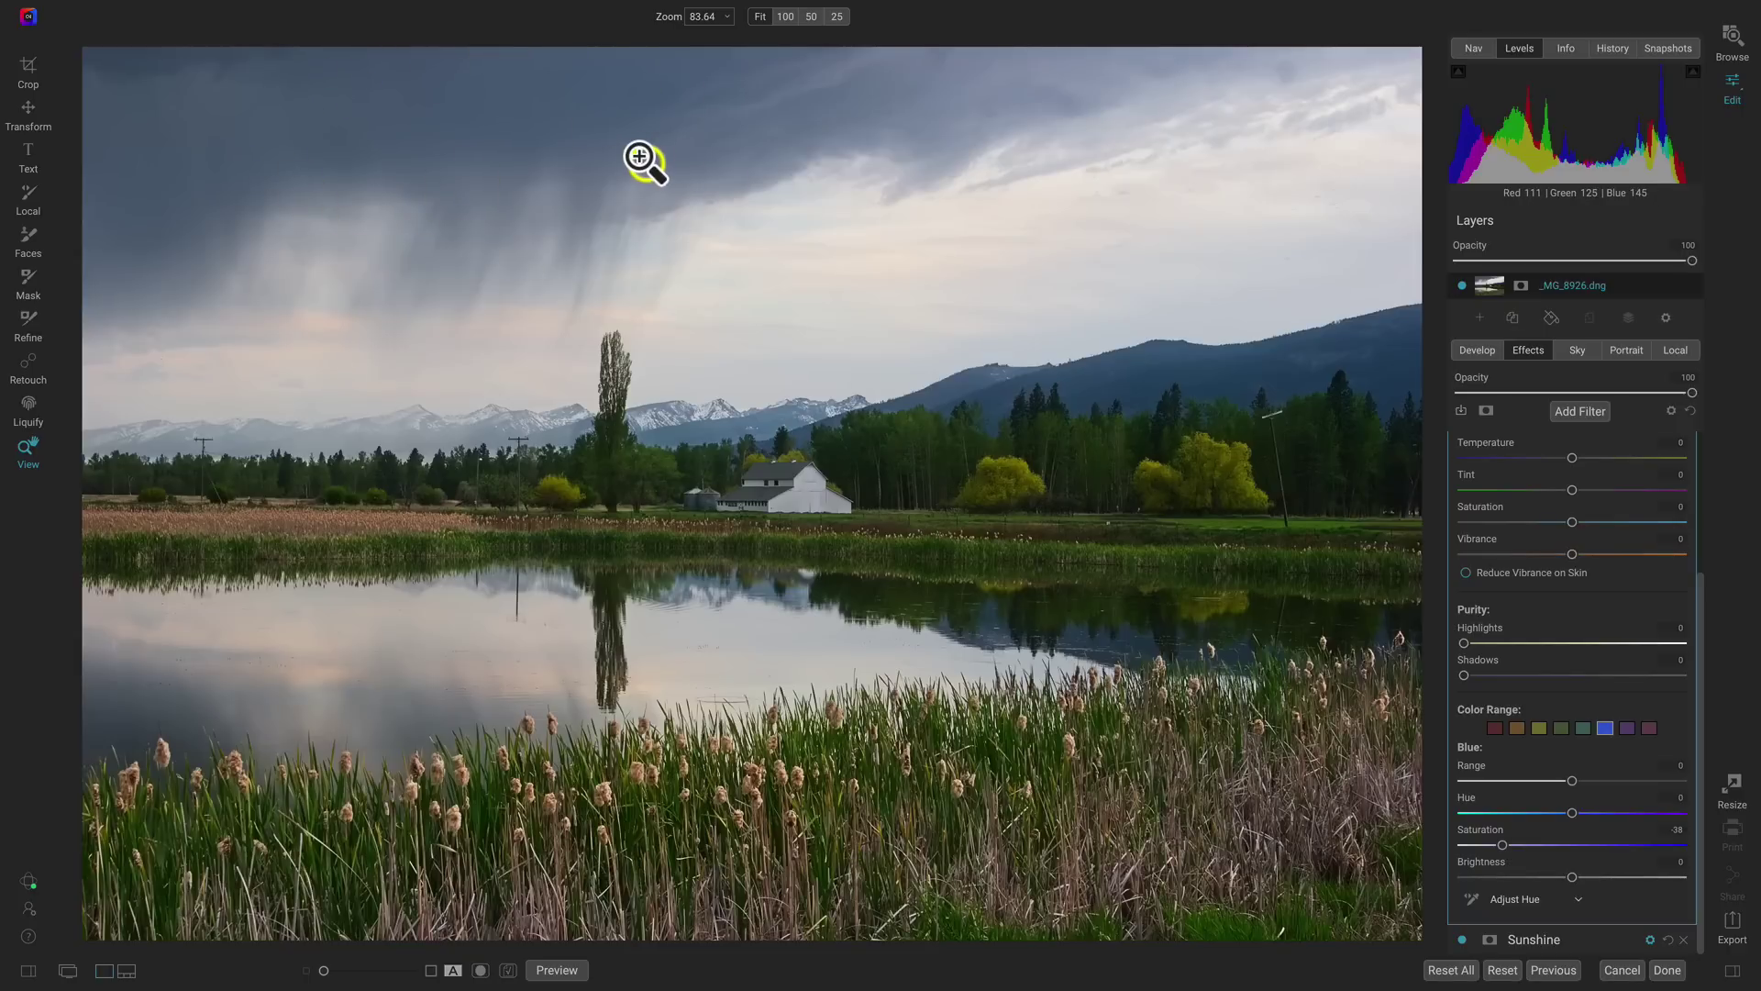
- Compare the Color Enhancer filter off and on, then against the unedited original
{"action": "scroll", "coordinate": [1564, 599], "scroll_direction": "up", "scroll_amount": 3}
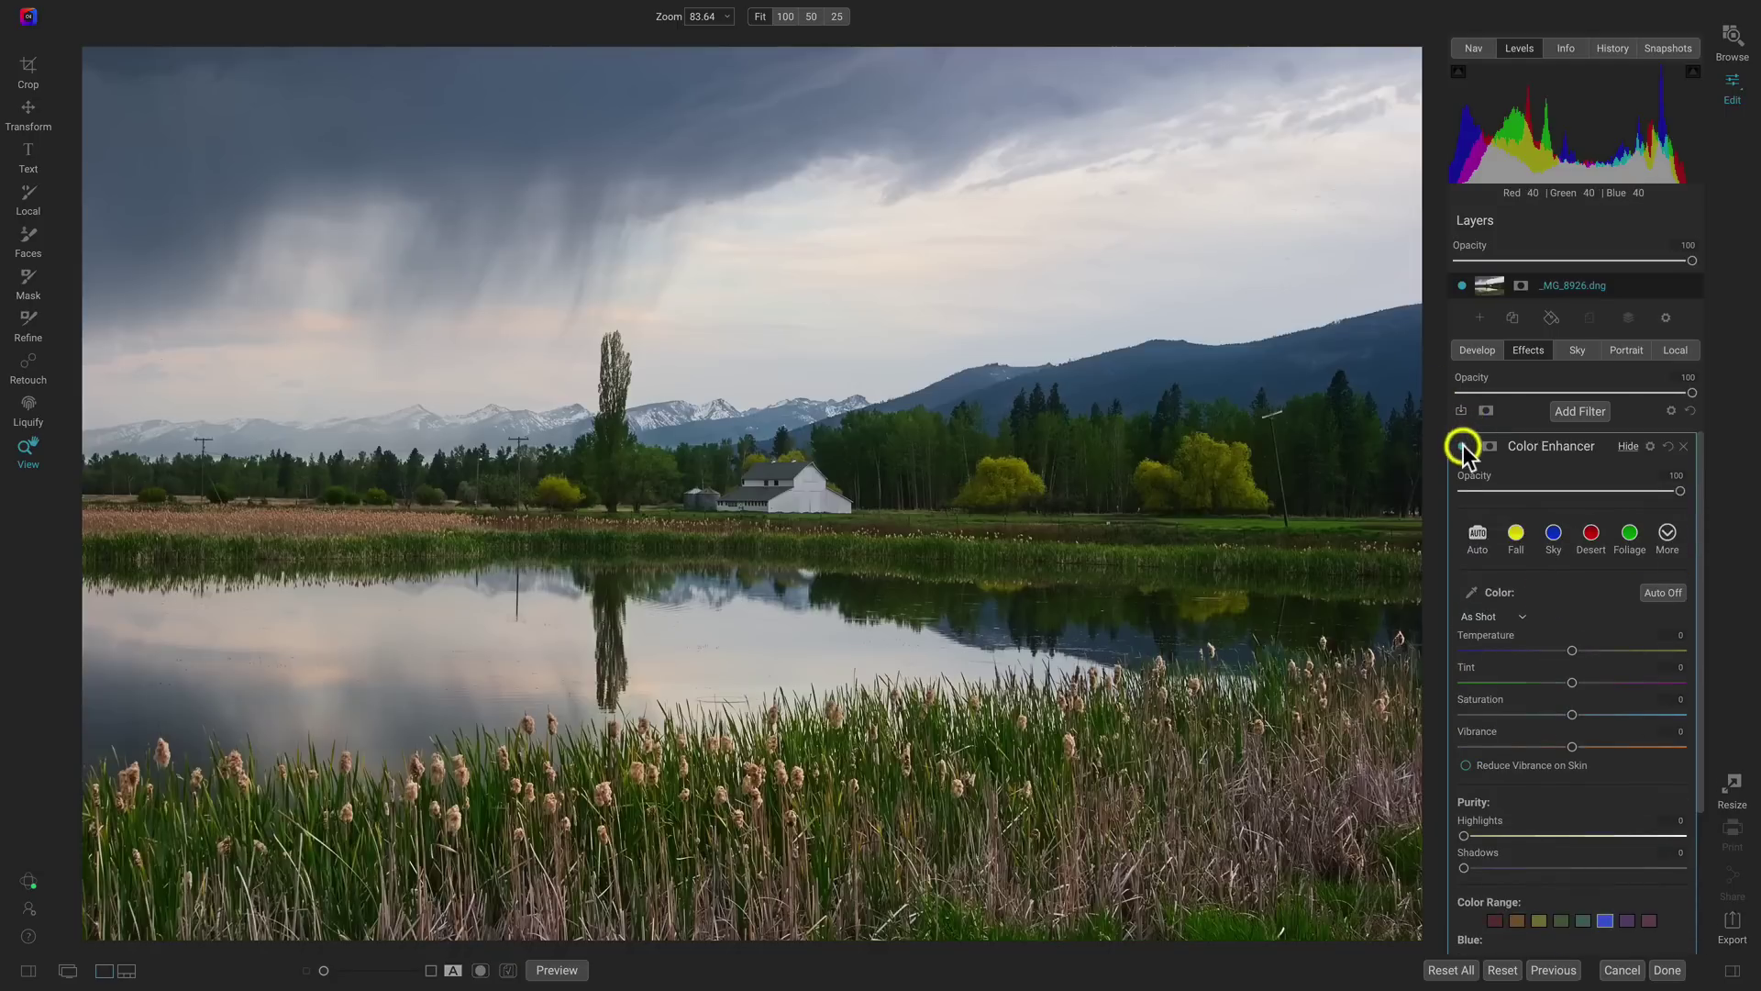
{"action": "left_click", "coordinate": [1462, 447]}
{"action": "left_click", "coordinate": [1463, 447]}
{"action": "key", "text": "backslash"}
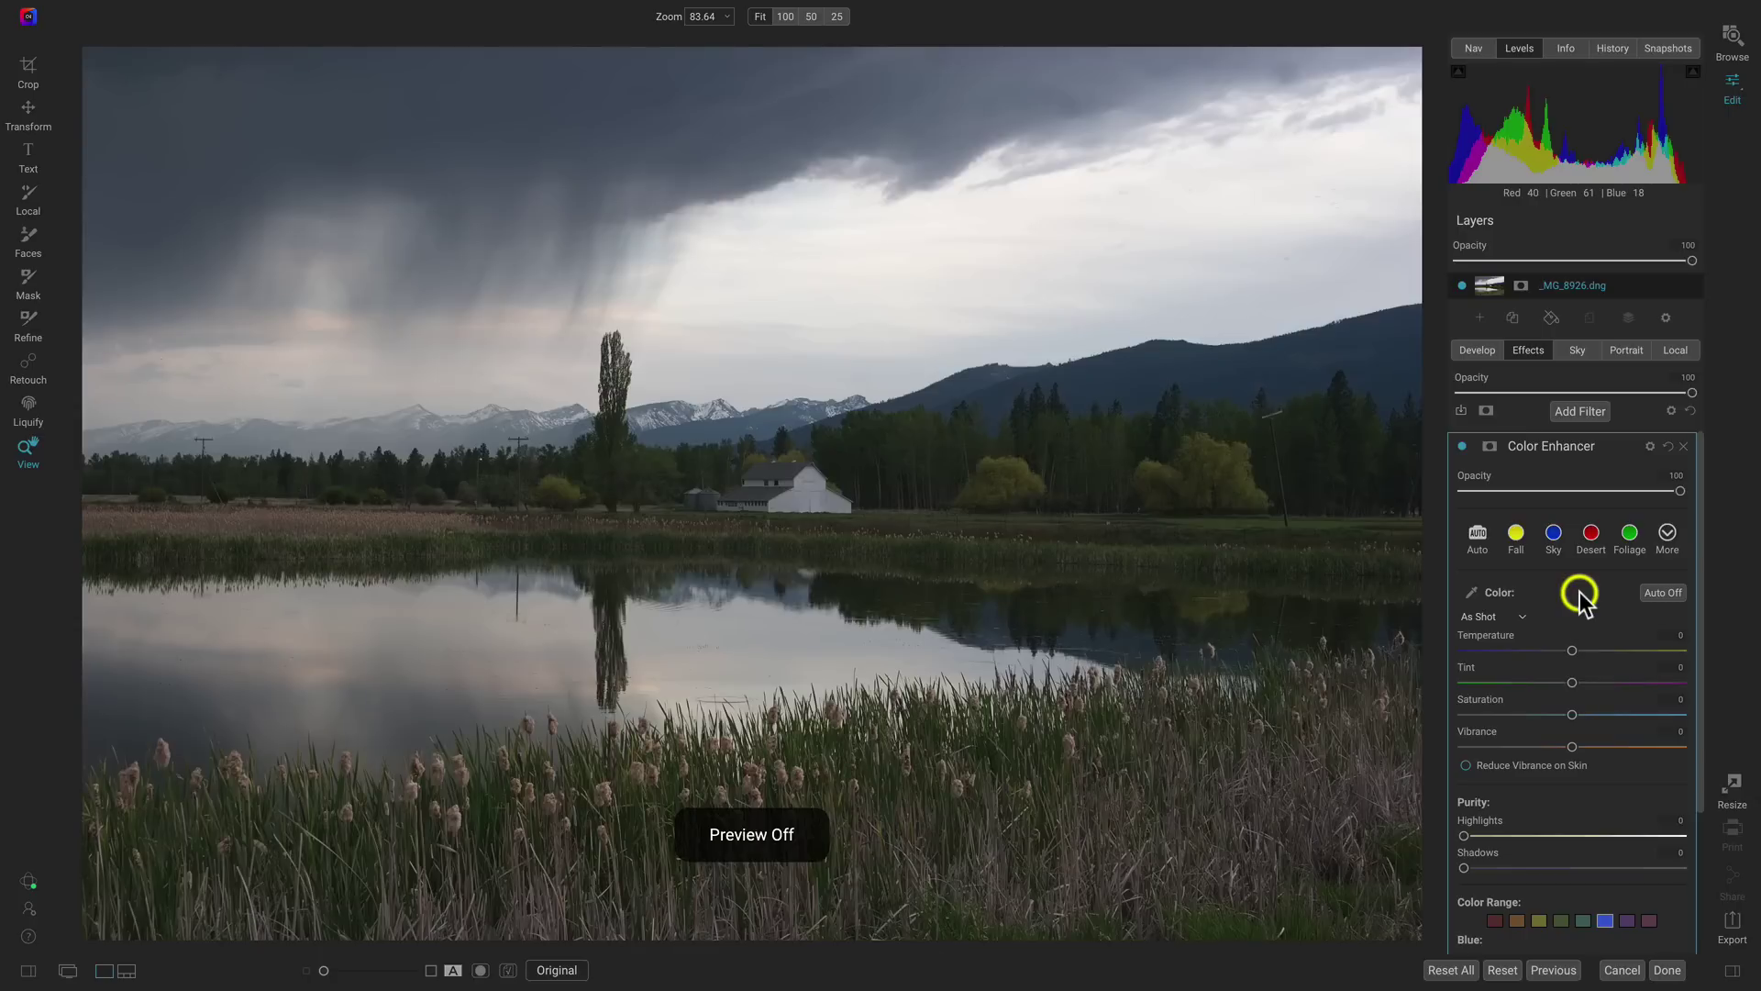
{"action": "key", "text": "backslash"}
{"action": "key", "text": "backslash"}
{"action": "key", "text": "backslash"}
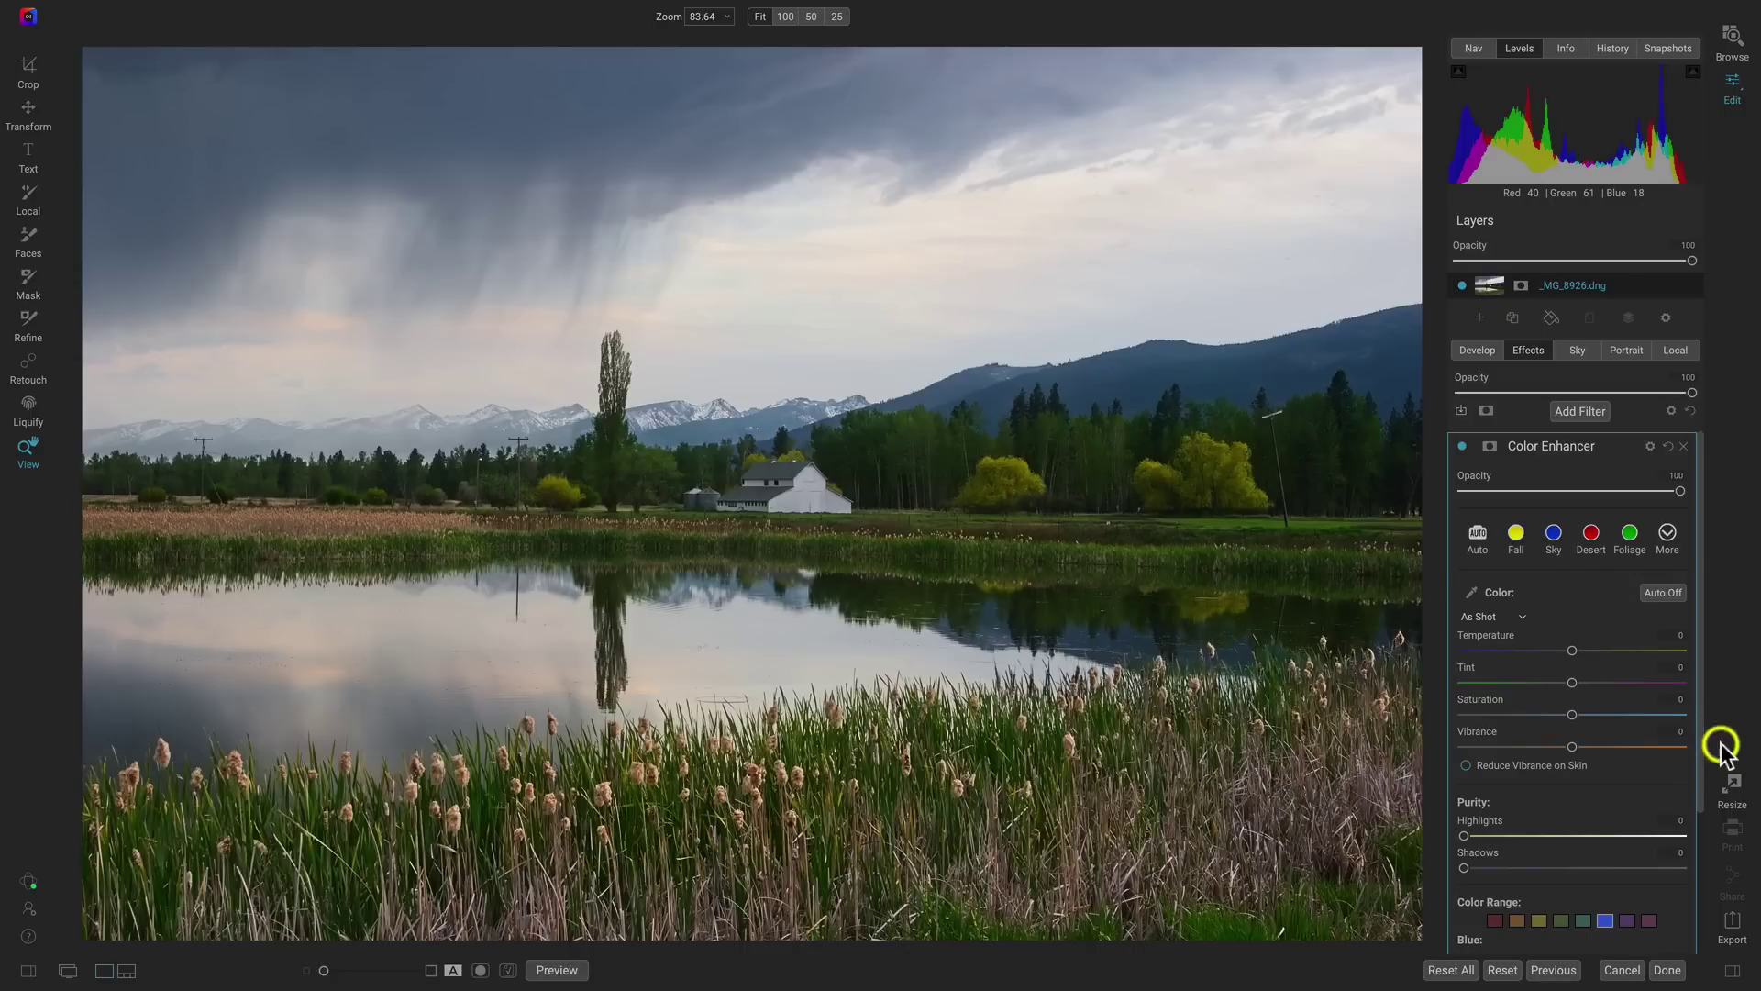
- In the Resize module, enlarge the photo by Percent to 200
{"action": "left_click", "coordinate": [1734, 787]}
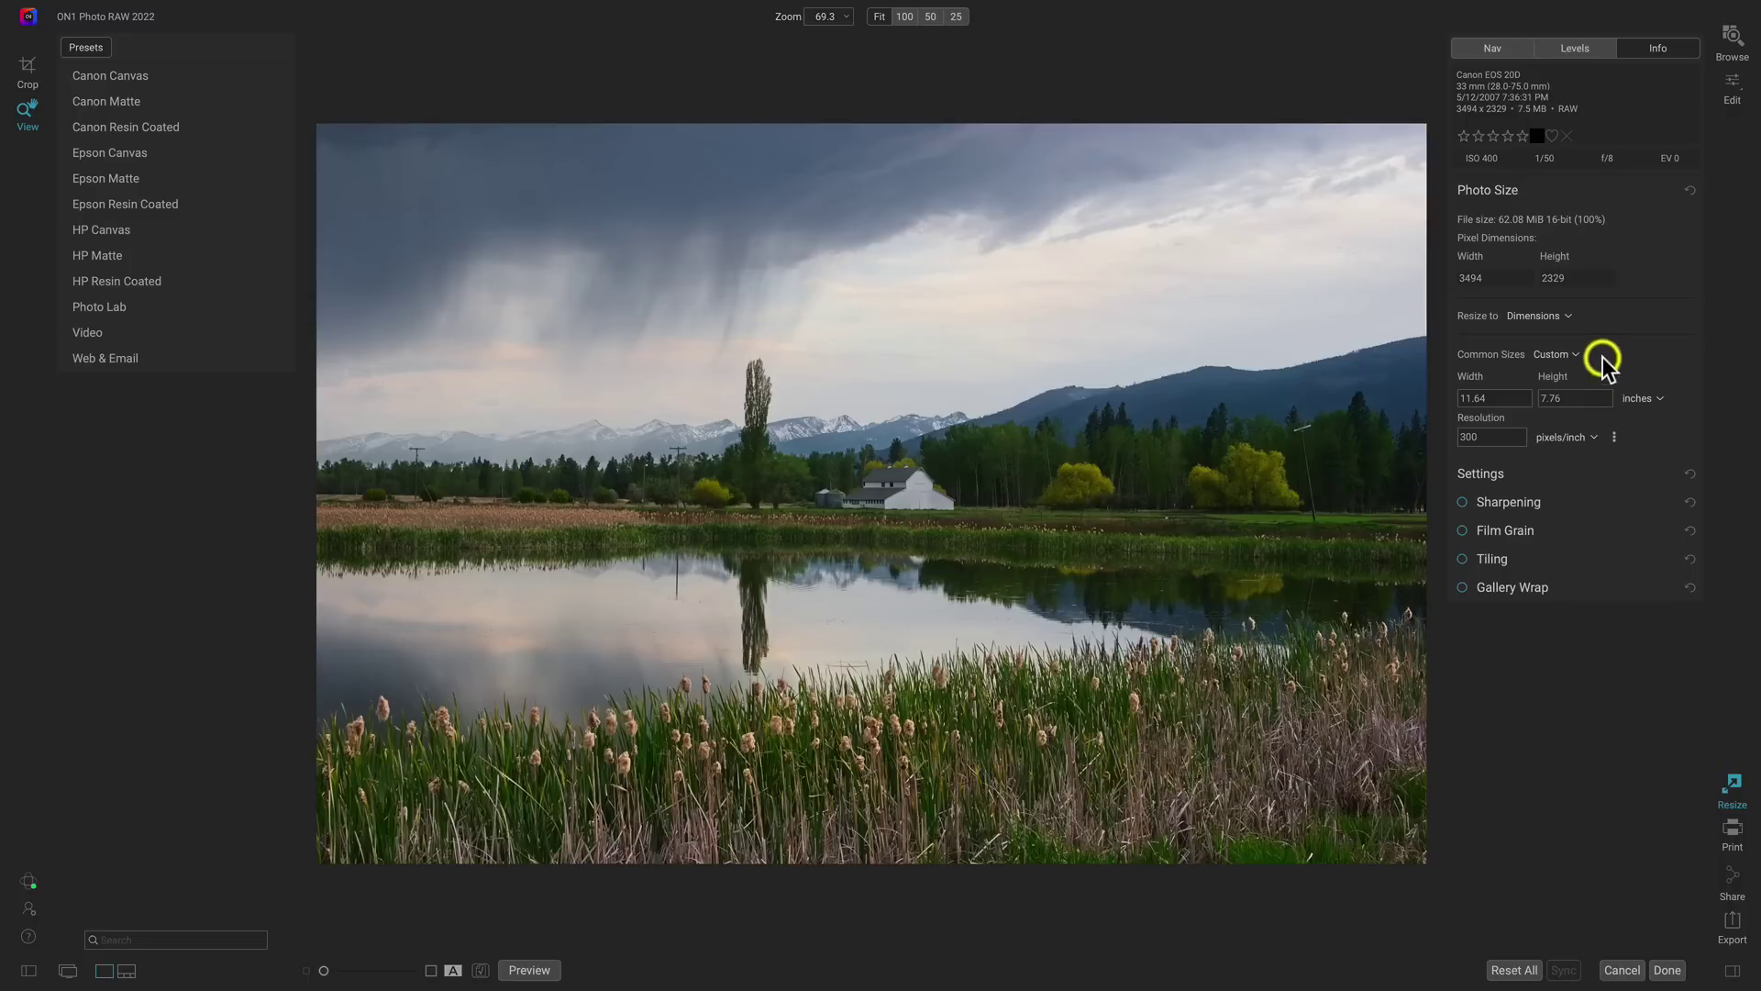
{"action": "left_click", "coordinate": [1564, 316]}
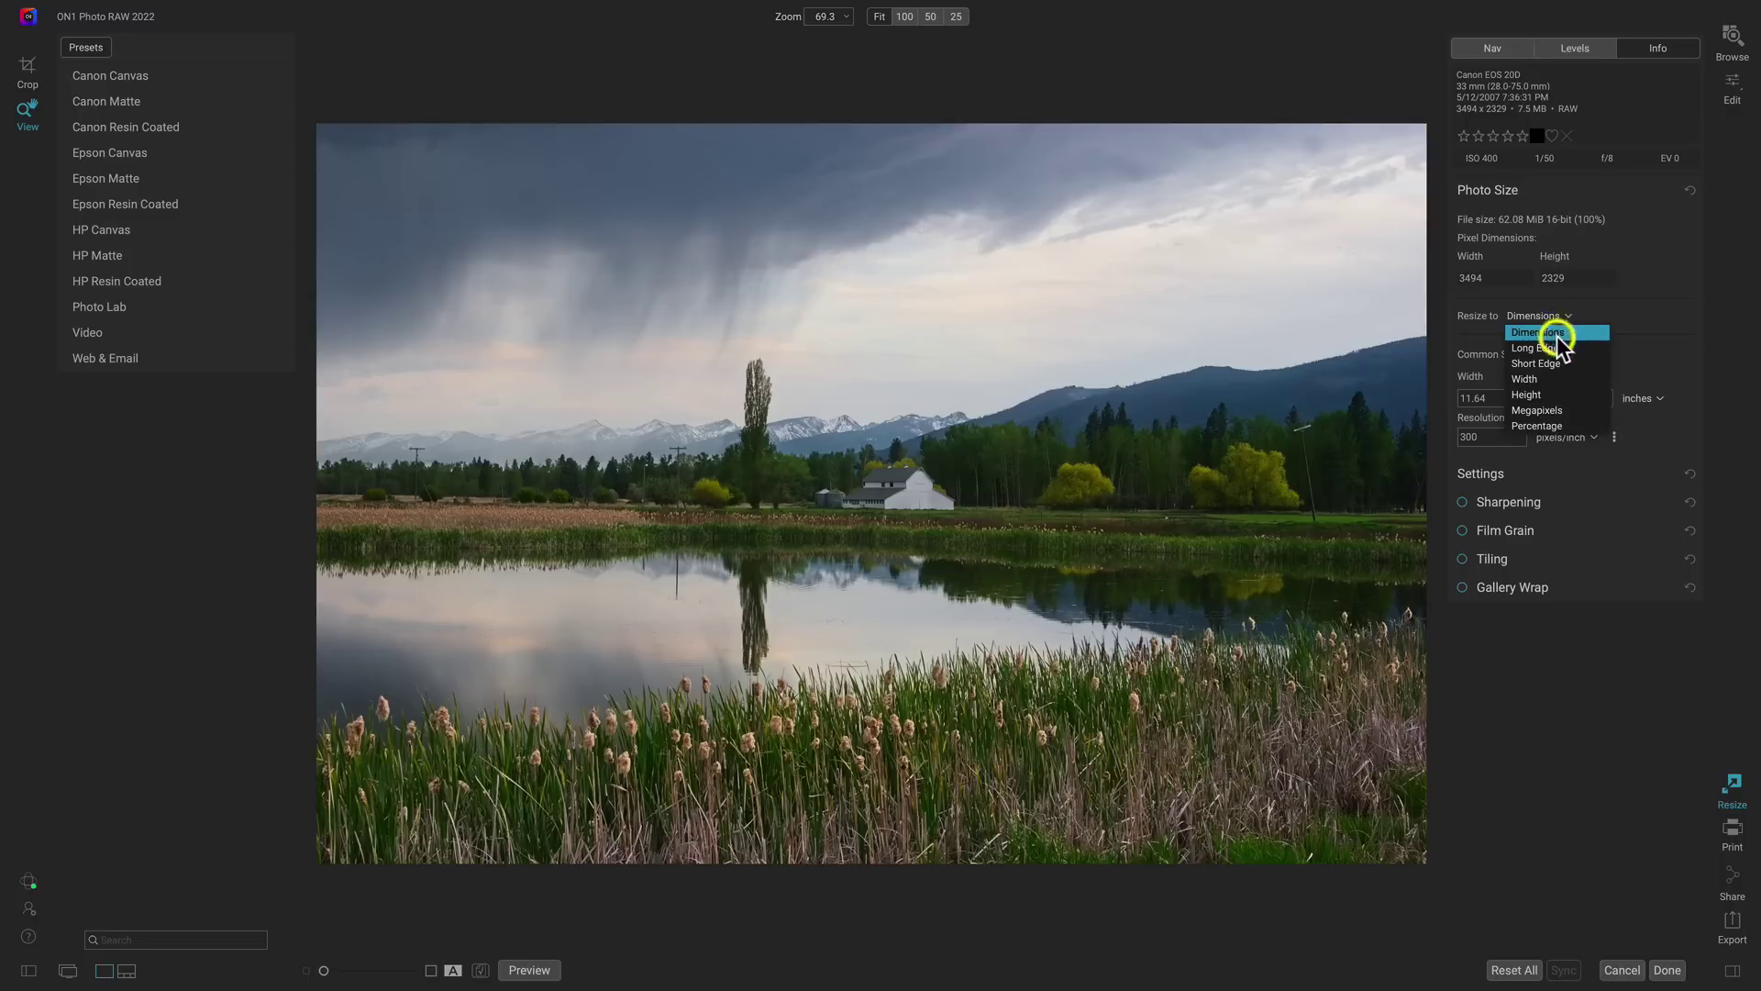
{"action": "left_click", "coordinate": [1535, 425]}
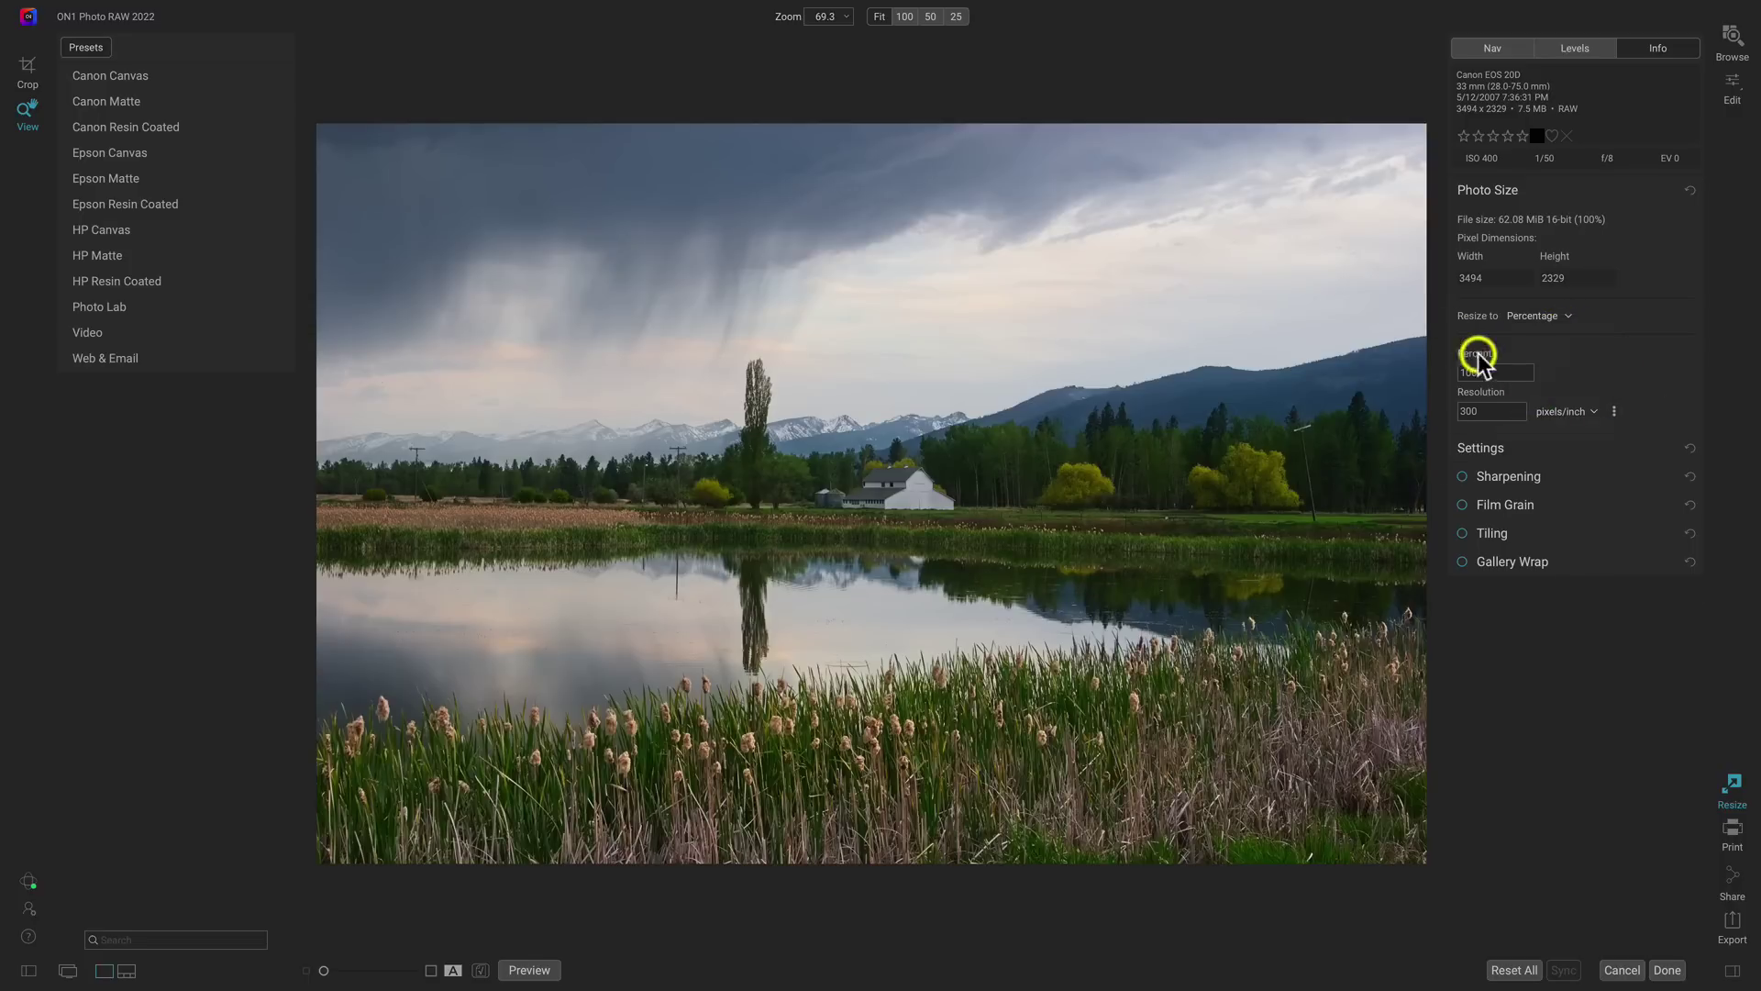
{"action": "left_click", "coordinate": [1496, 369]}
{"action": "type", "text": "200"}
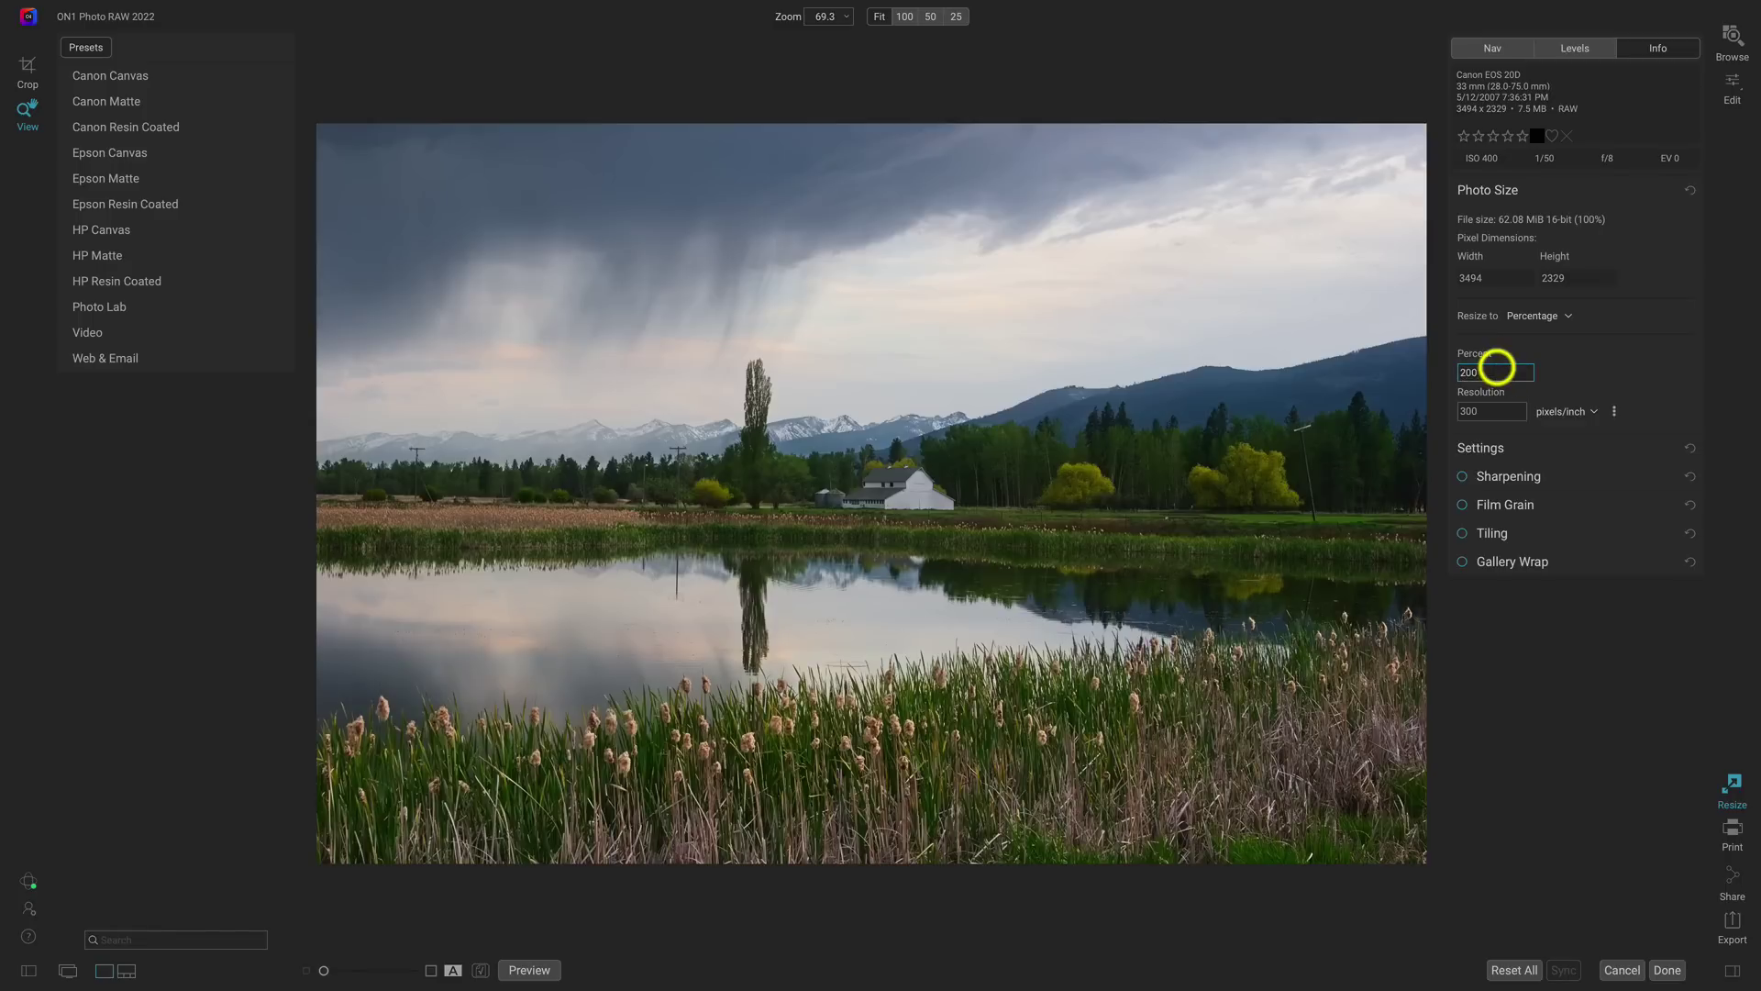
{"action": "key", "text": "Return"}
- Switch the resize method to Dimensions and zoom in on the barn to check detail
{"action": "left_click", "coordinate": [1537, 316]}
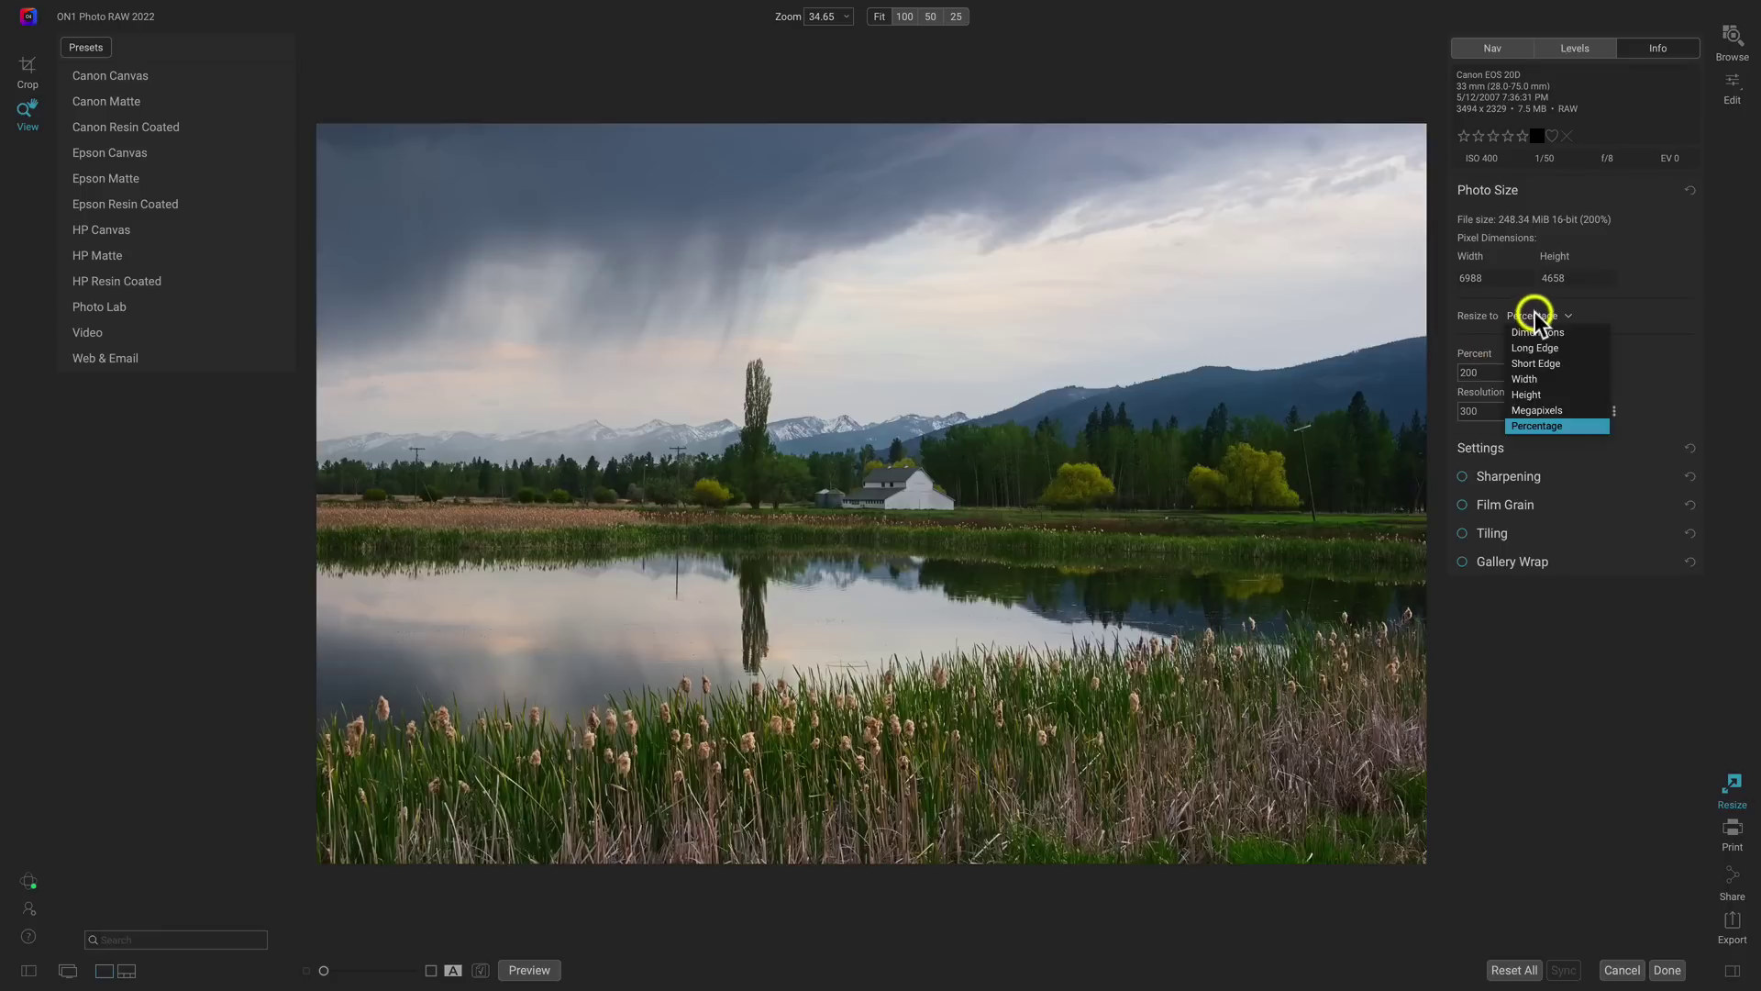
{"action": "left_click", "coordinate": [1521, 357]}
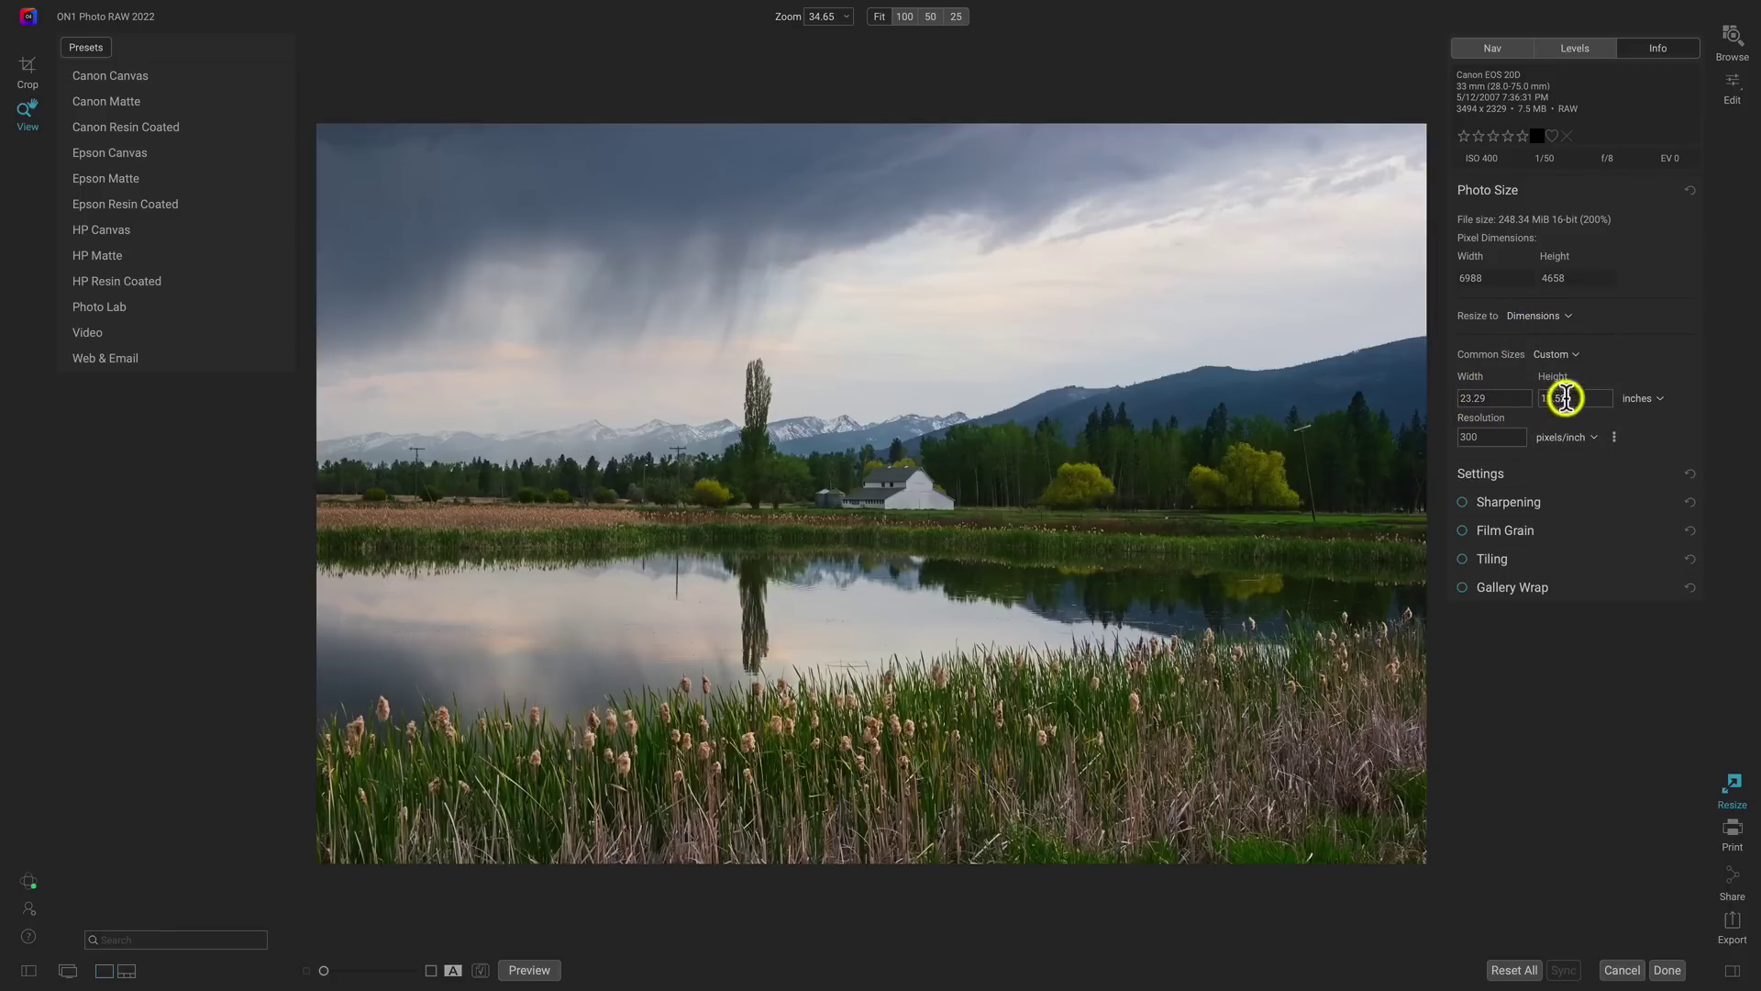
{"action": "left_click", "coordinate": [886, 470]}
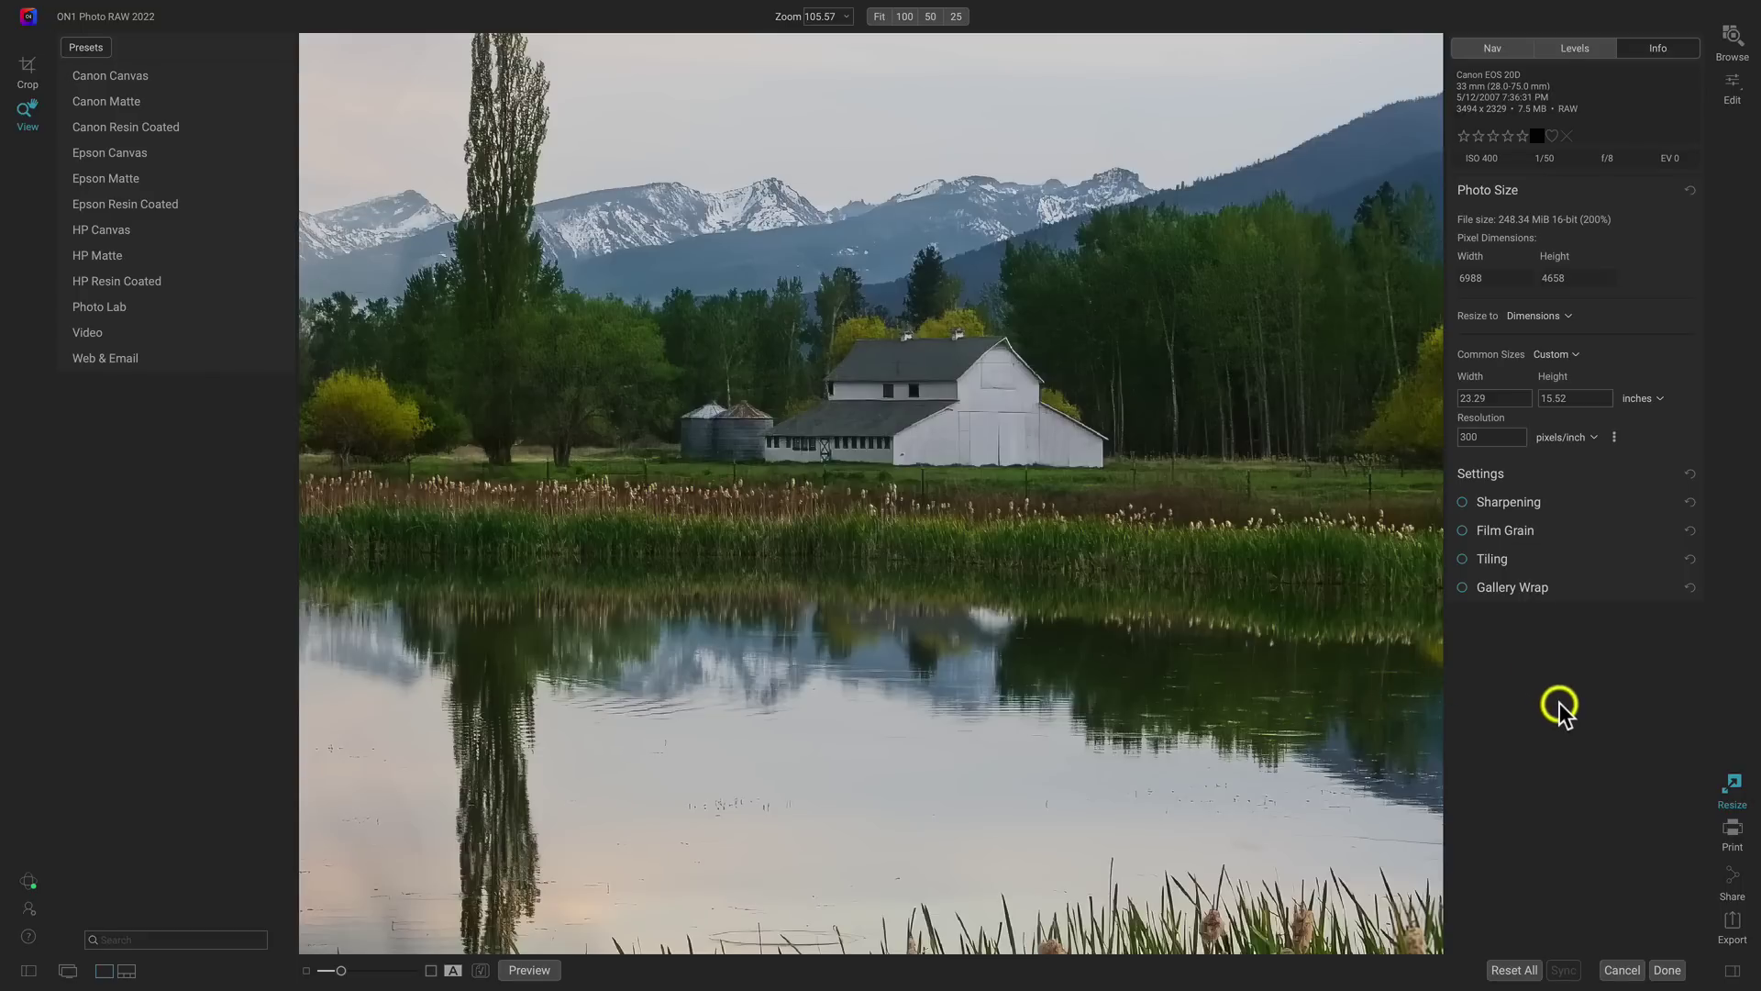
- Zoom back to fit, enable High Pass sharpening (Halo 30, Amount 50), and compare it off and on
{"action": "left_click", "coordinate": [1046, 453]}
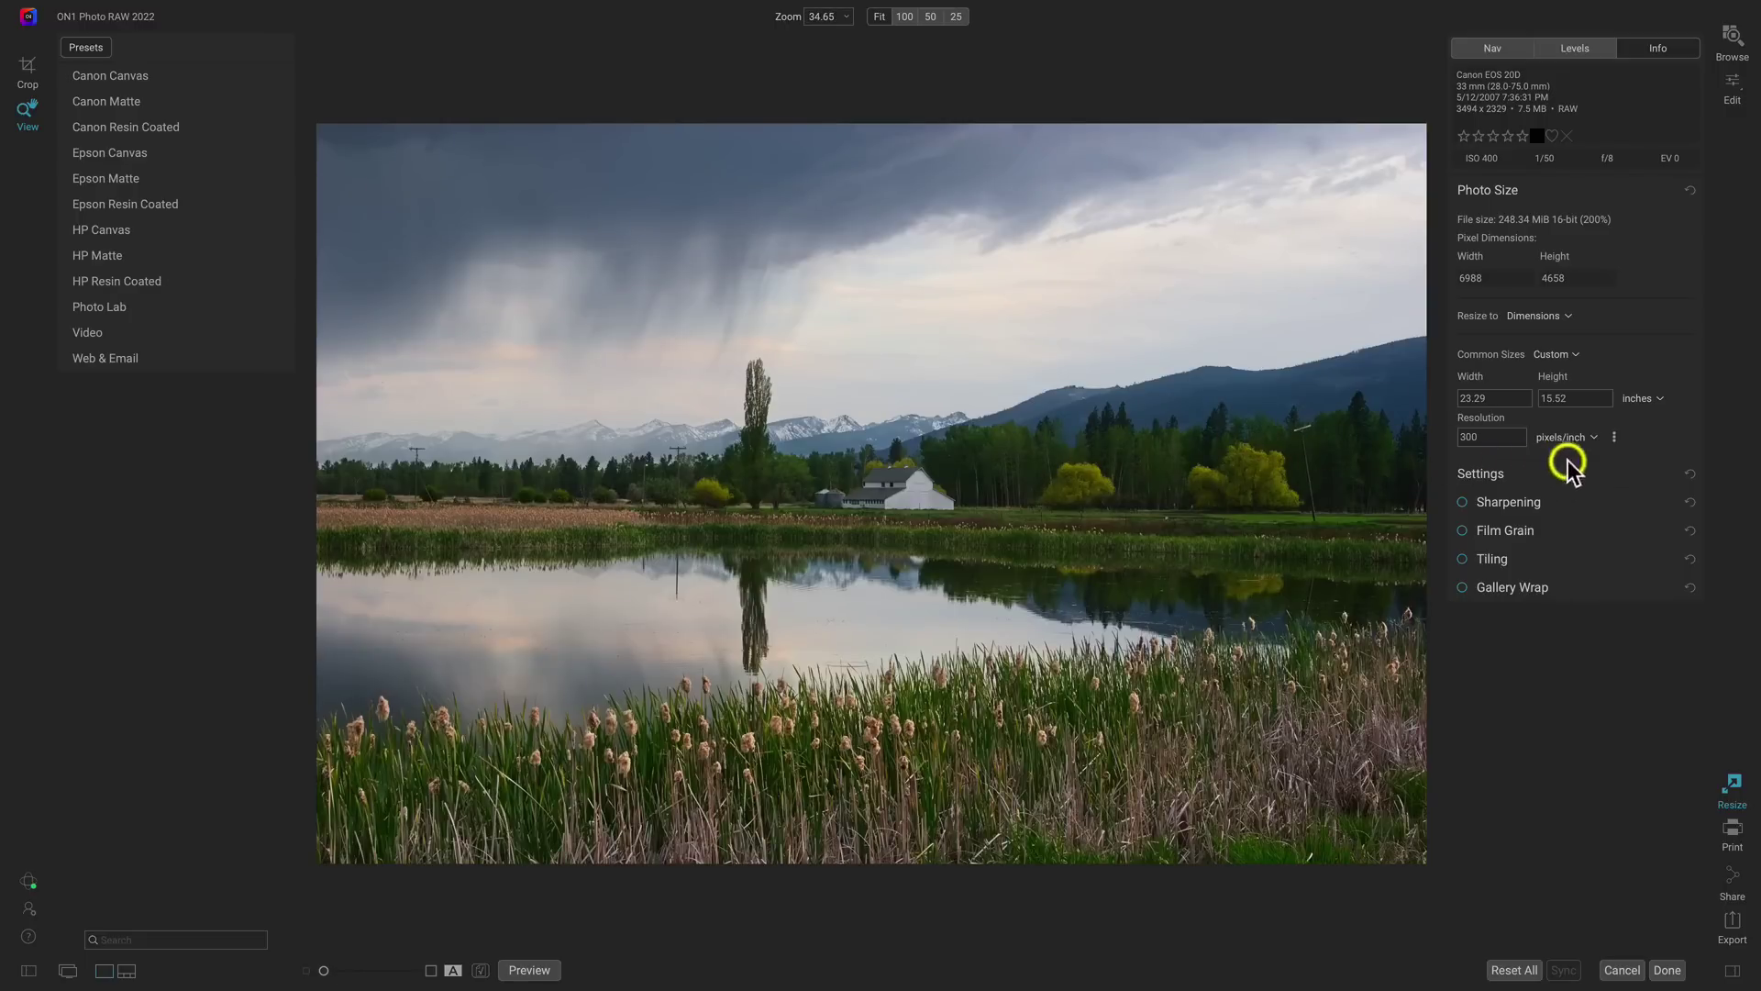
{"action": "left_click", "coordinate": [1664, 501]}
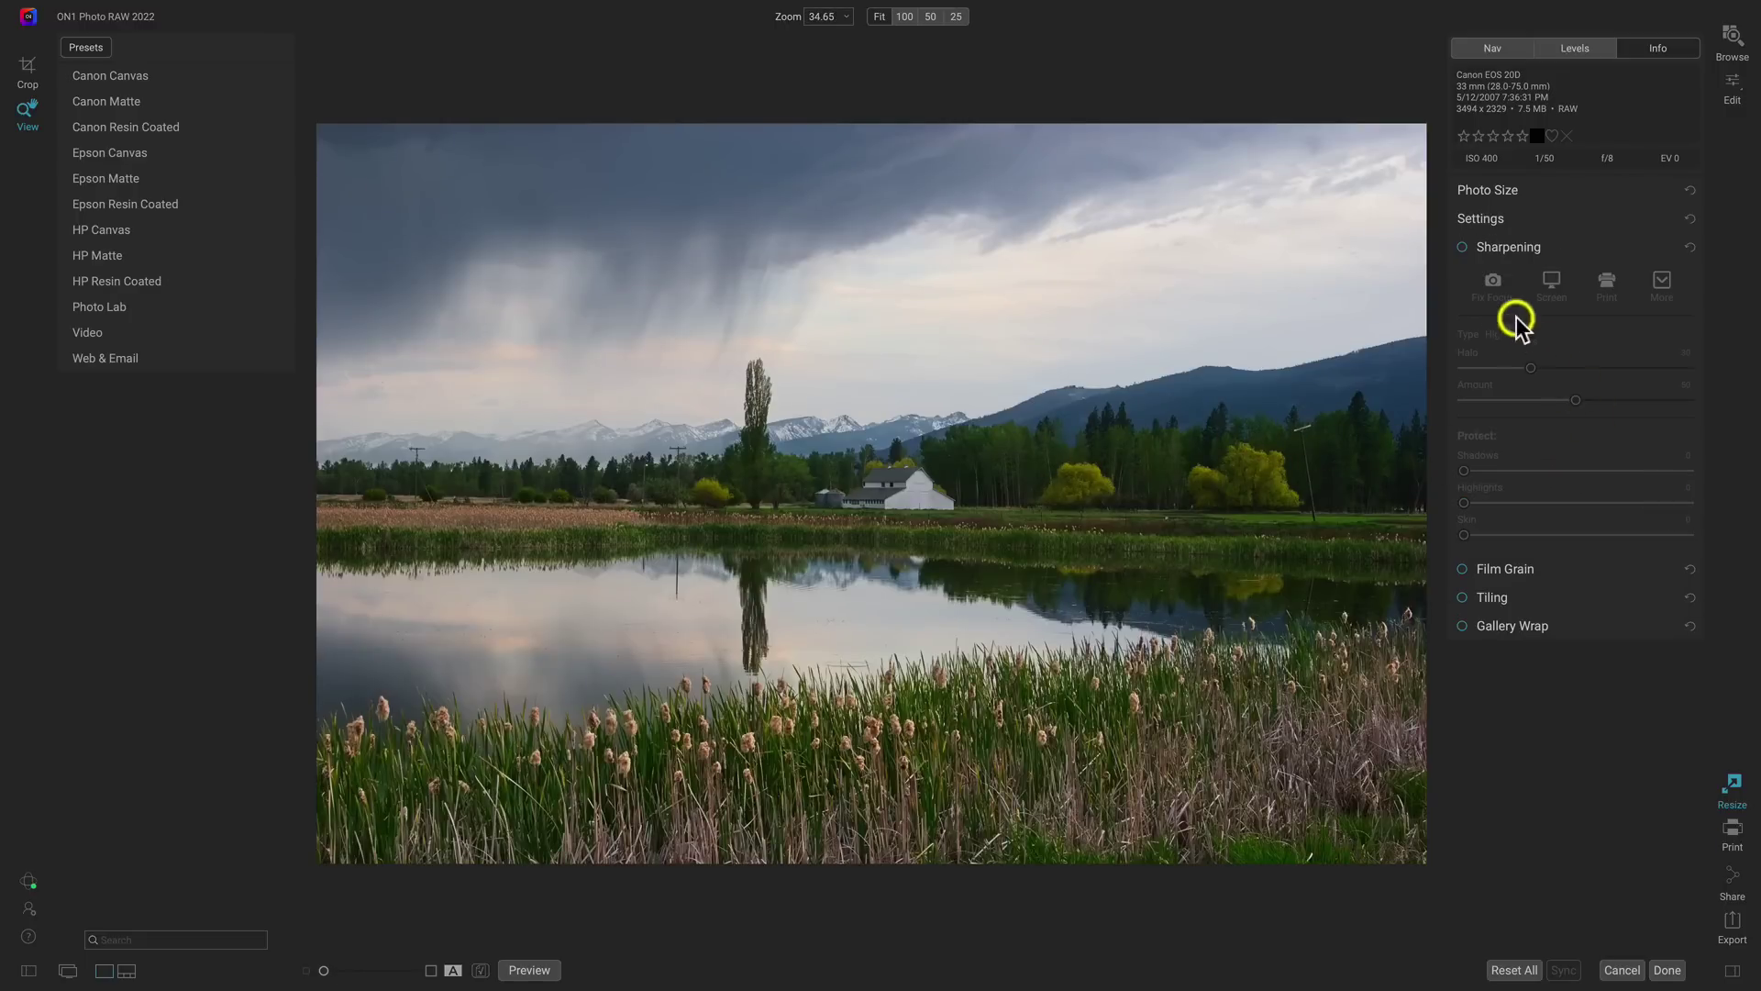
{"action": "left_click", "coordinate": [1463, 246]}
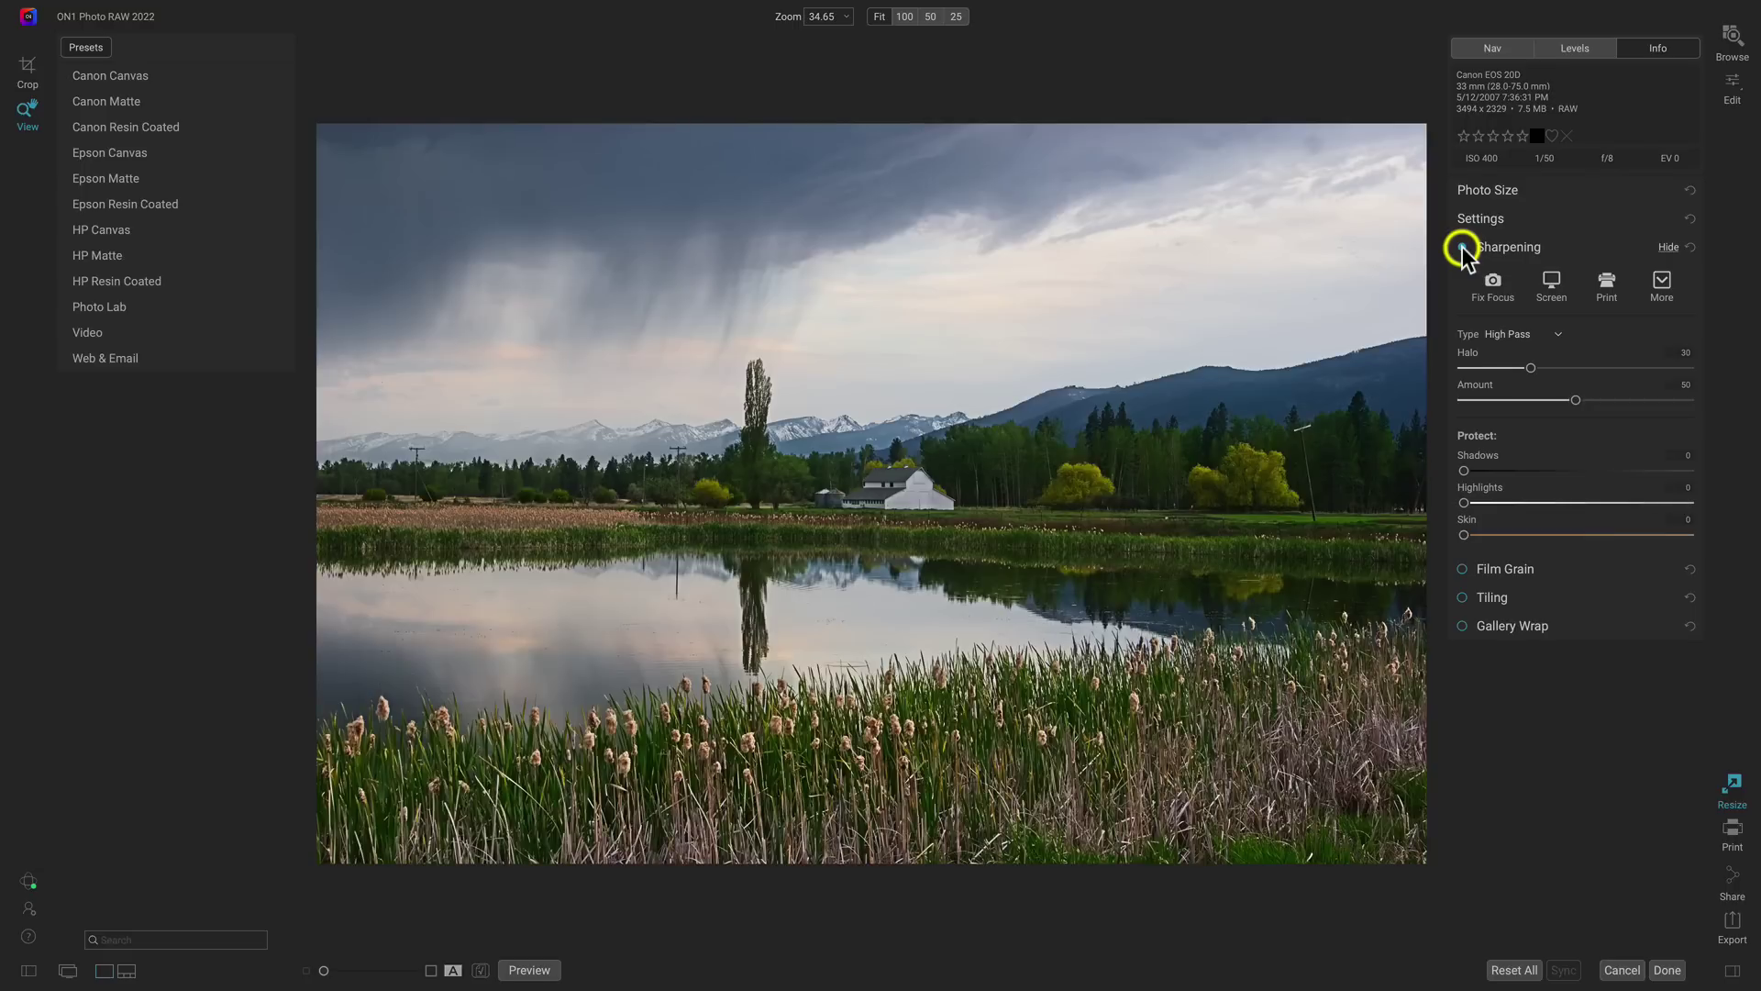
{"action": "left_click", "coordinate": [1462, 246]}
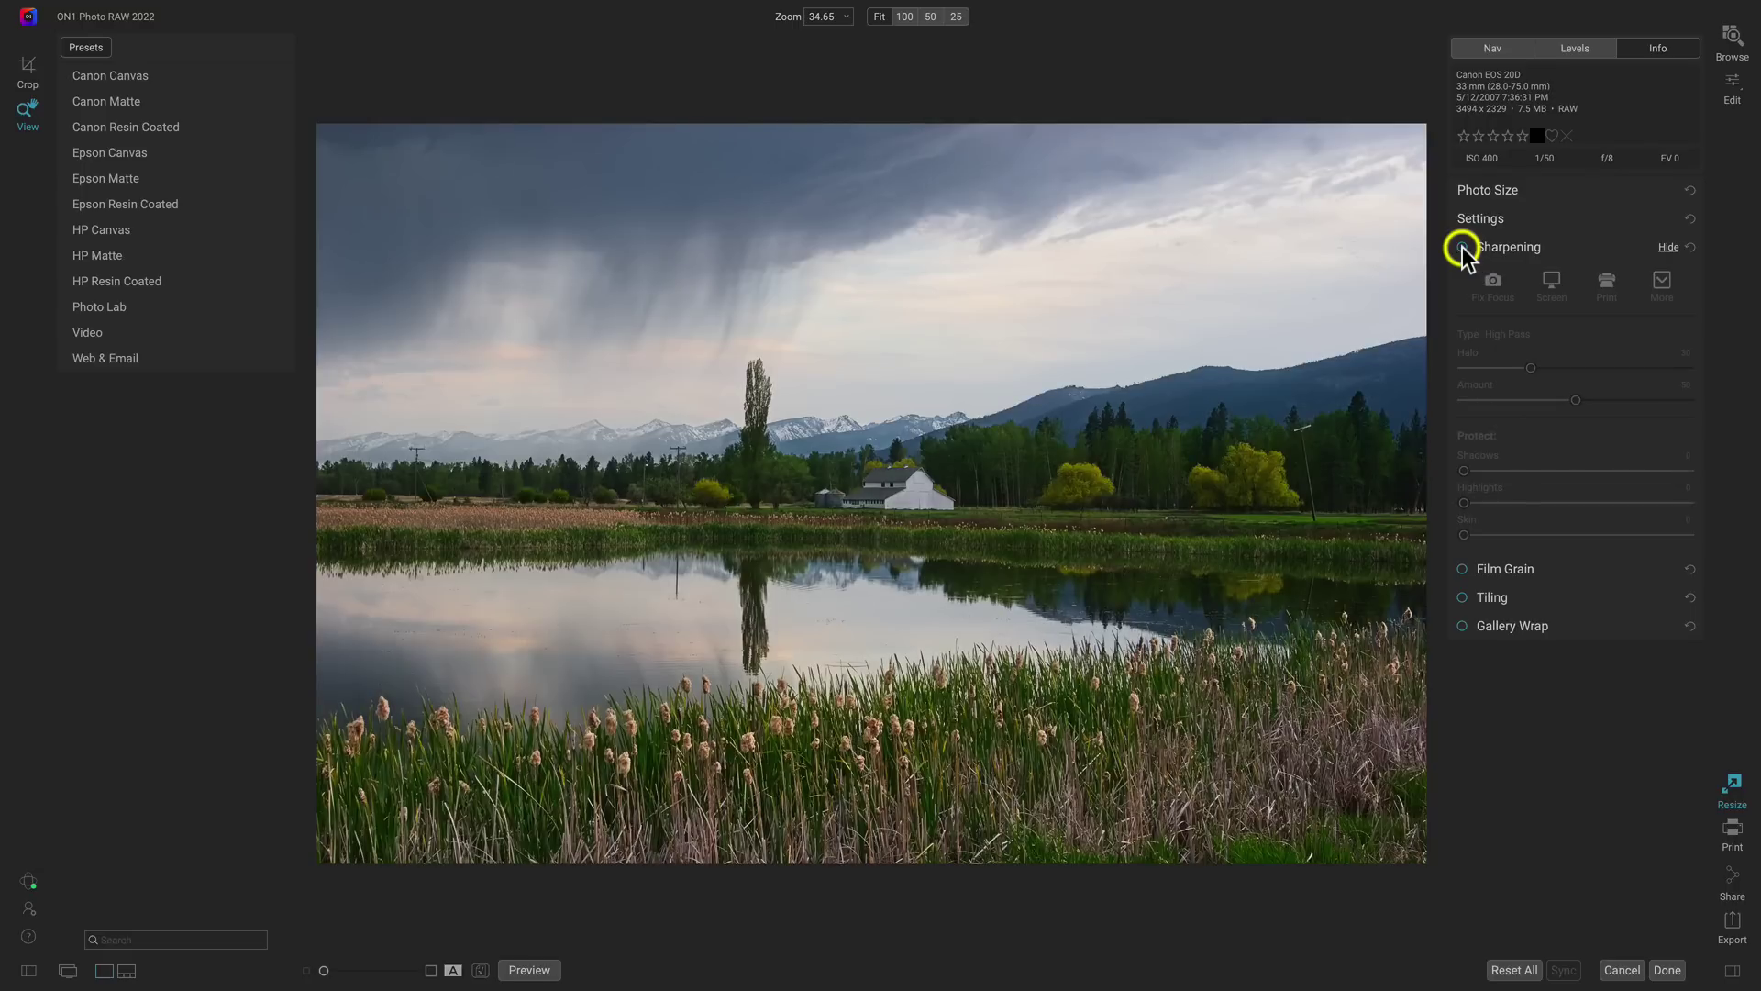
{"action": "left_click", "coordinate": [1463, 246]}
{"action": "left_click", "coordinate": [1463, 246]}
{"action": "left_click", "coordinate": [1462, 245]}
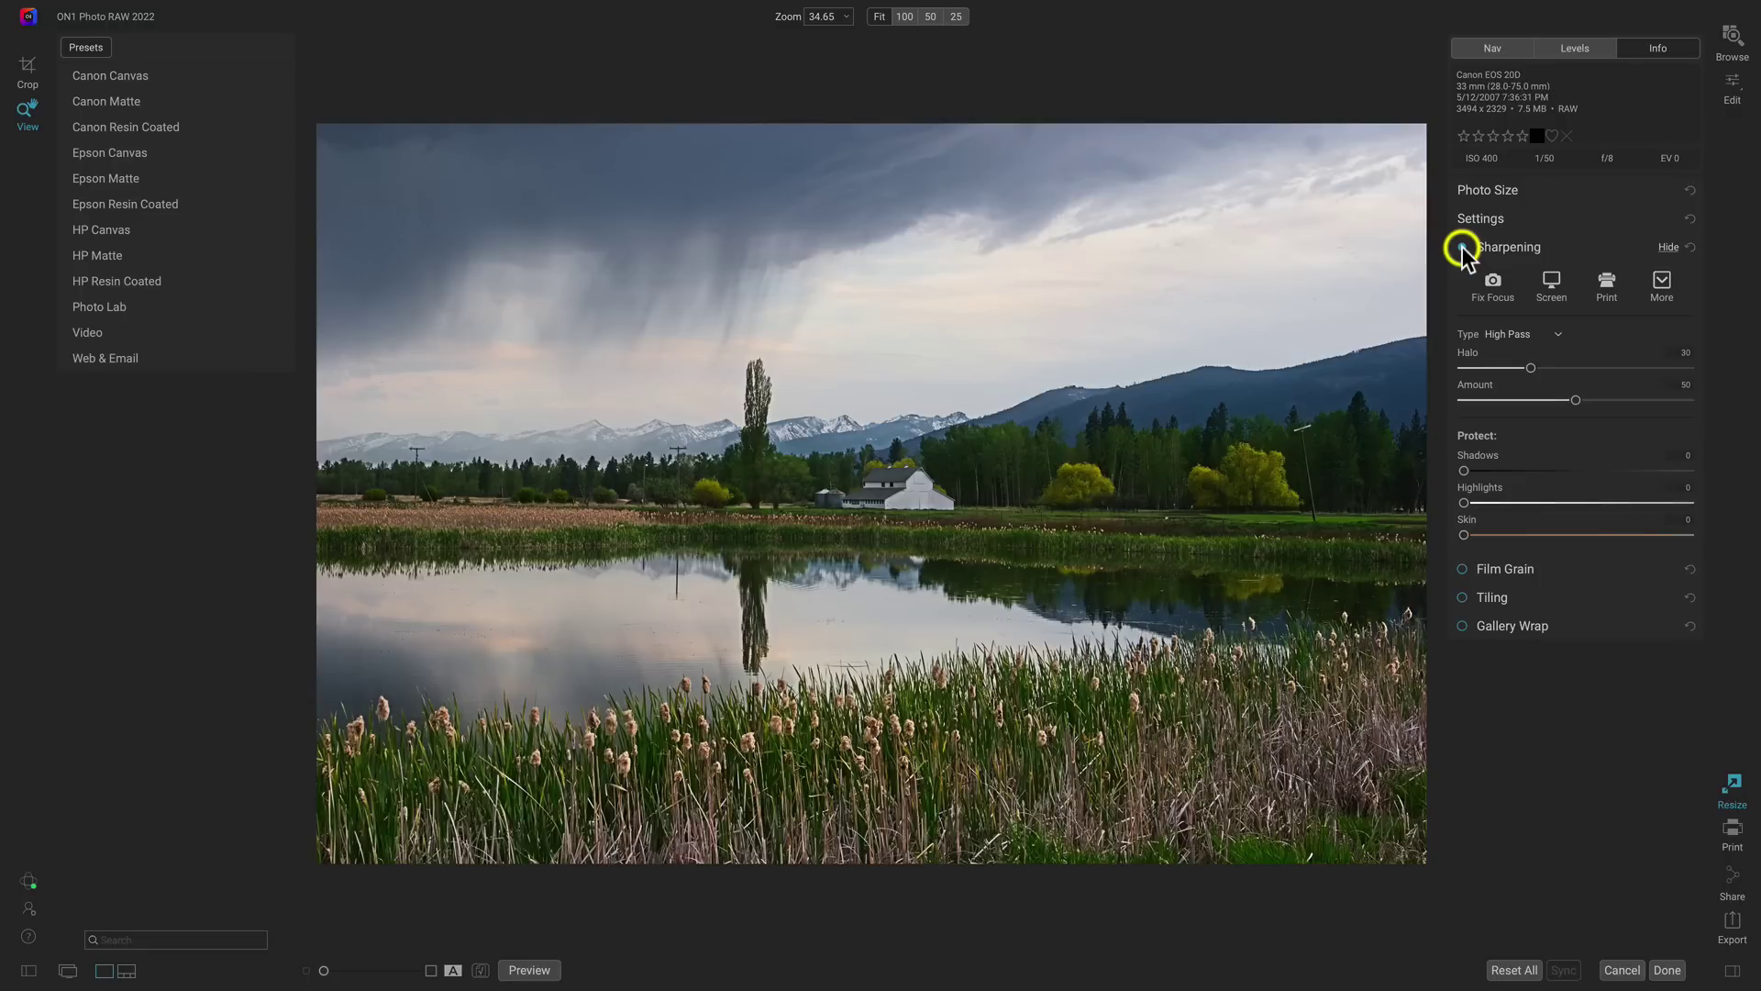
- Export with the DNG to Current Folder preset, renaming the file to OriginalResized.dng
{"action": "left_click", "coordinate": [1726, 925]}
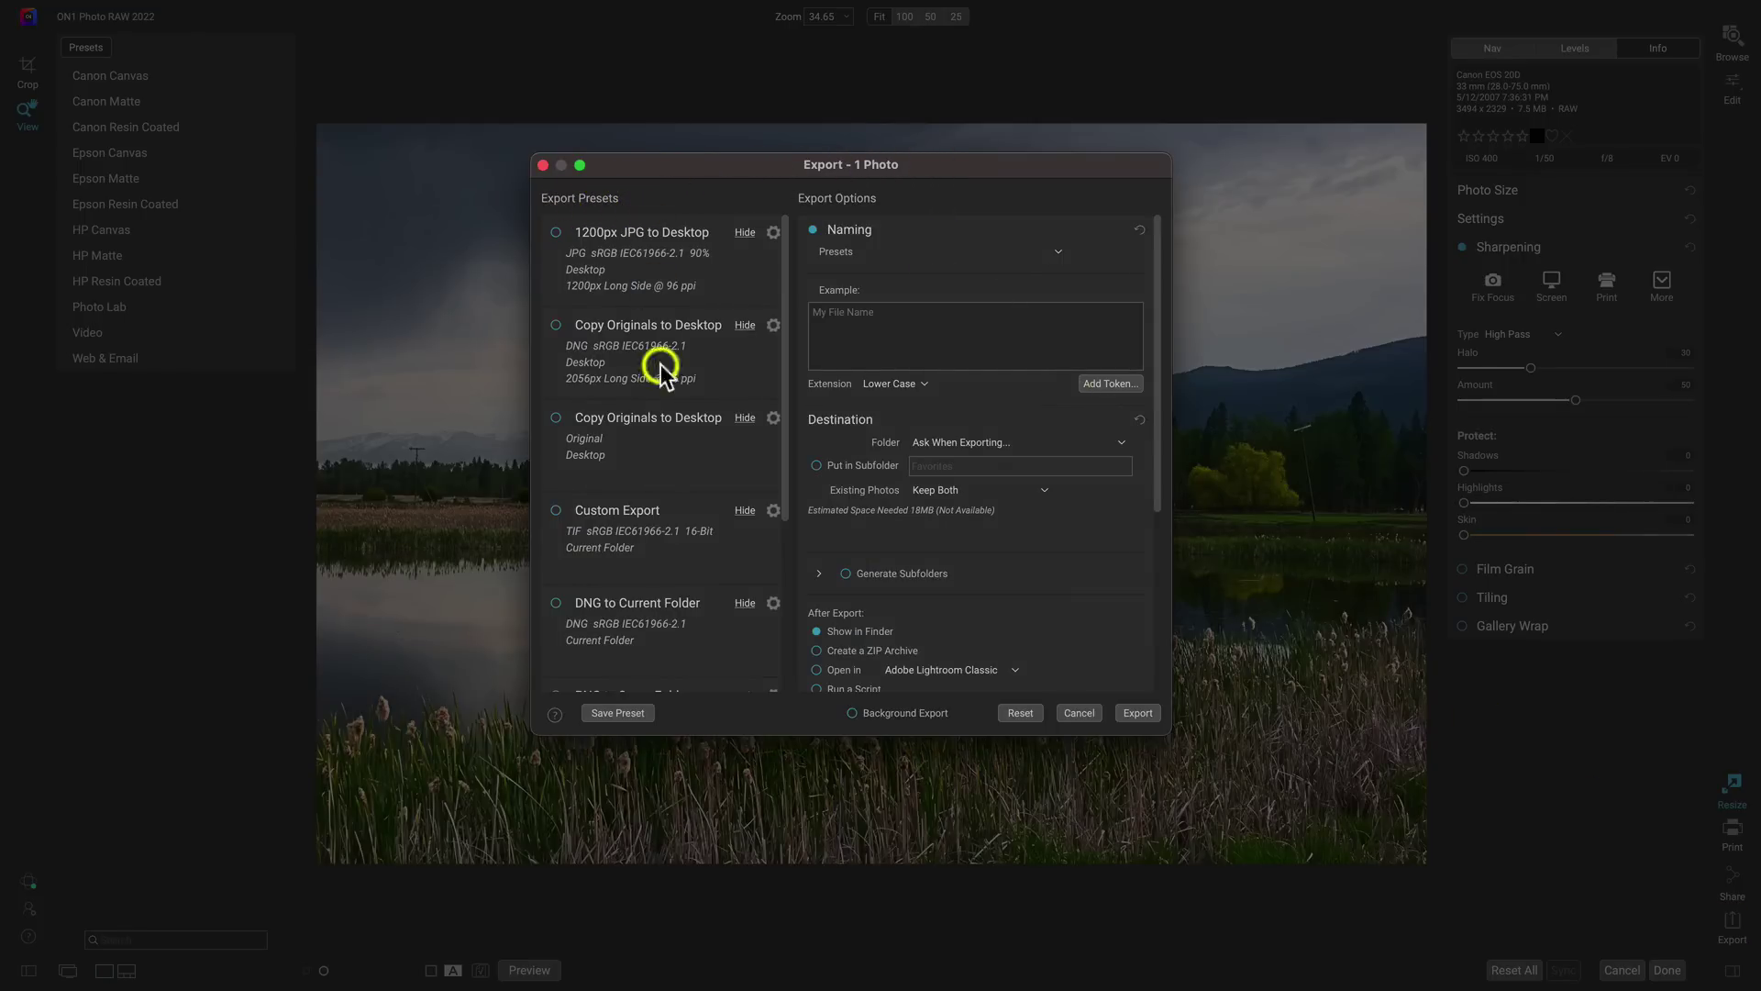
{"action": "scroll", "coordinate": [660, 366], "scroll_direction": "down", "scroll_amount": 3}
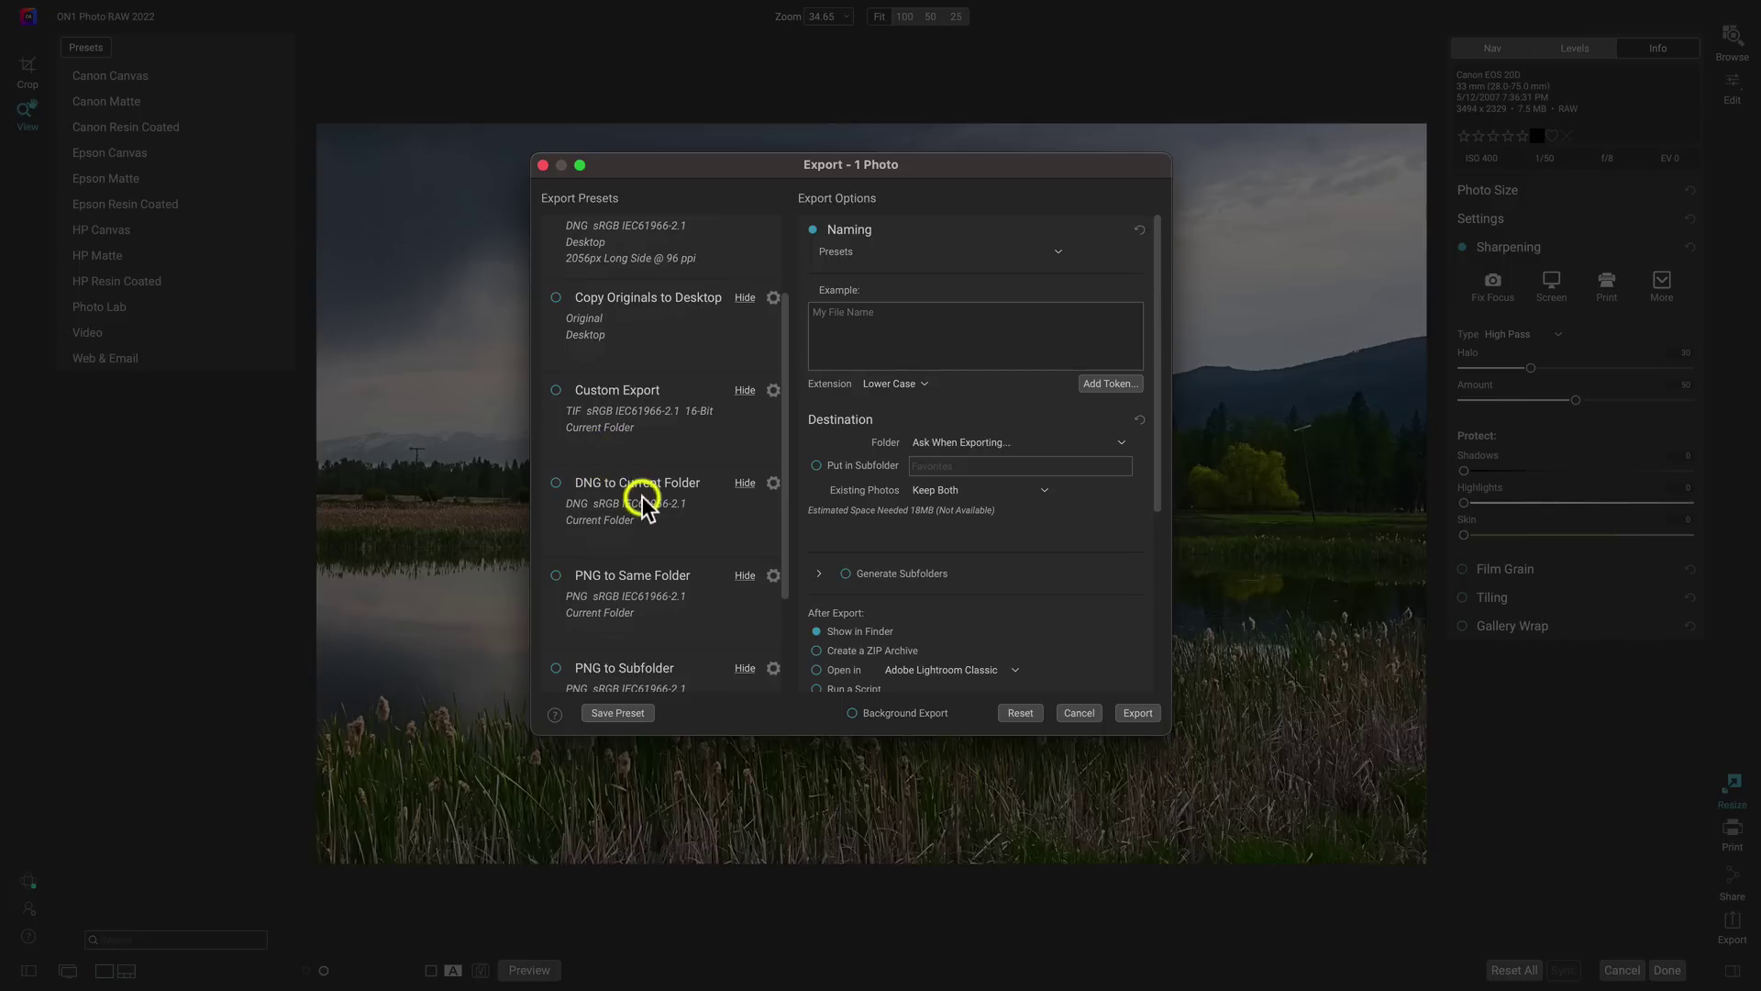
{"action": "left_click", "coordinate": [554, 483]}
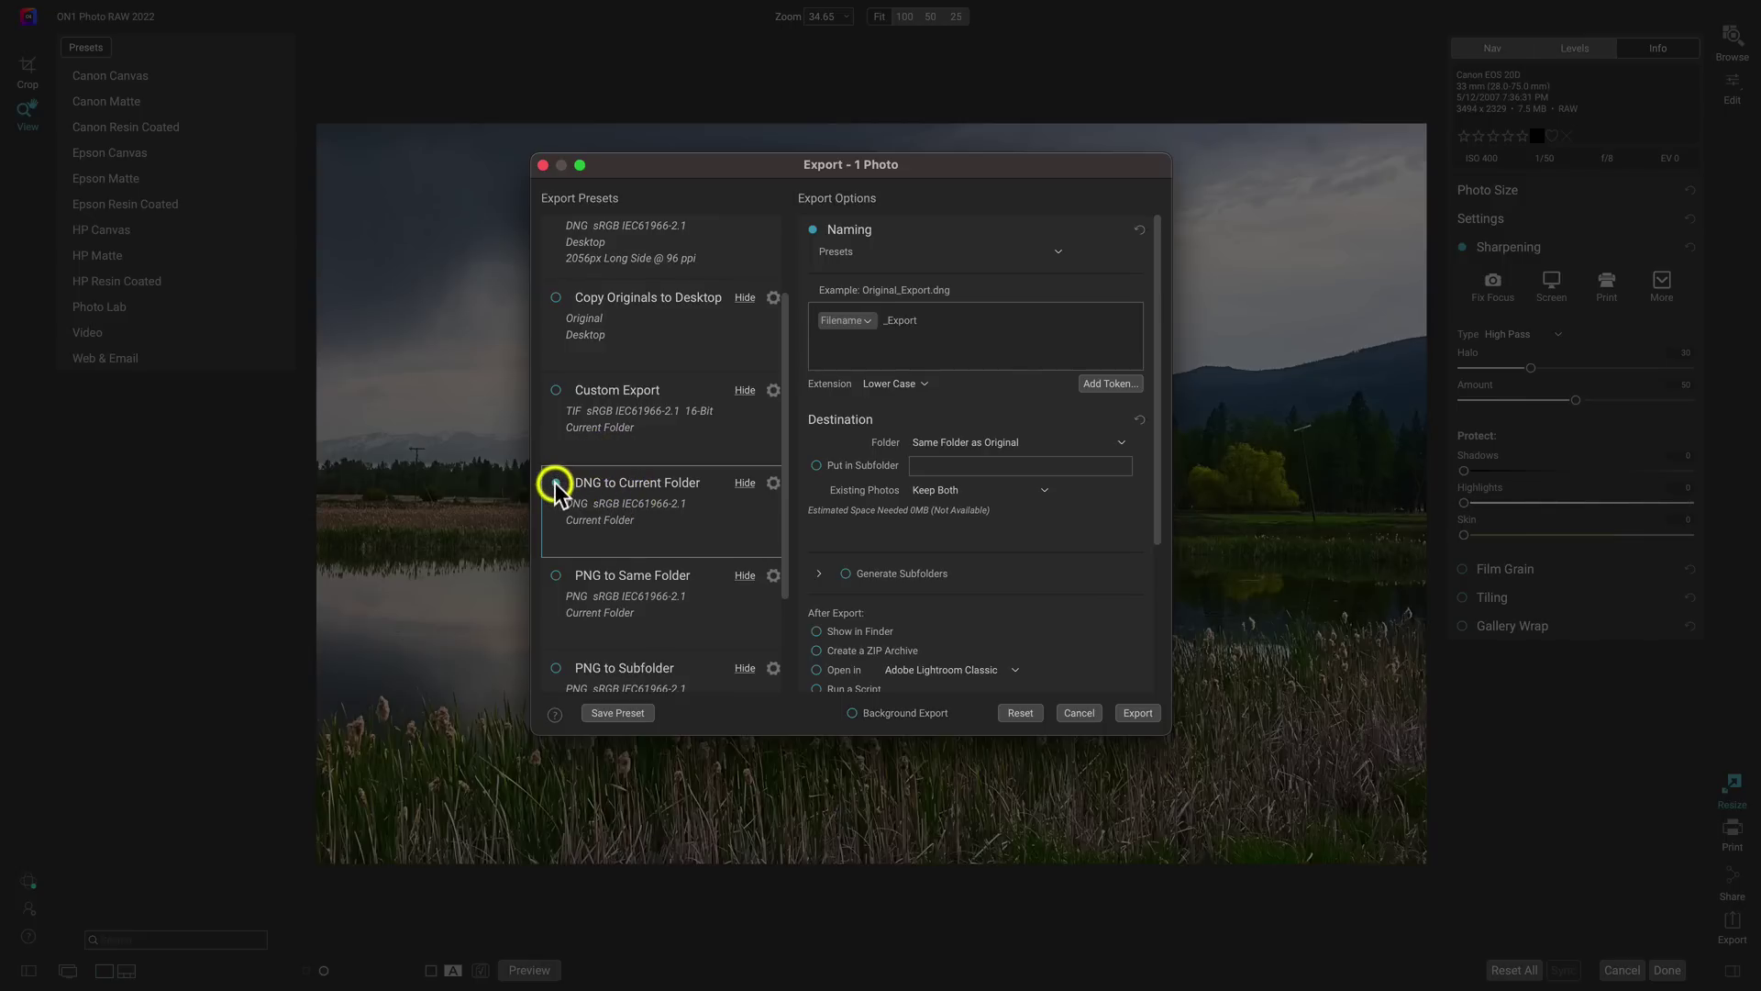
{"action": "left_click", "coordinate": [878, 319]}
{"action": "type", "text": "Resized"}
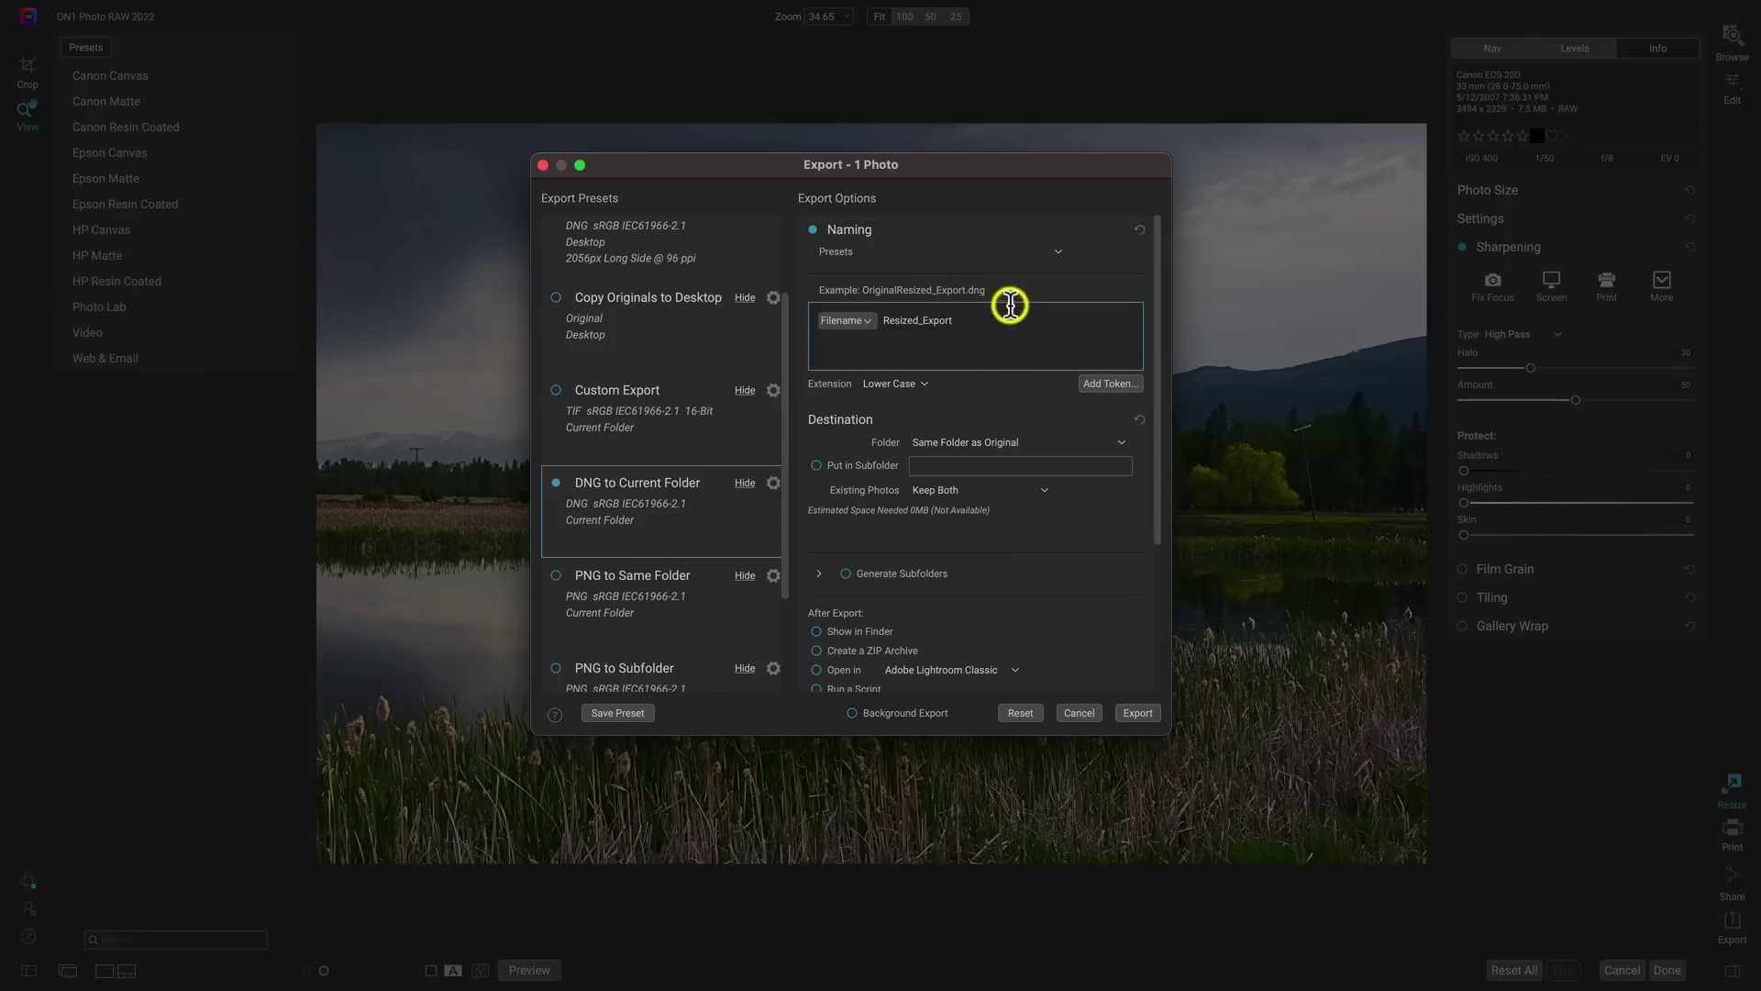
{"action": "left_click", "coordinate": [964, 321]}
{"action": "key", "text": "BackSpace"}
{"action": "key", "text": "BackSpace"}
{"action": "key", "text": "BackSpace"}
{"action": "key", "text": "BackSpace"}
{"action": "key", "text": "BackSpace"}
{"action": "key", "text": "BackSpace"}
{"action": "key", "text": "BackSpace"}
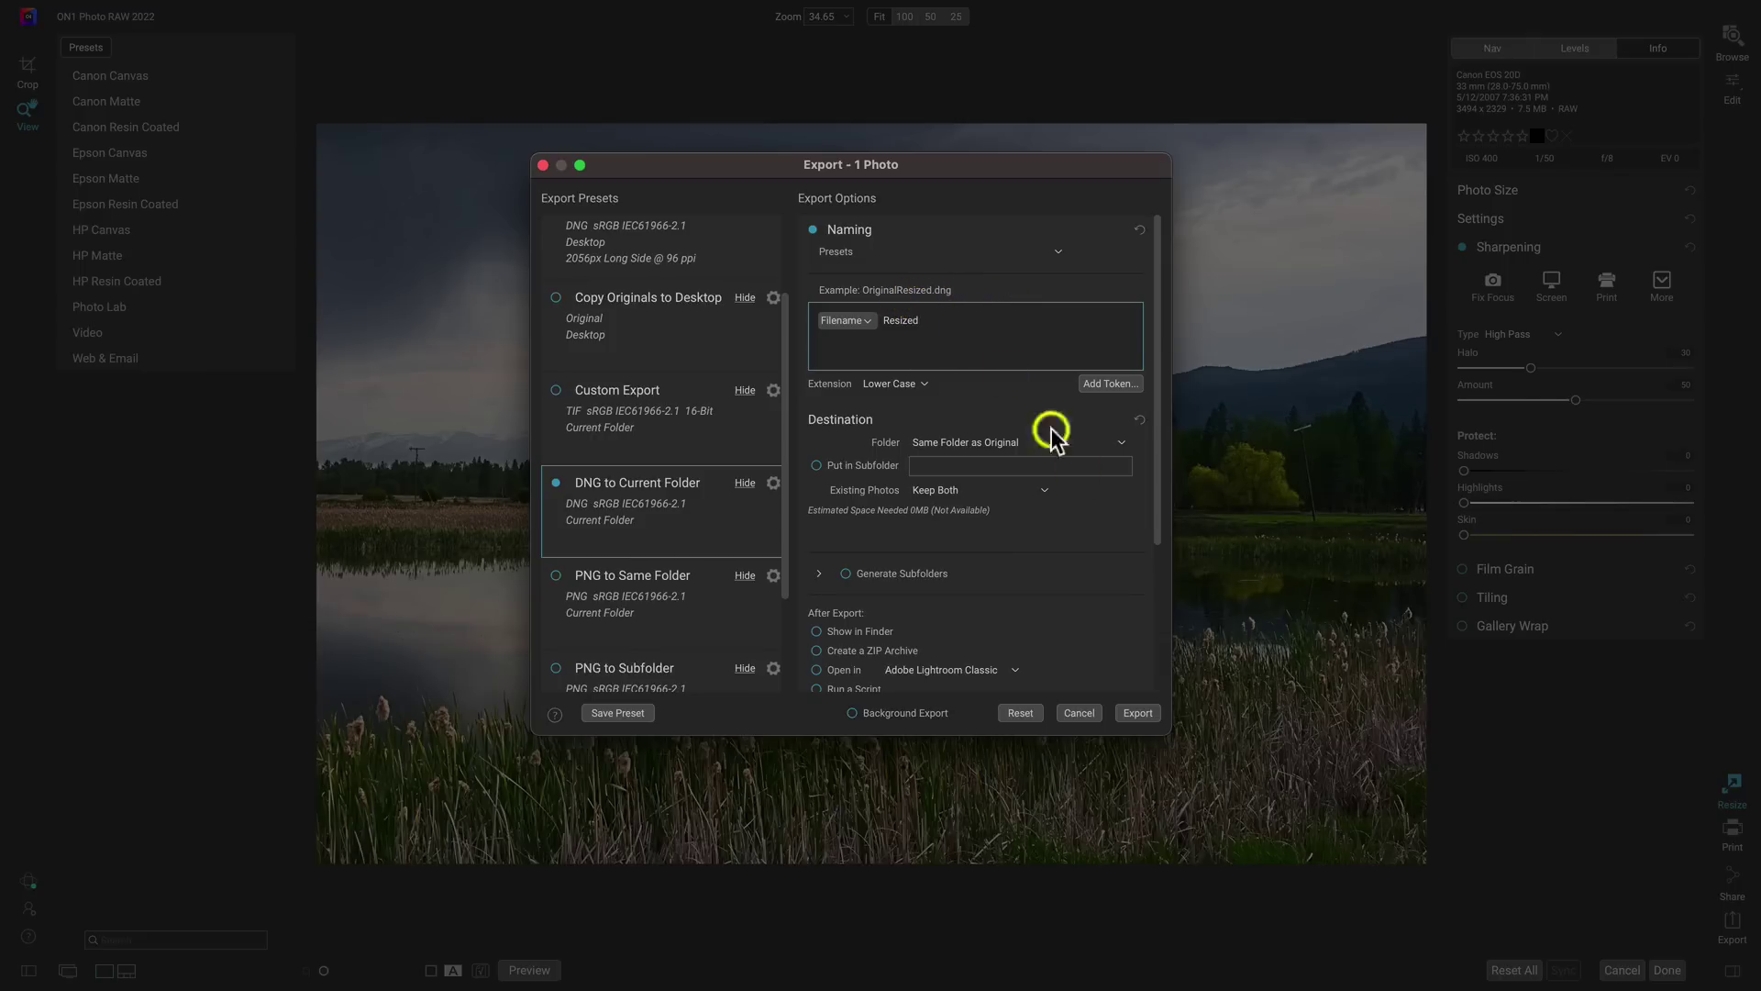
{"action": "left_click", "coordinate": [1139, 713]}
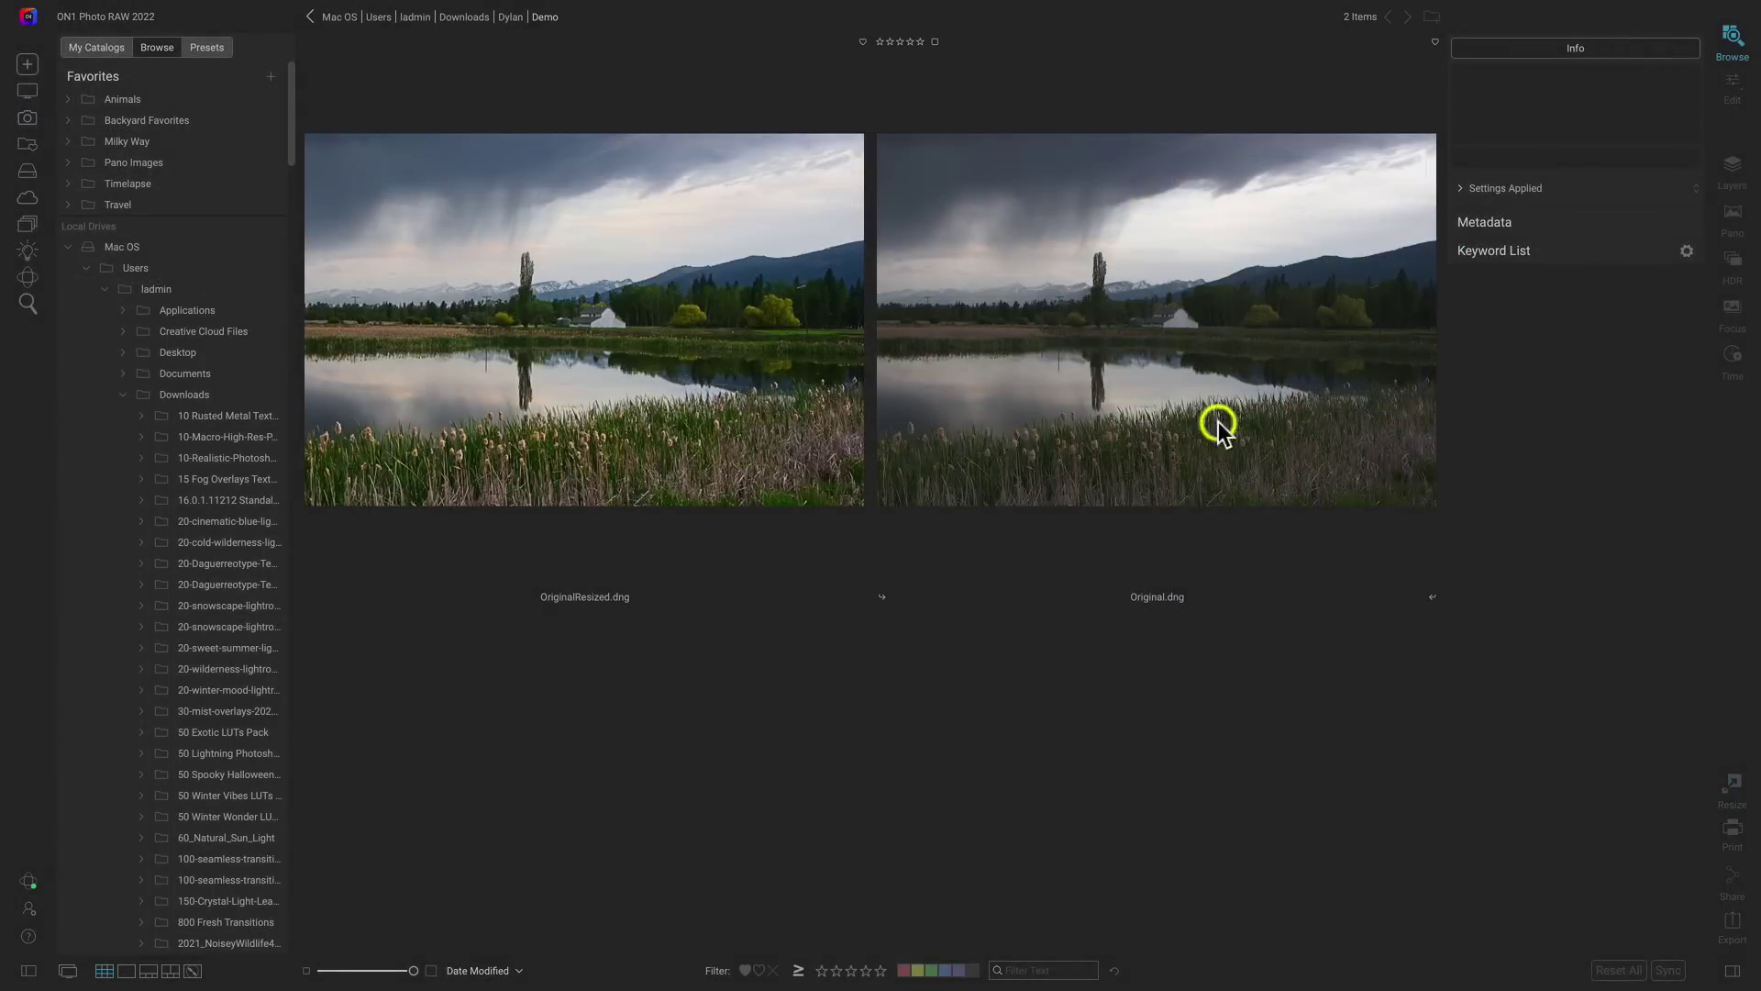
- Select Original.dng and OriginalResized.dng and show them side by side in Compare view
{"action": "left_click", "coordinate": [1270, 334]}
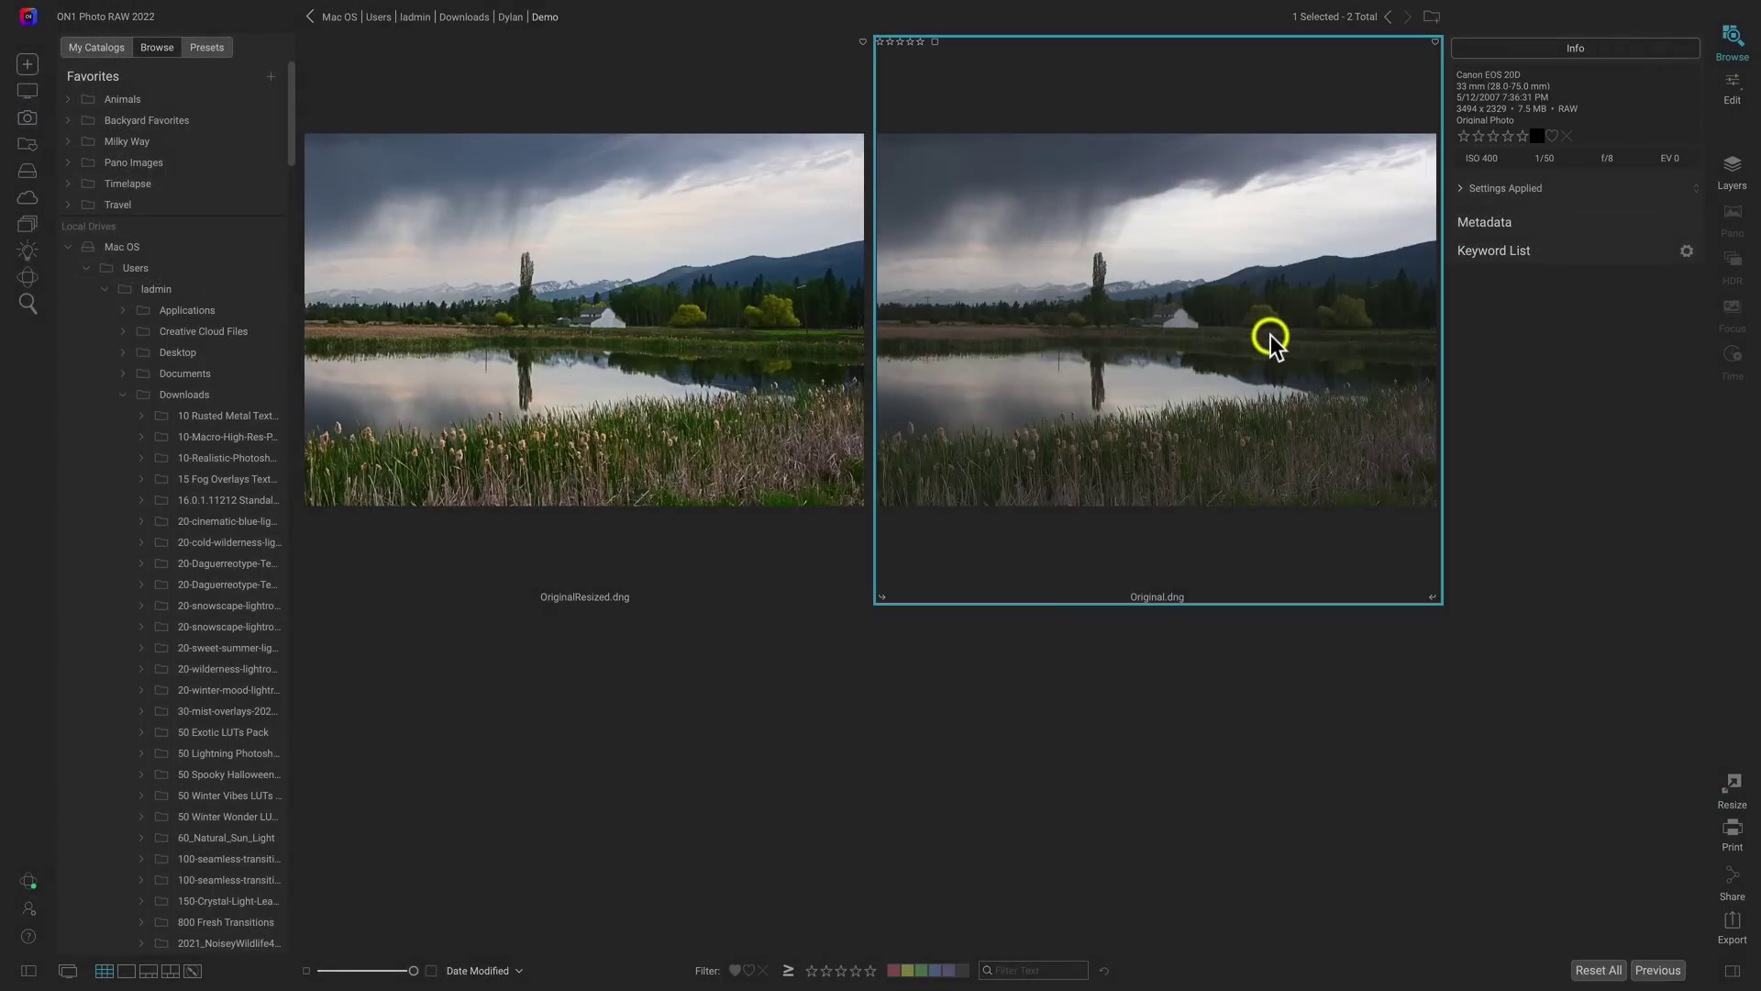
{"action": "left_click", "coordinate": [679, 337], "text": "super"}
{"action": "key", "text": "c"}
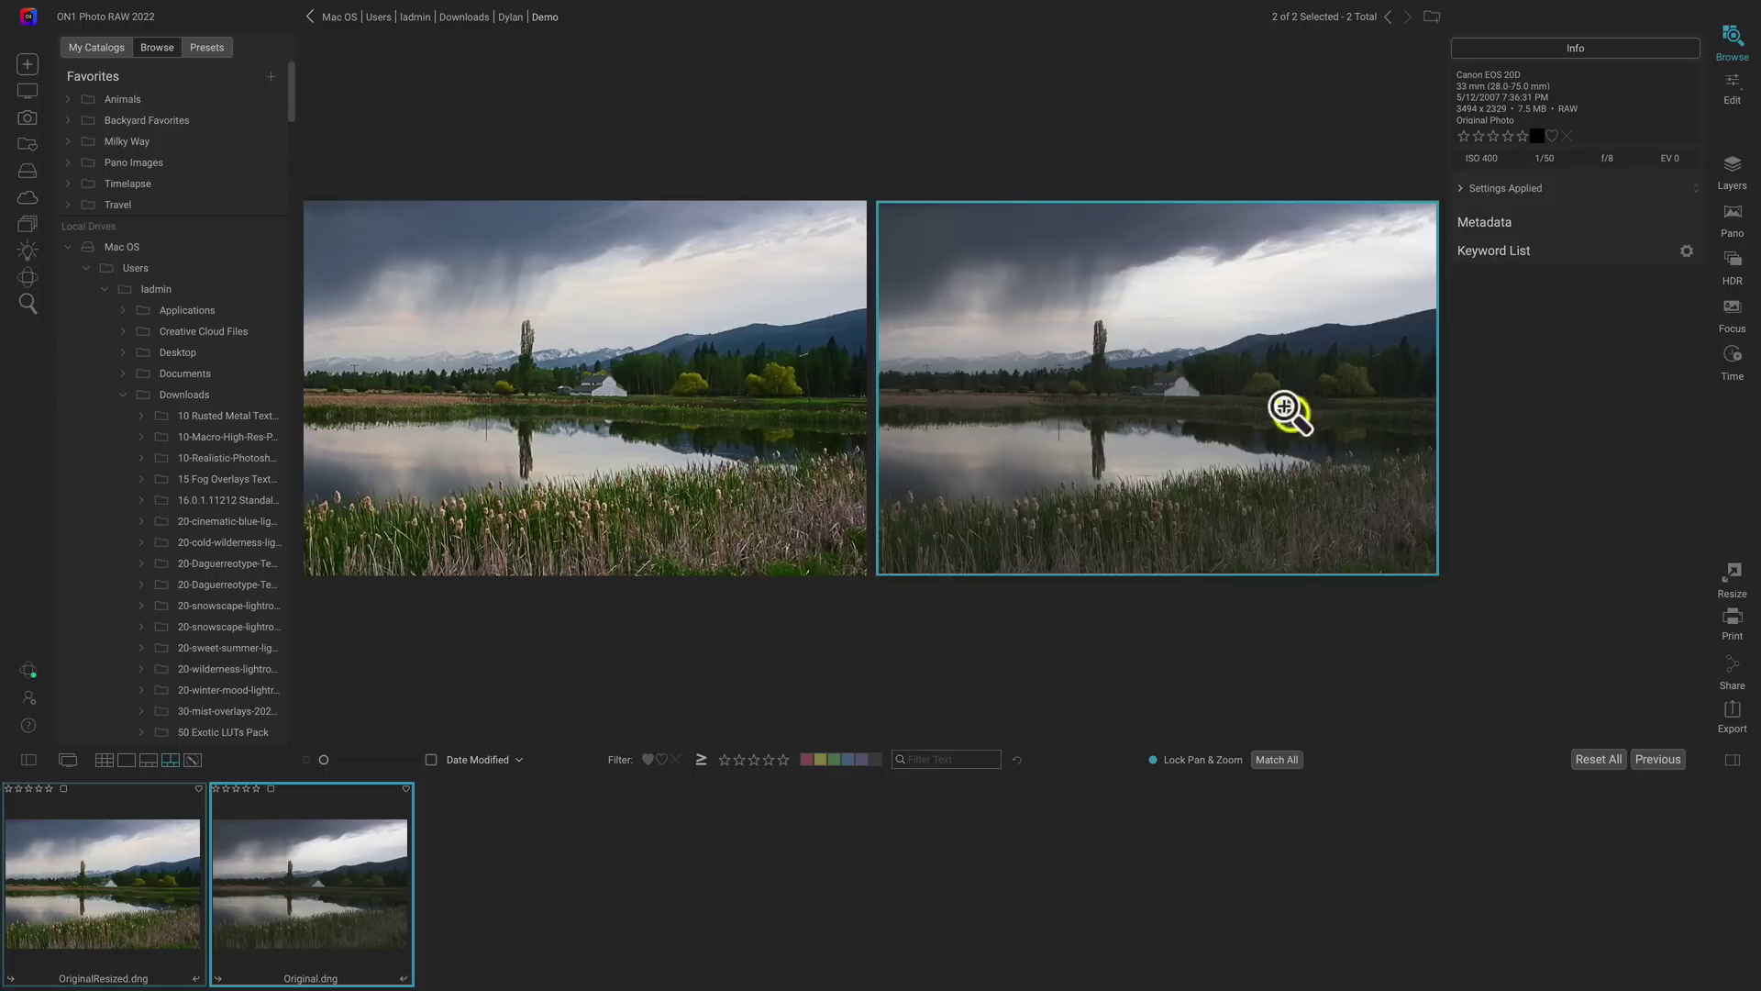
{"action": "left_click", "coordinate": [1141, 346]}
{"action": "left_click", "coordinate": [619, 407]}
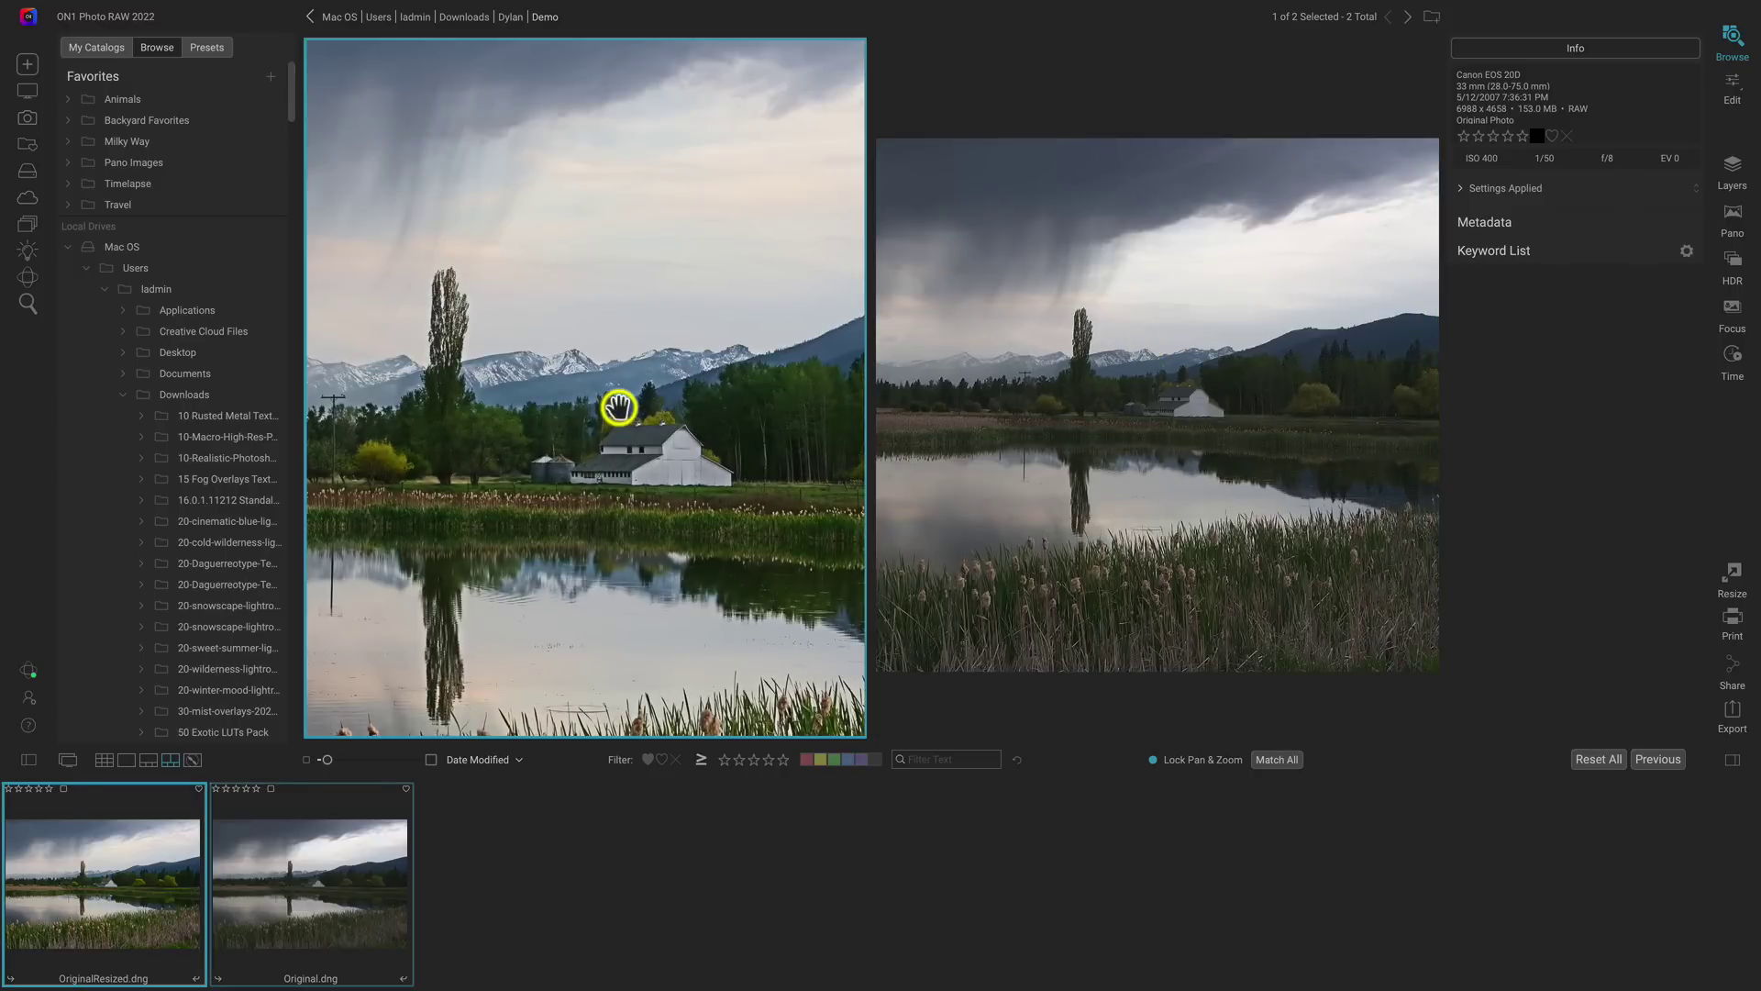
{"action": "left_click_drag", "start_coordinate": [617, 454], "coordinate": [604, 432]}
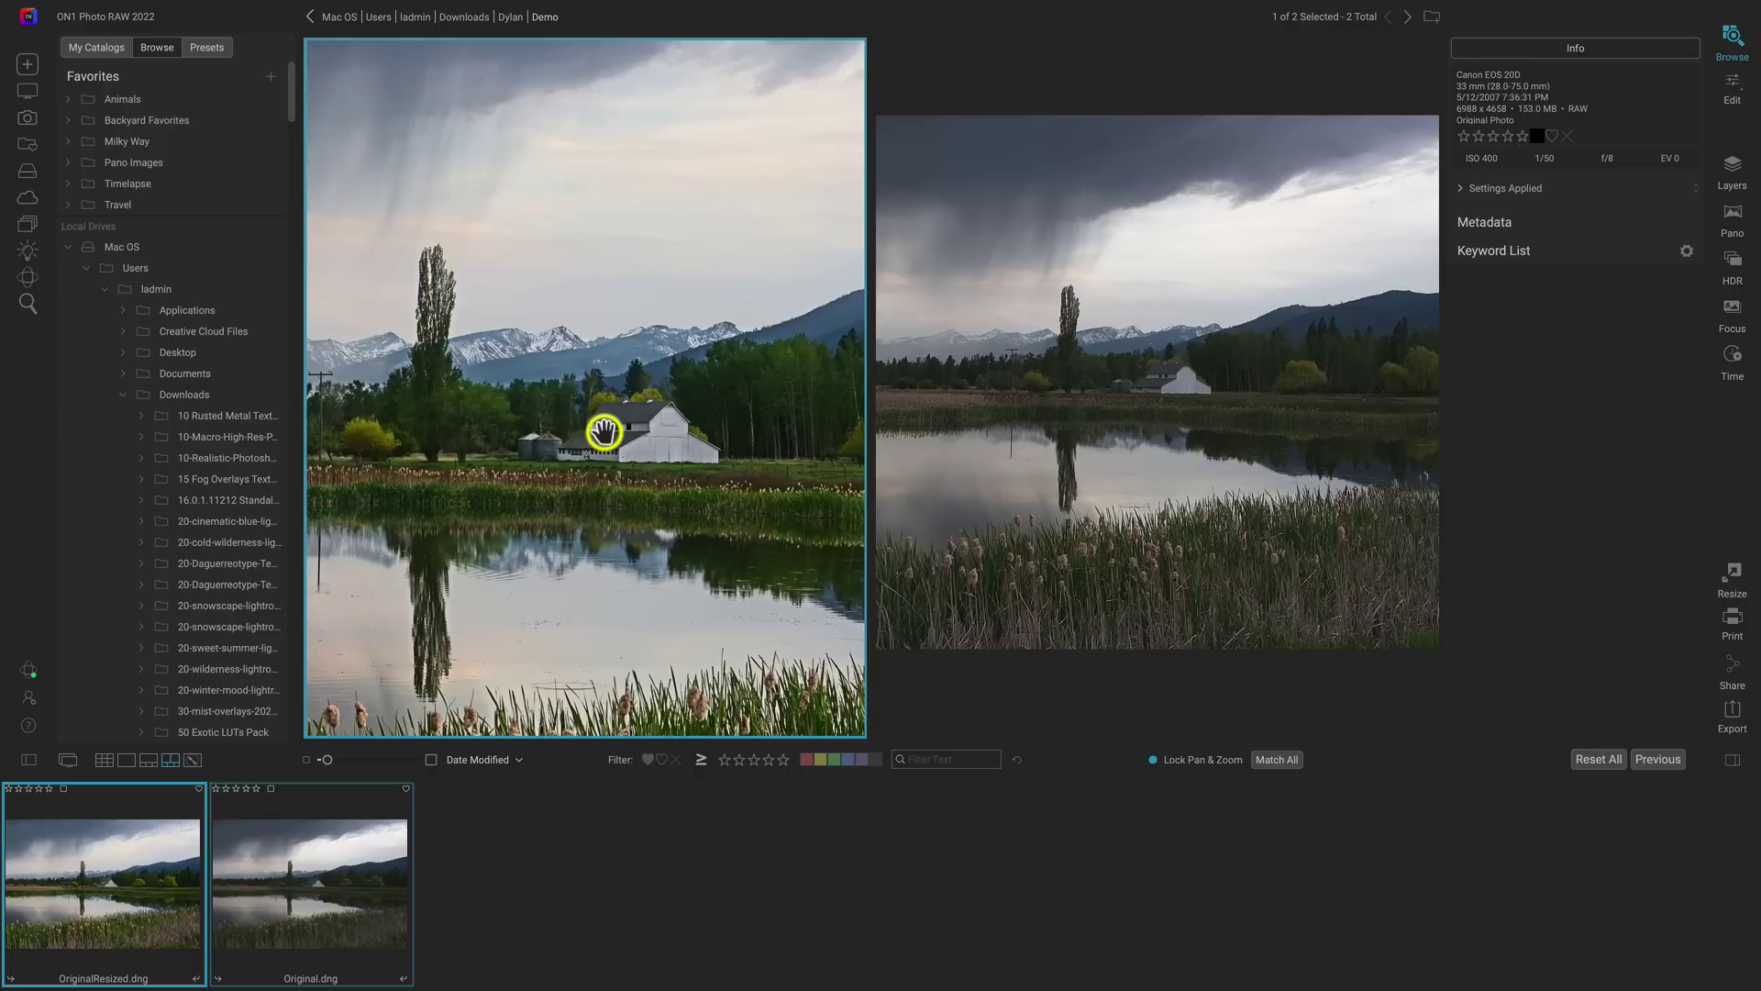
{"action": "left_click_drag", "start_coordinate": [692, 432], "coordinate": [551, 291]}
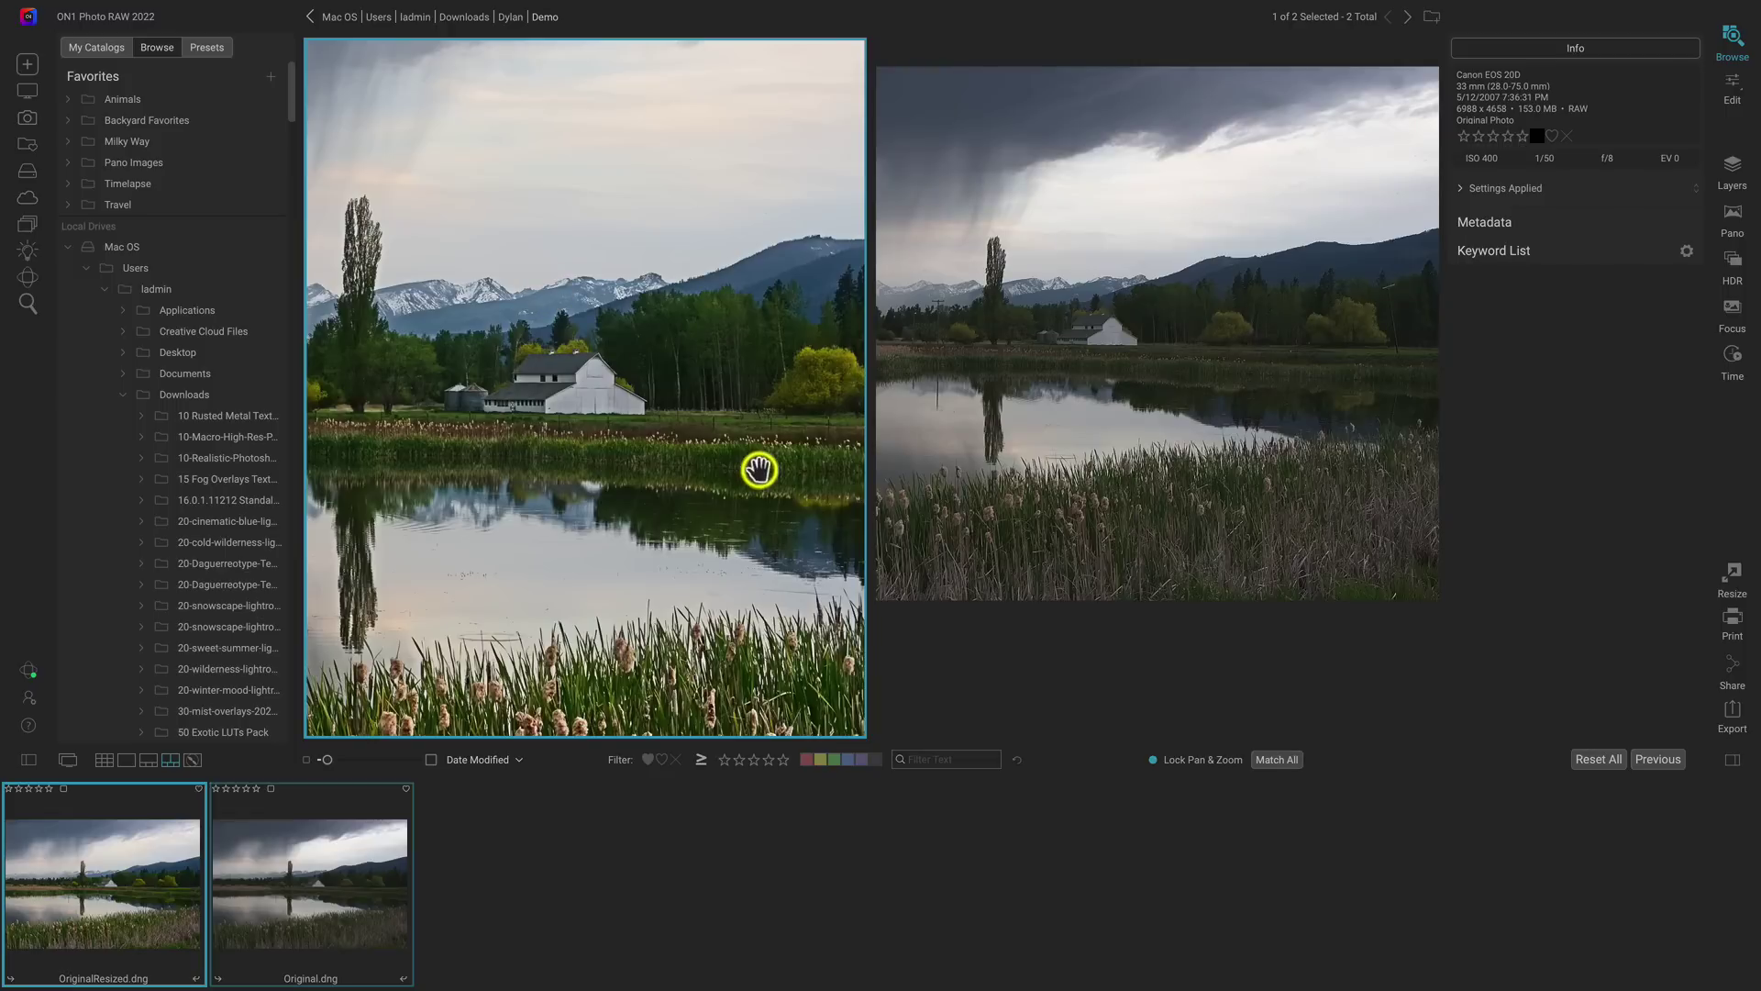
{"action": "left_click_drag", "start_coordinate": [759, 469], "coordinate": [739, 331]}
{"action": "left_click_drag", "start_coordinate": [562, 471], "coordinate": [688, 459]}
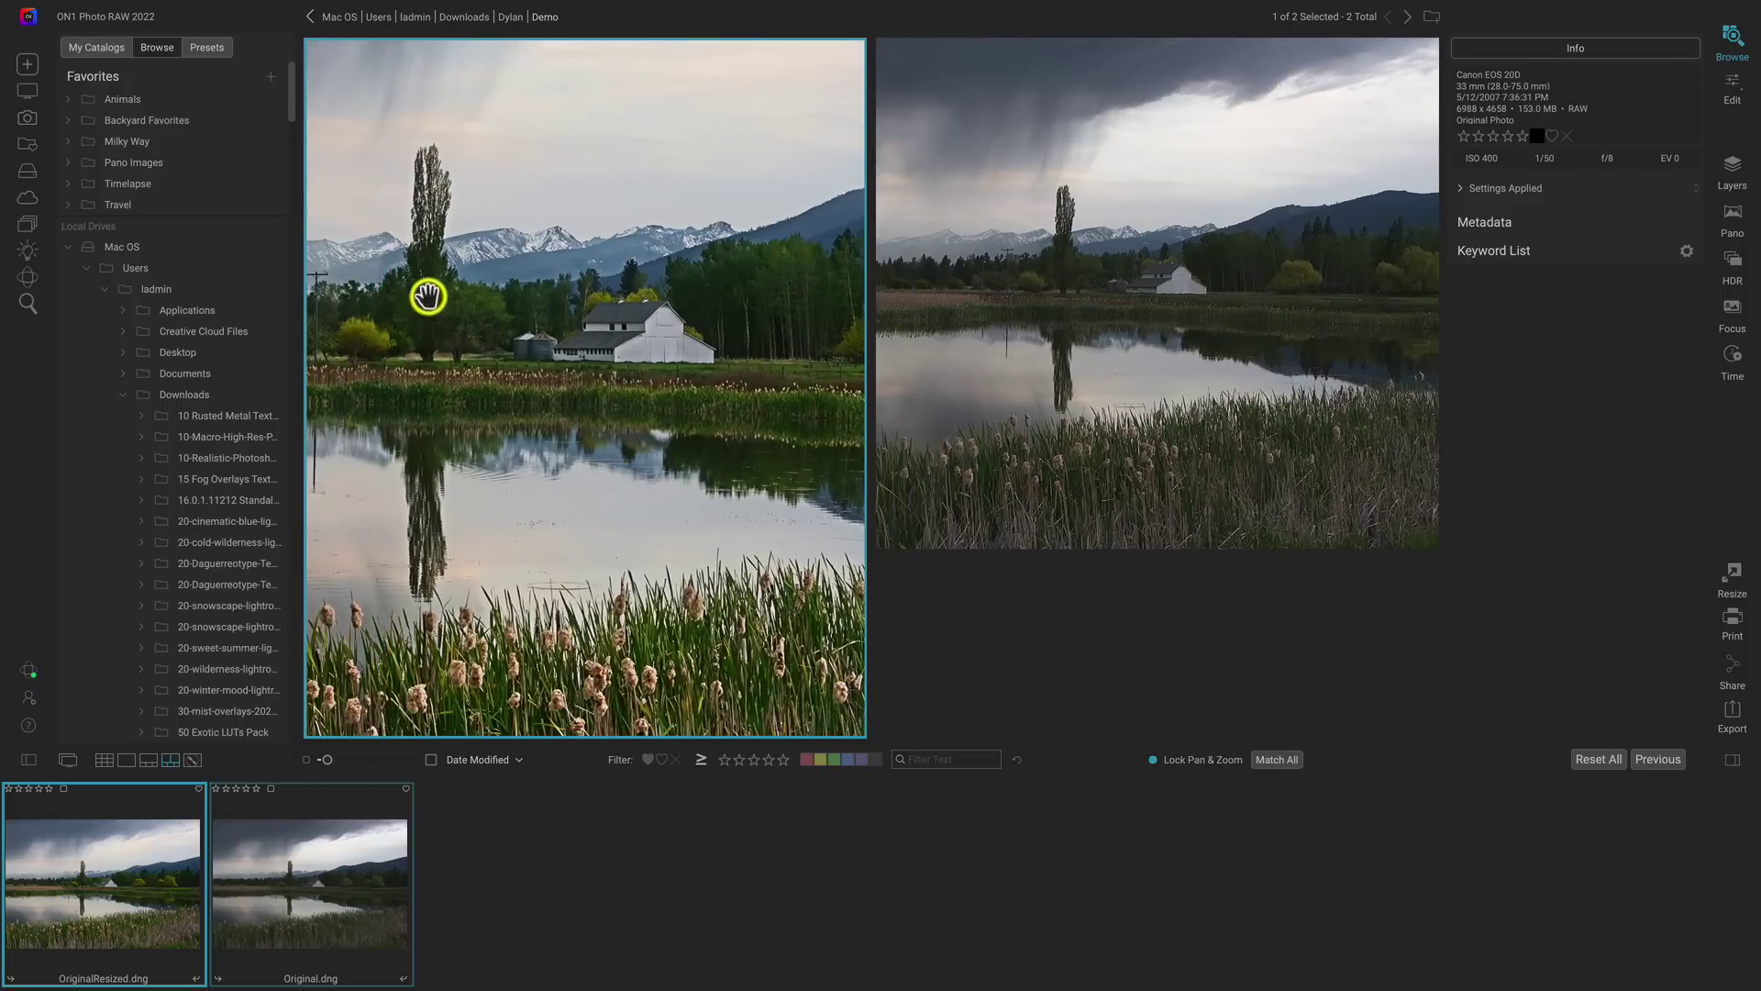
{"action": "left_click_drag", "start_coordinate": [427, 296], "coordinate": [550, 472]}
{"action": "left_click_drag", "start_coordinate": [487, 421], "coordinate": [588, 398]}
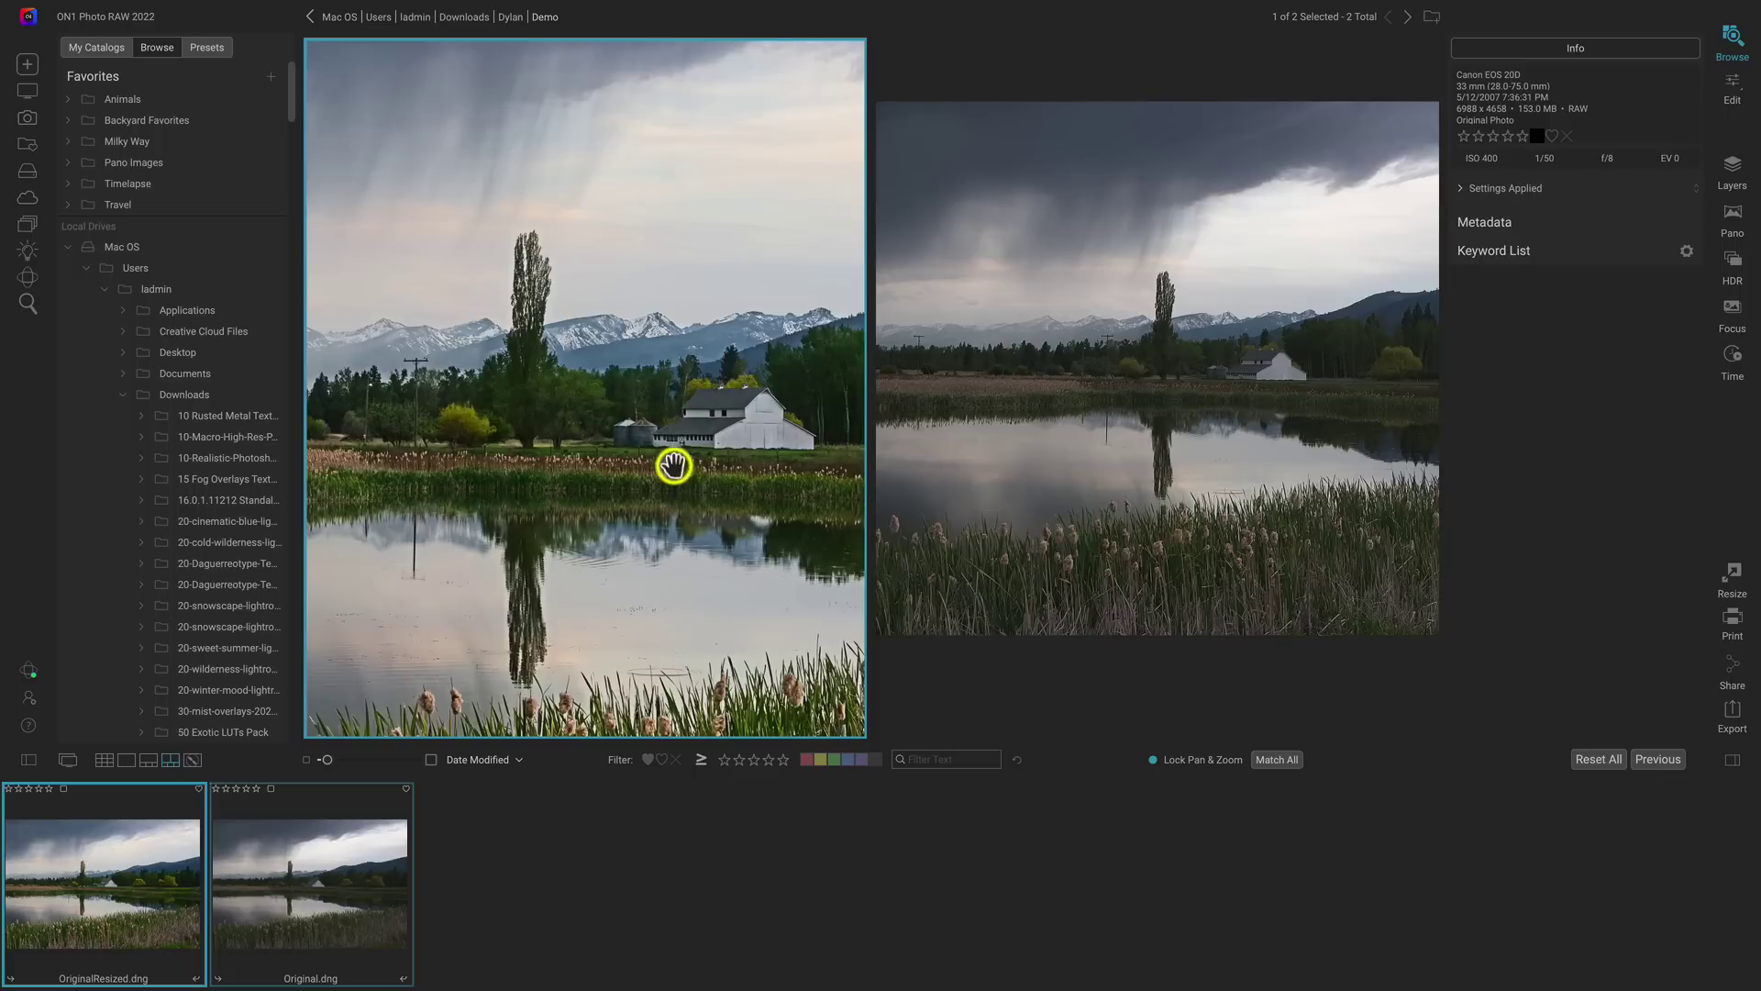
{"action": "left_click_drag", "start_coordinate": [672, 464], "coordinate": [547, 339]}
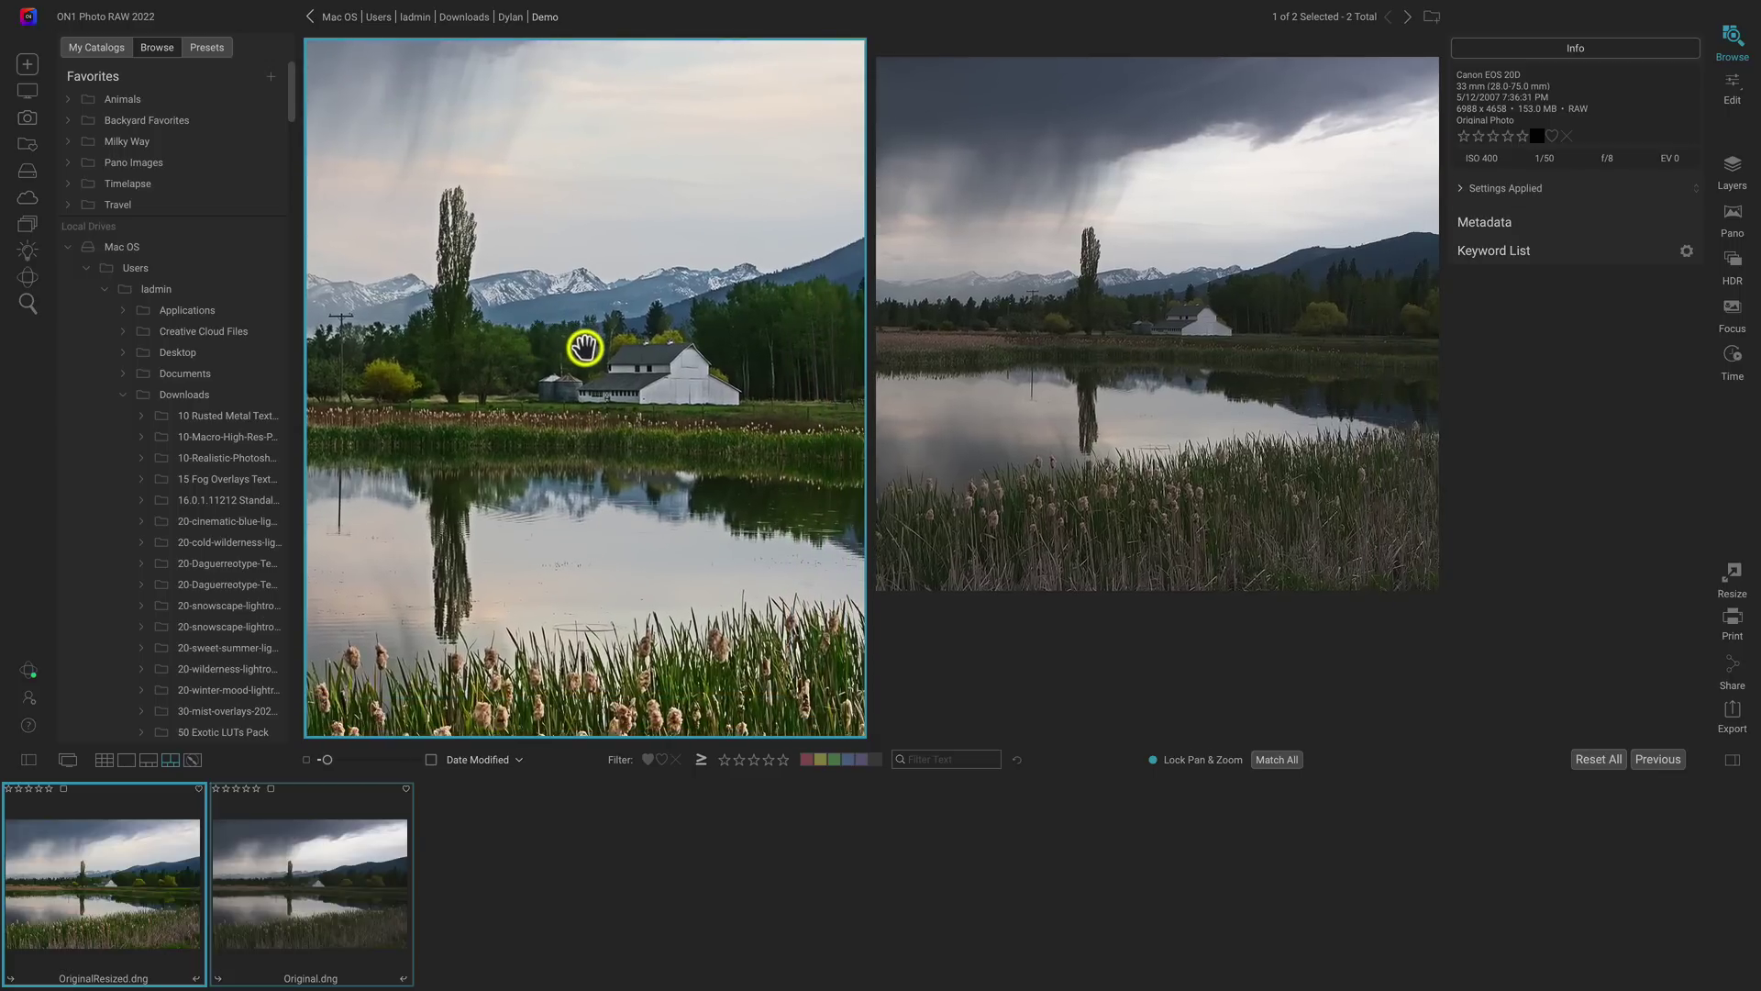
{"action": "left_click_drag", "start_coordinate": [708, 401], "coordinate": [551, 381]}
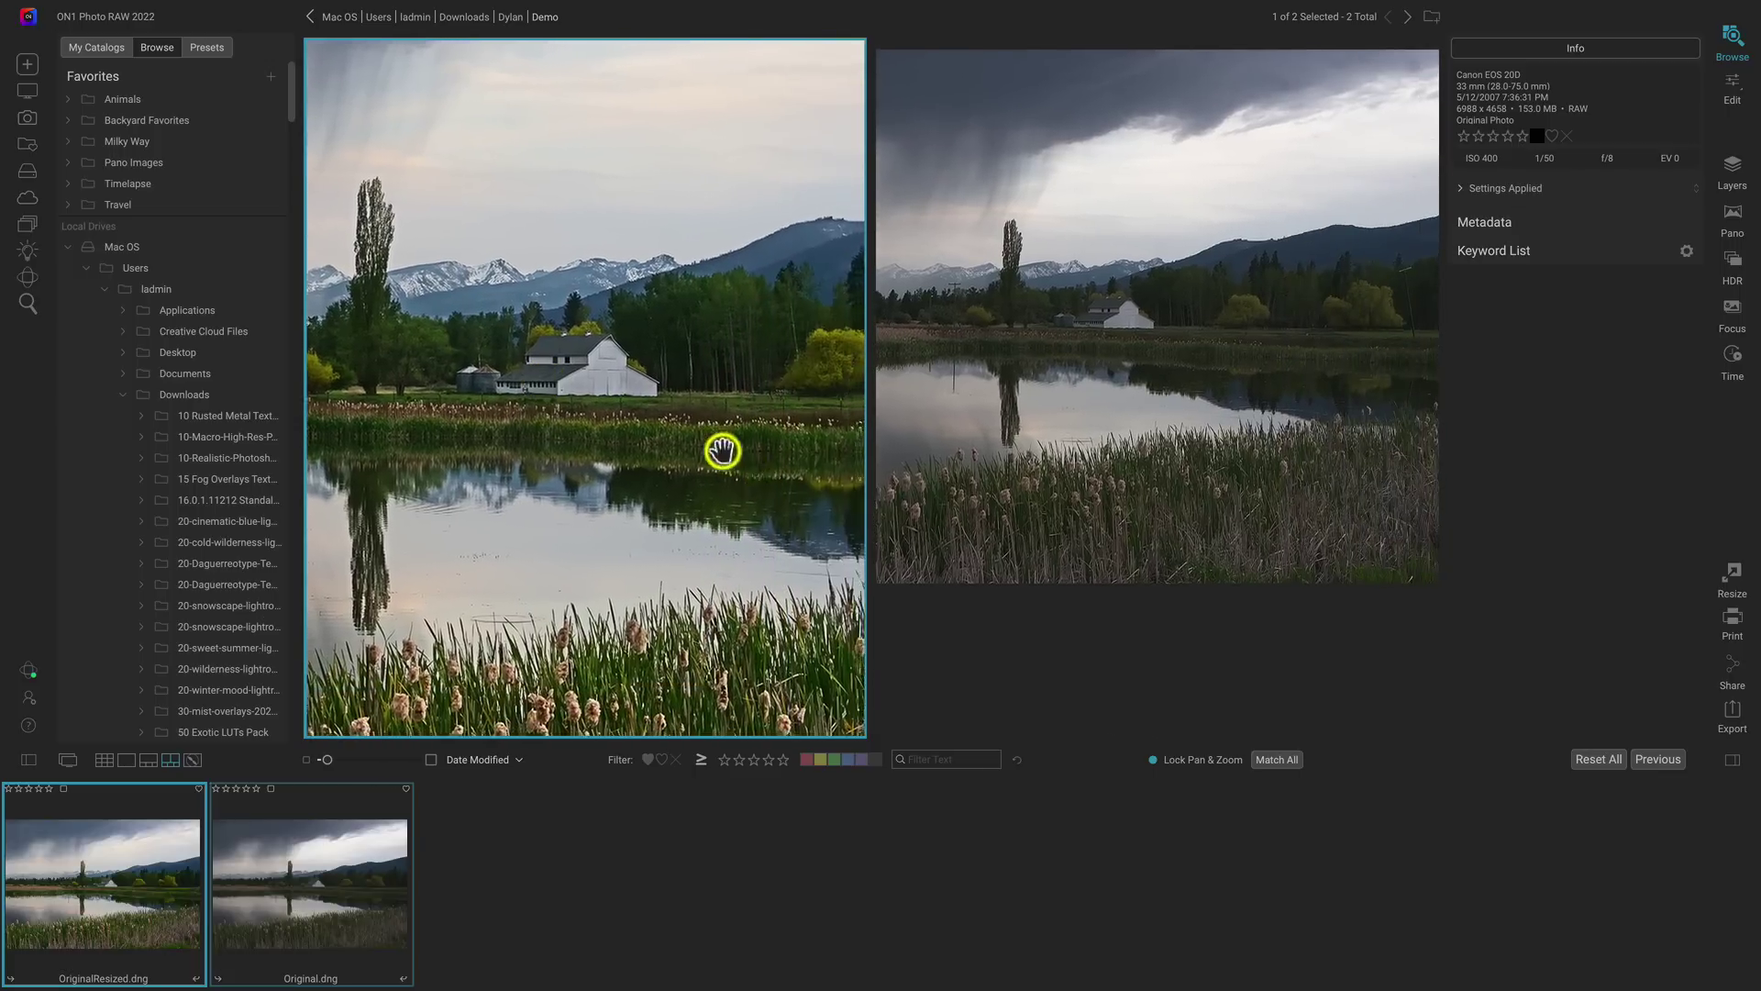
{"action": "left_click_drag", "start_coordinate": [684, 361], "coordinate": [645, 315]}
{"action": "left_click_drag", "start_coordinate": [676, 382], "coordinate": [606, 389]}
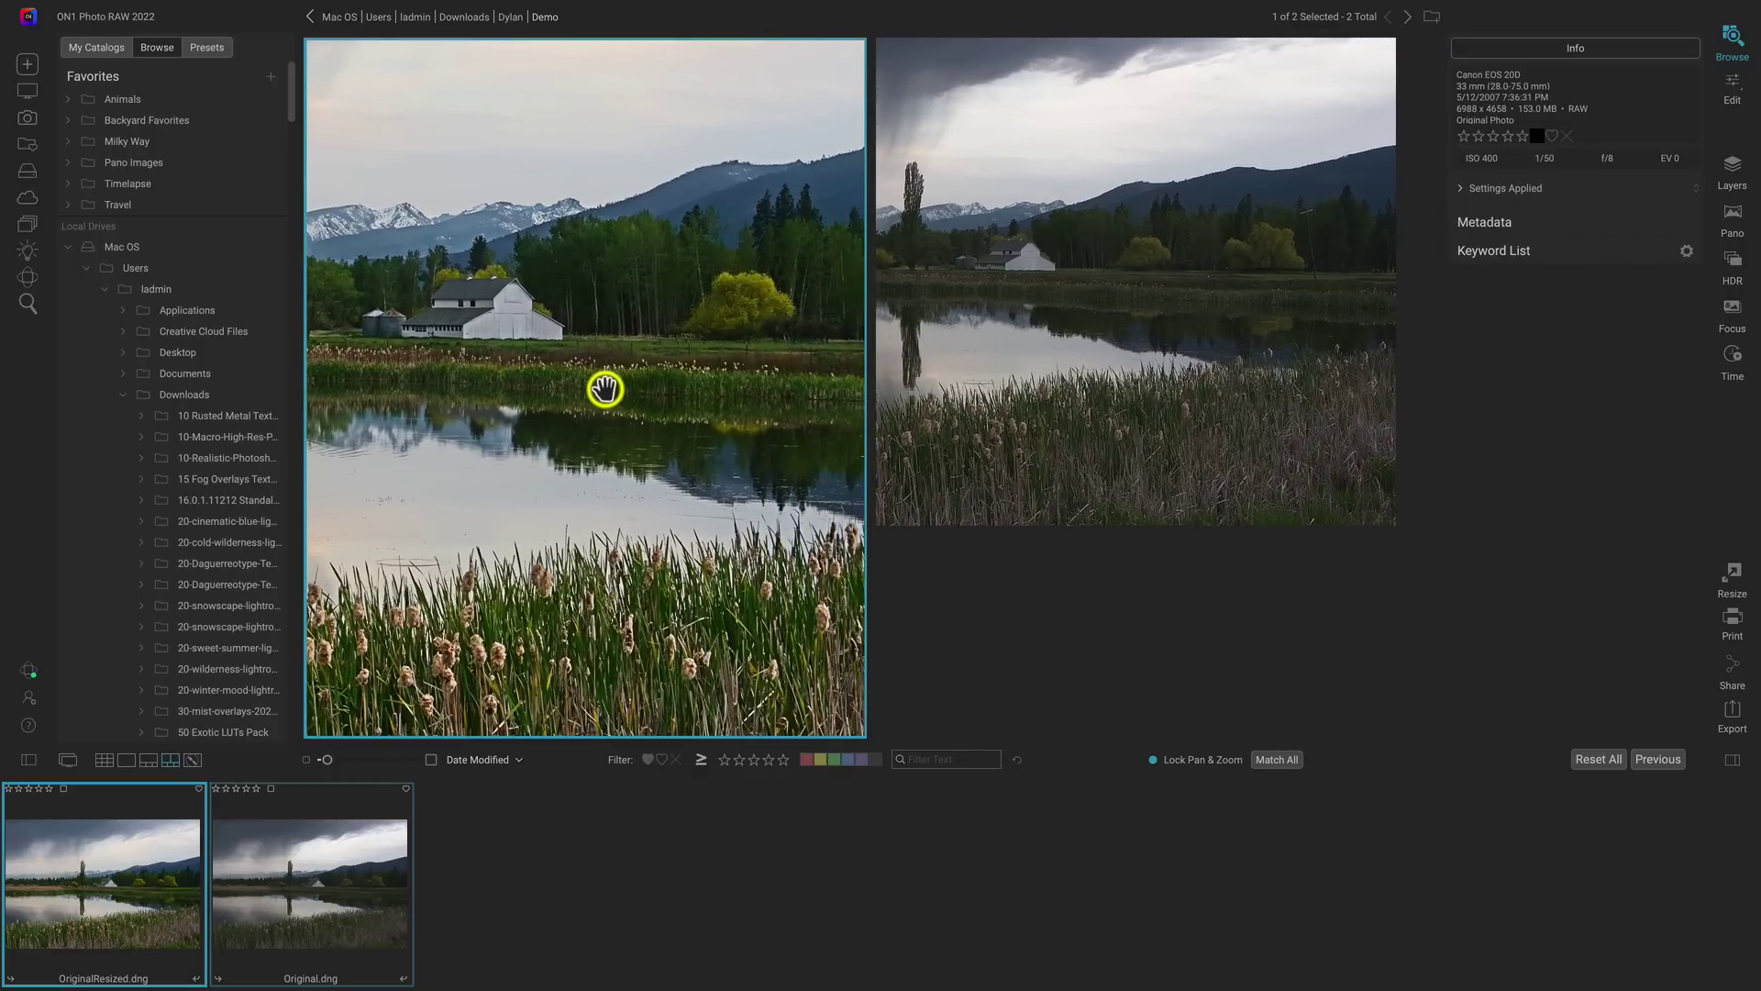
{"action": "left_click_drag", "start_coordinate": [605, 390], "coordinate": [730, 259]}
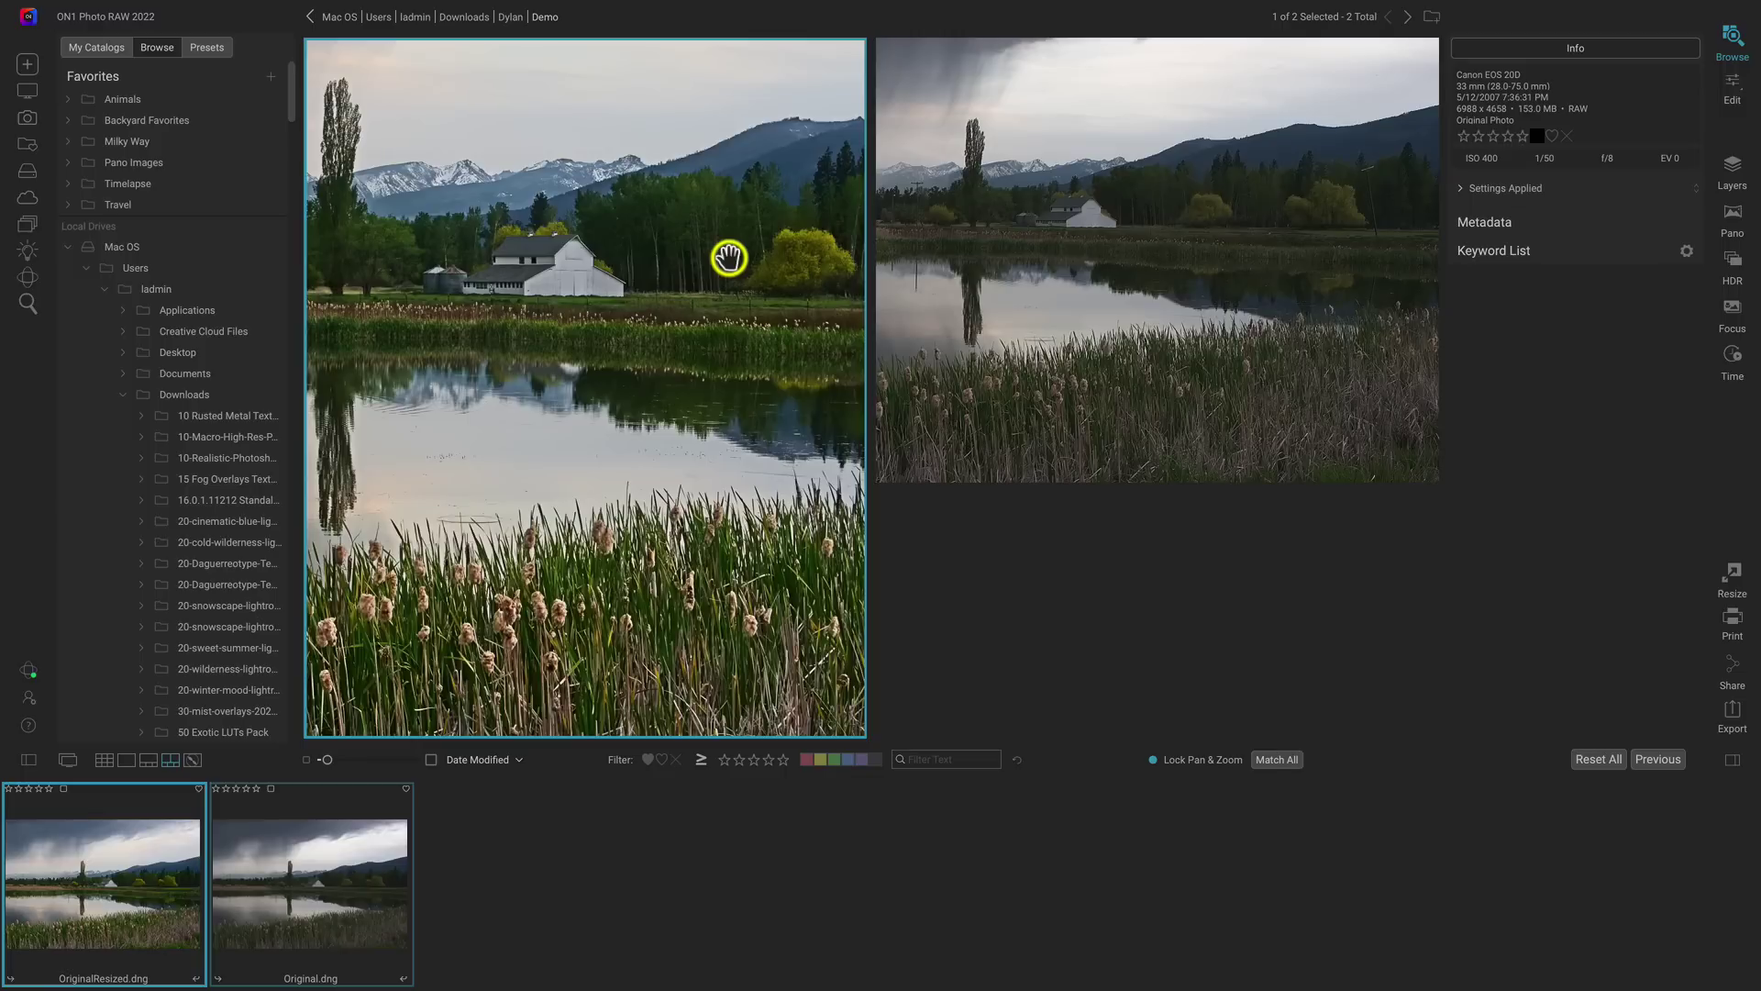
{"action": "left_click_drag", "start_coordinate": [707, 267], "coordinate": [602, 440]}
{"action": "left_click_drag", "start_coordinate": [759, 299], "coordinate": [737, 432]}
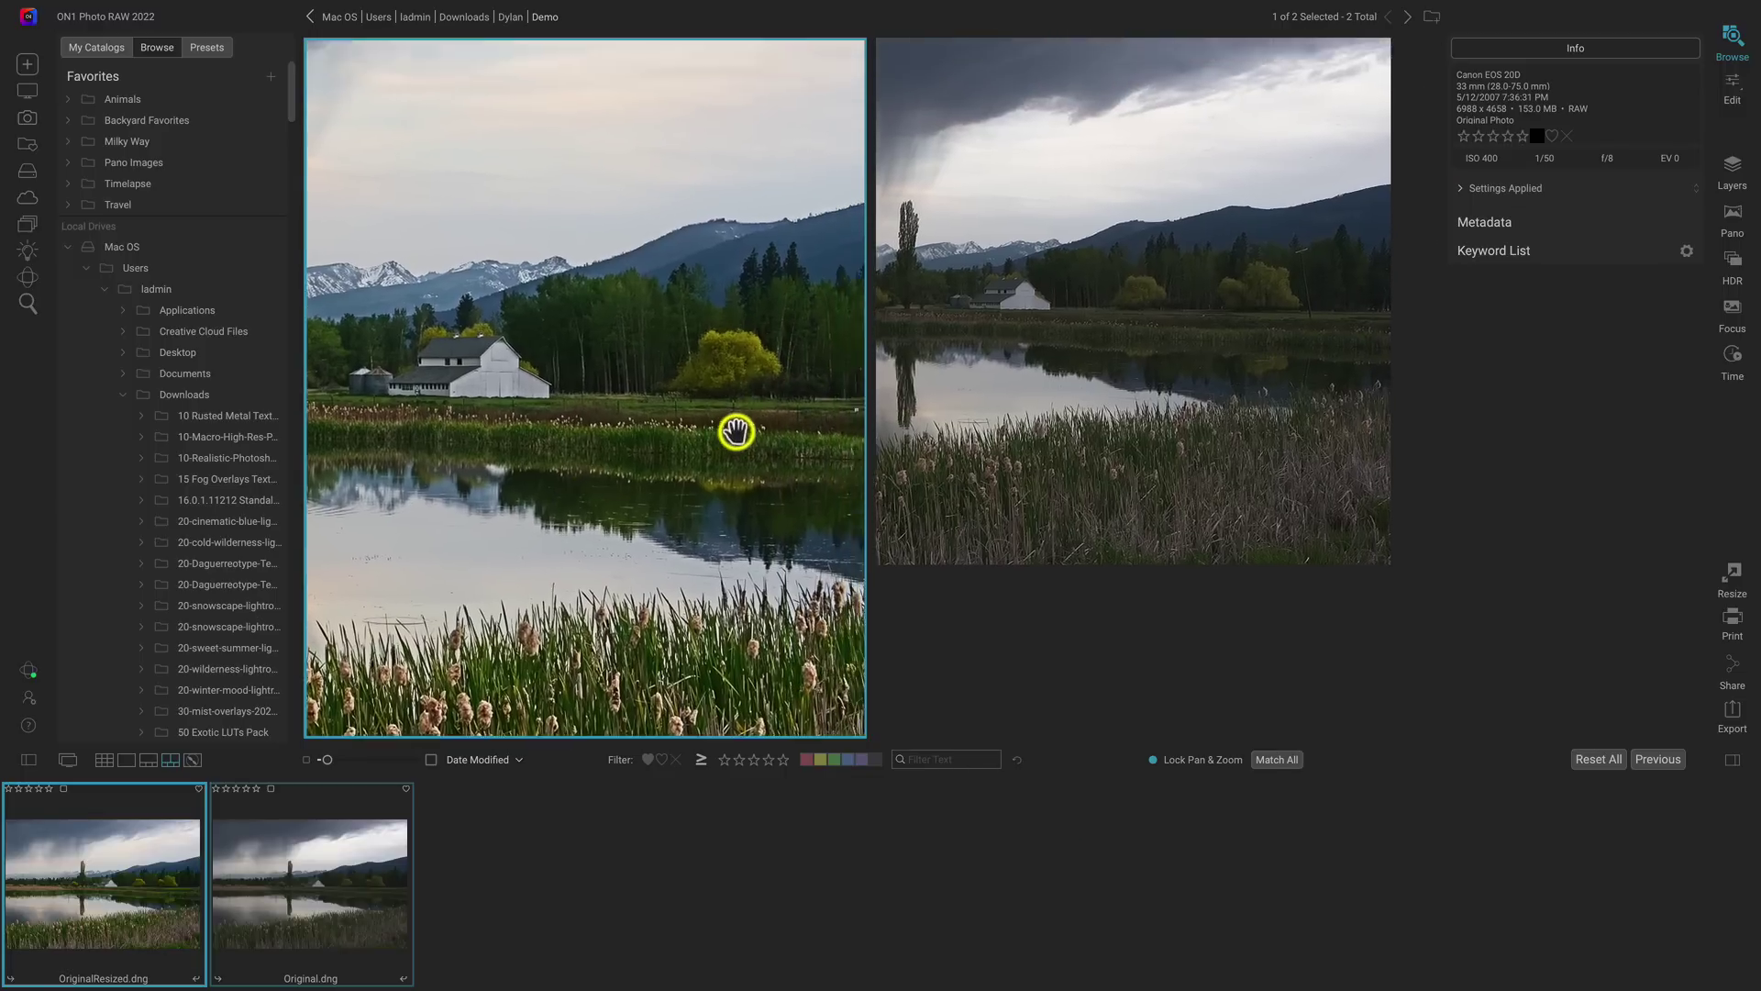
{"action": "scroll", "coordinate": [767, 452], "scroll_direction": "down", "scroll_amount": 5}
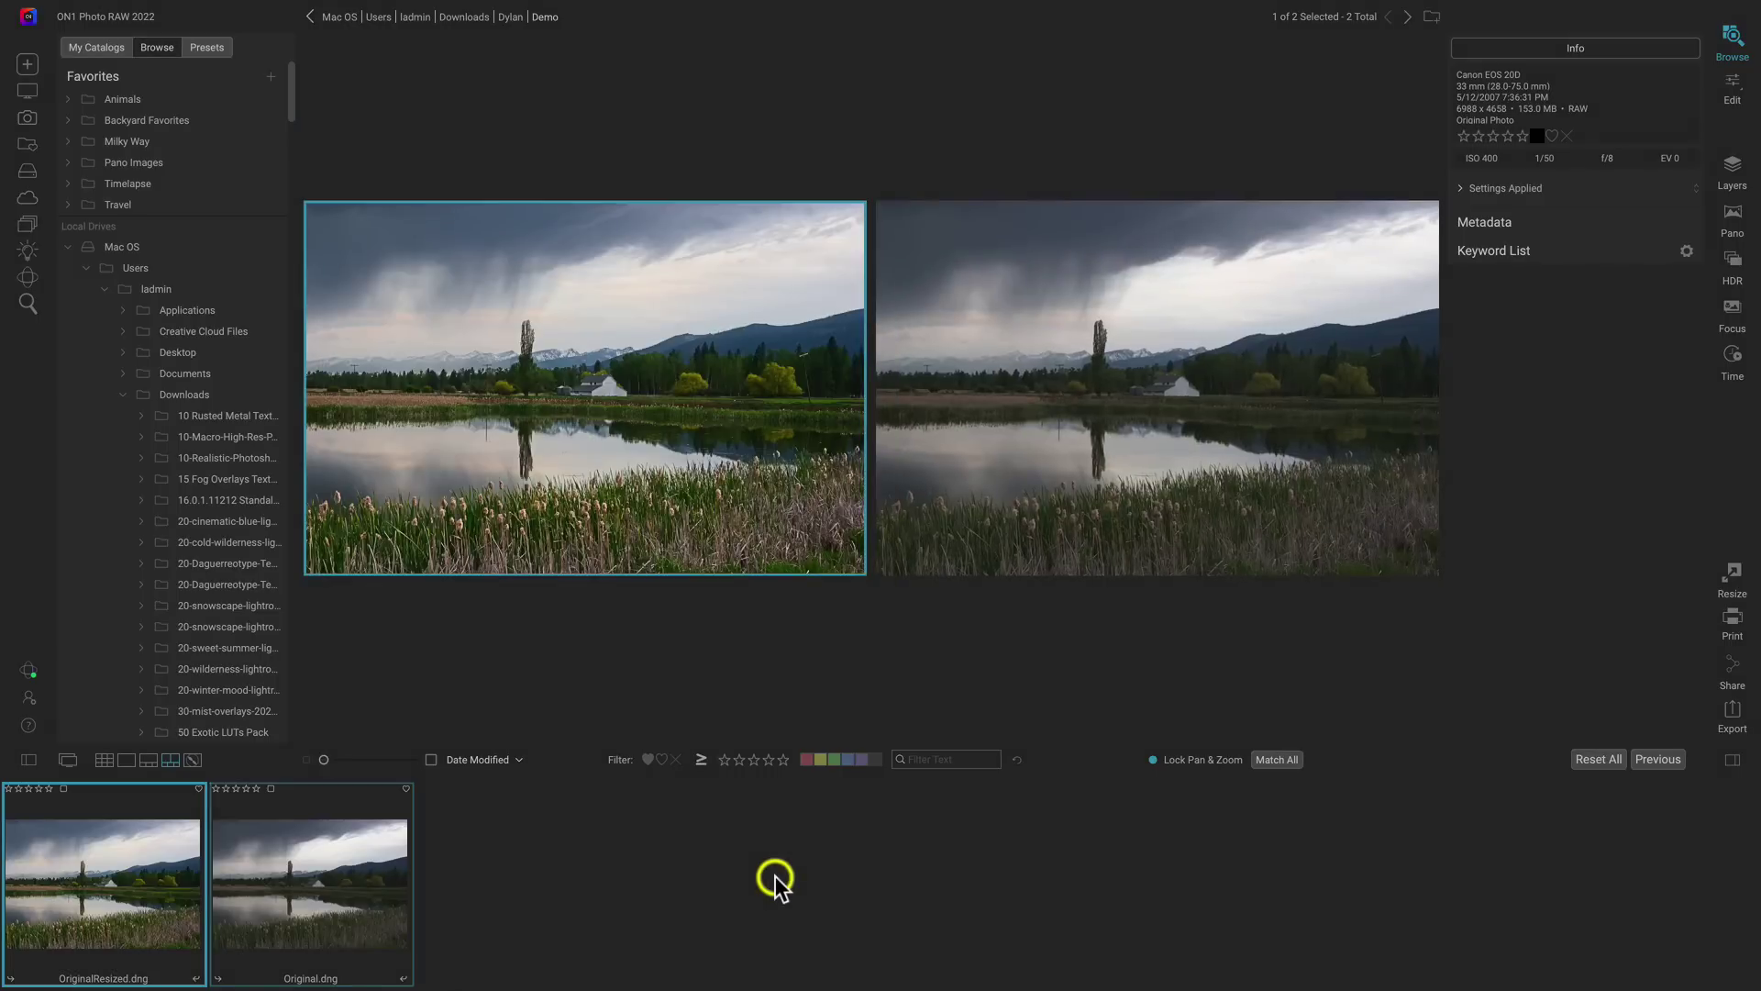